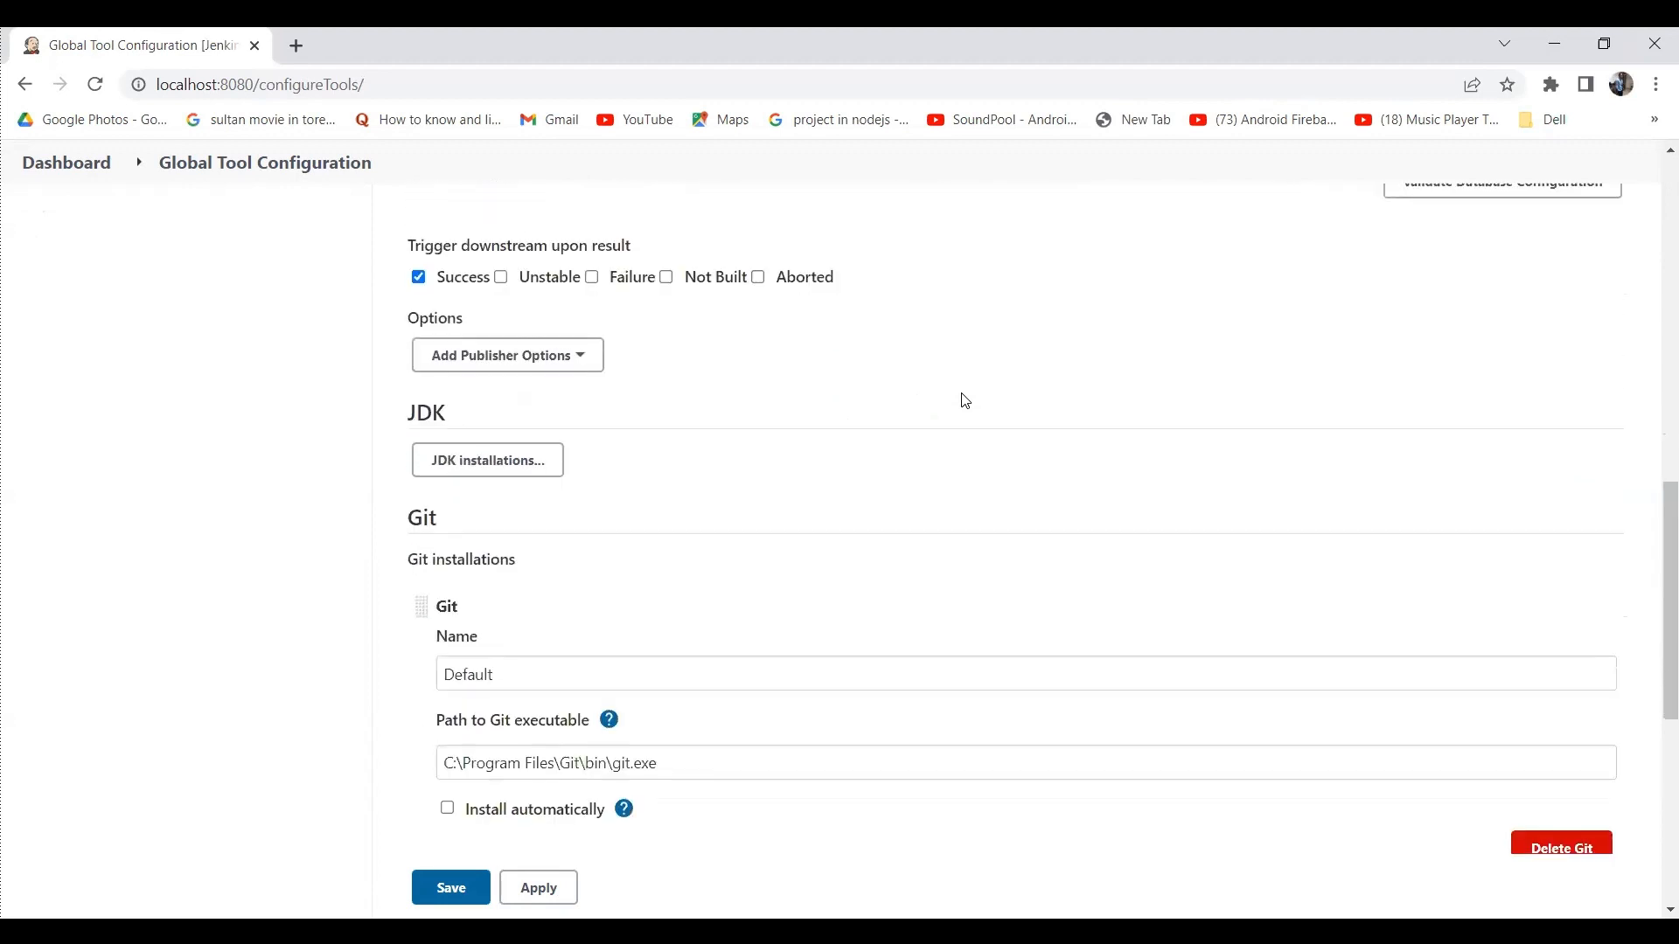
Step: Expand the JDK installations in Global Tool Configuration and select the existing JDK entry's name for review
scroll(965, 400, up, 2)
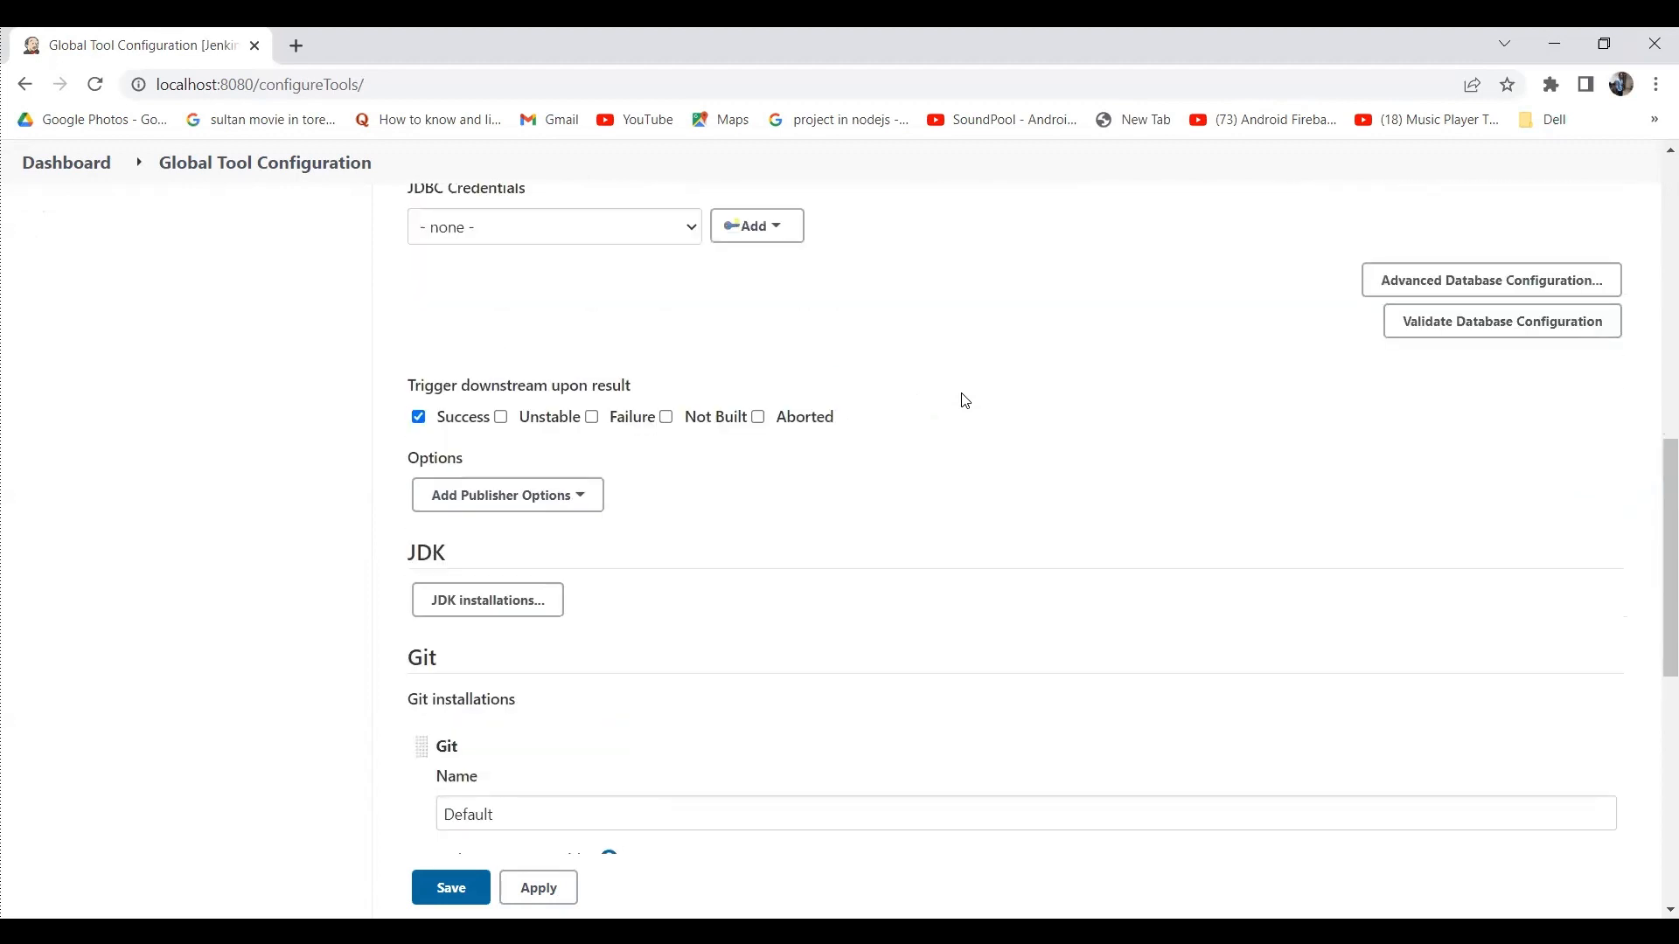
scroll(965, 400, down, 2)
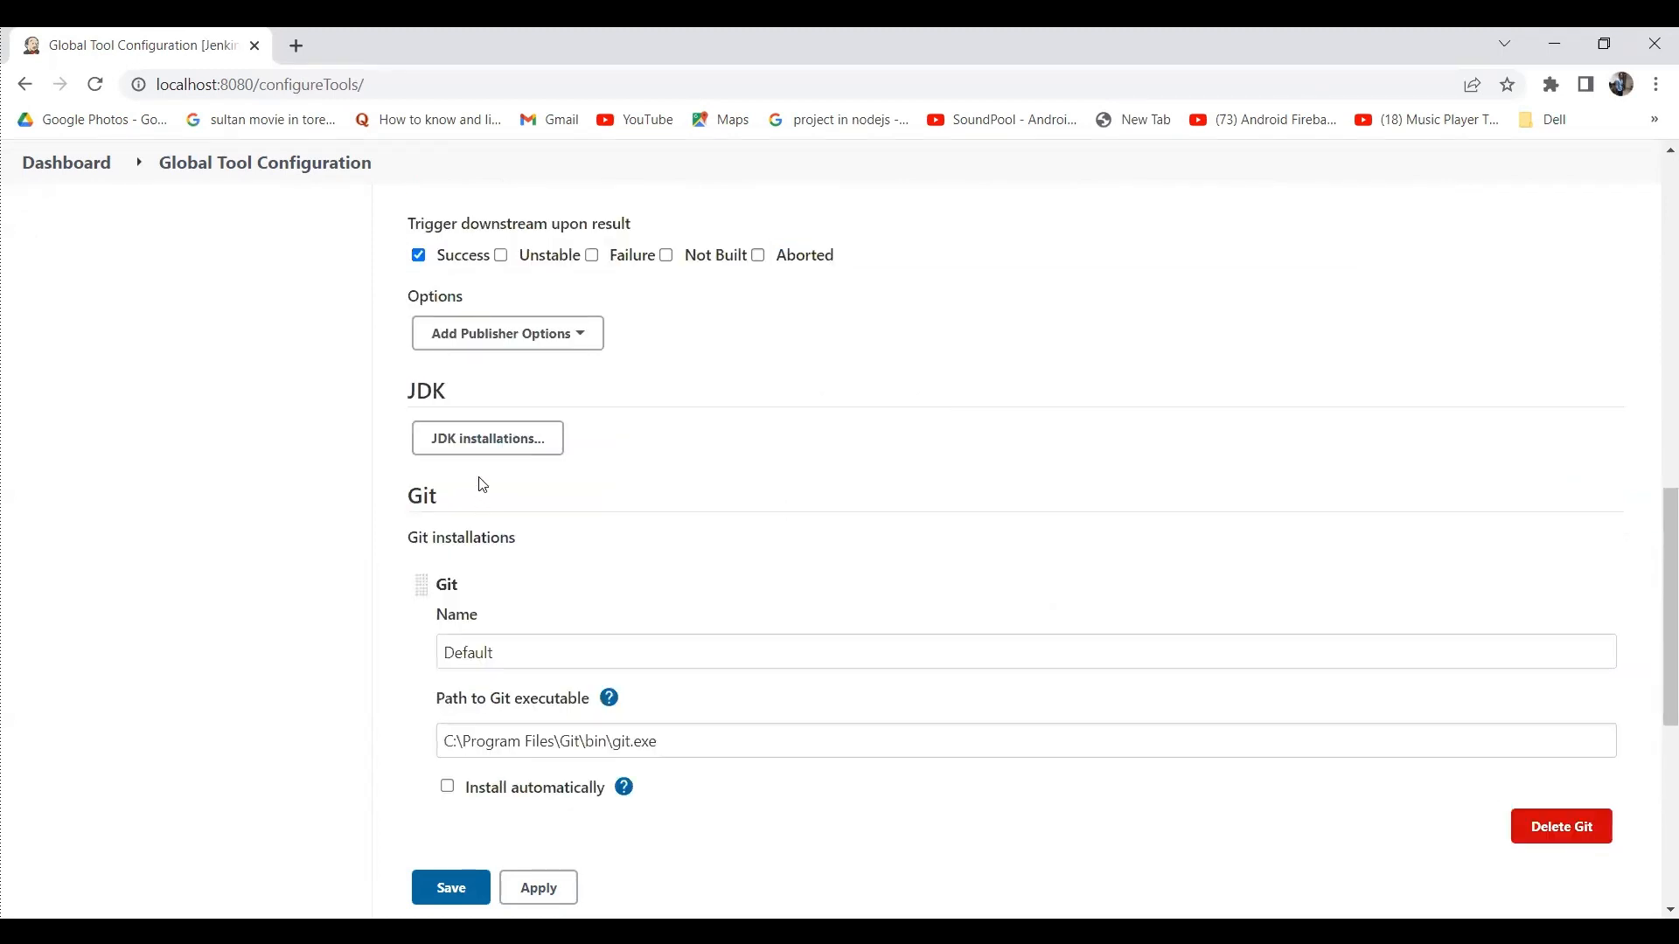
click(532, 448)
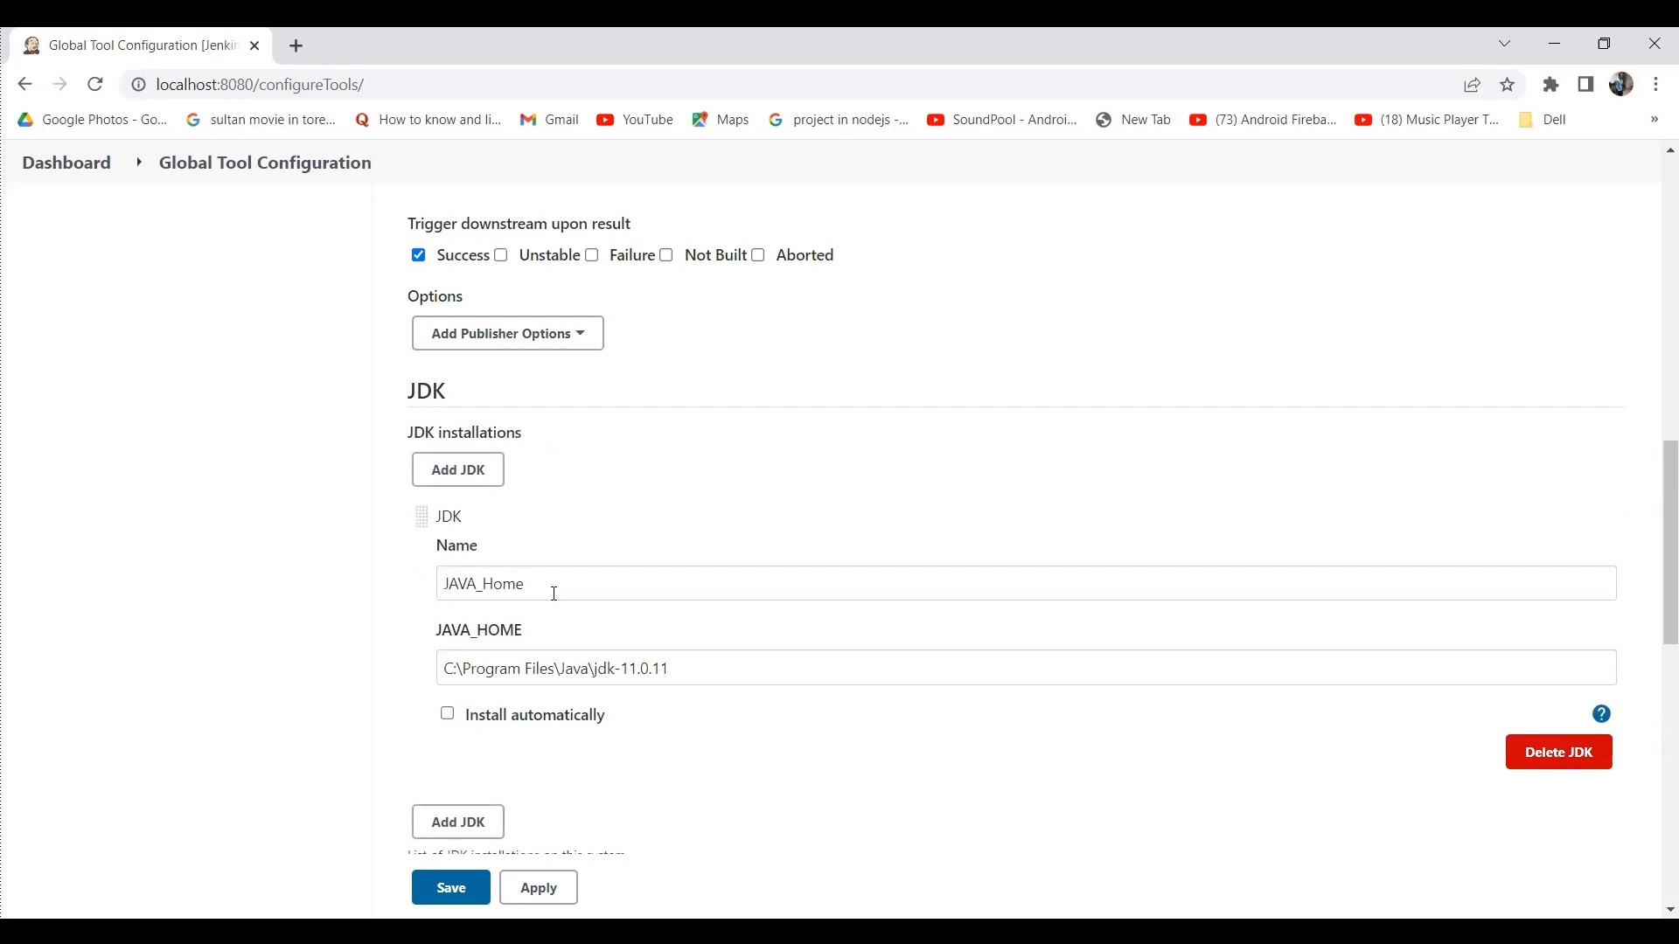
click(524, 580)
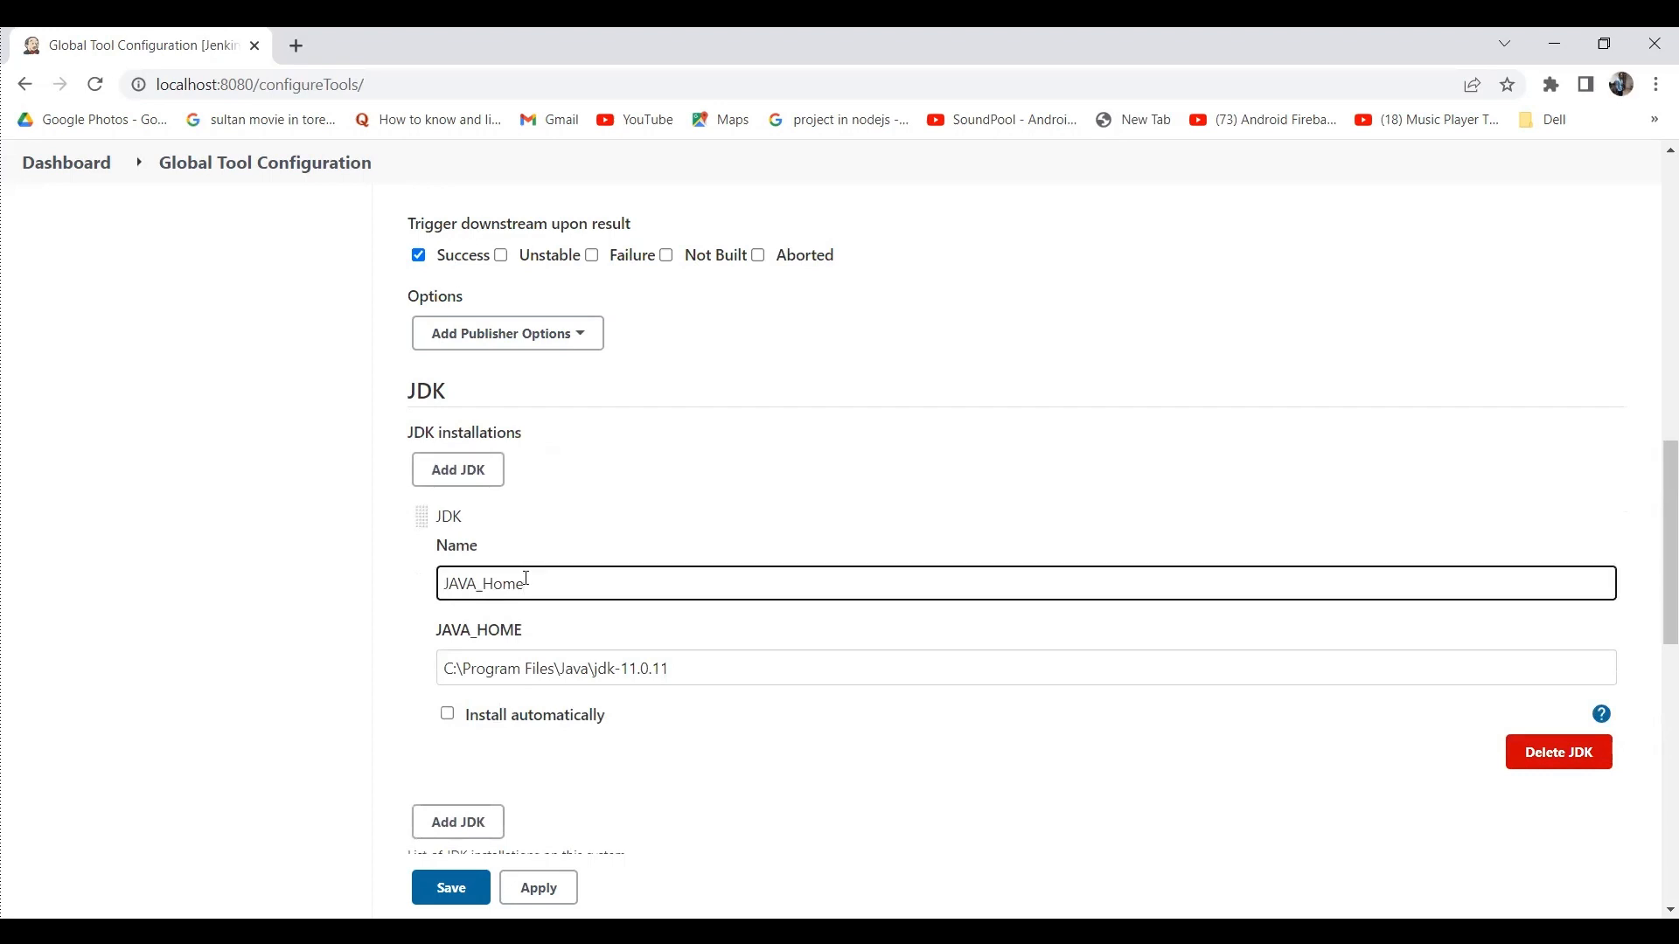
double_click(525, 578)
Step: Switch to File Explorer and open C:\Program Files\Java\jdk-11.0.11 to show the full path used for JAVA_HOME
key(alt+Tab)
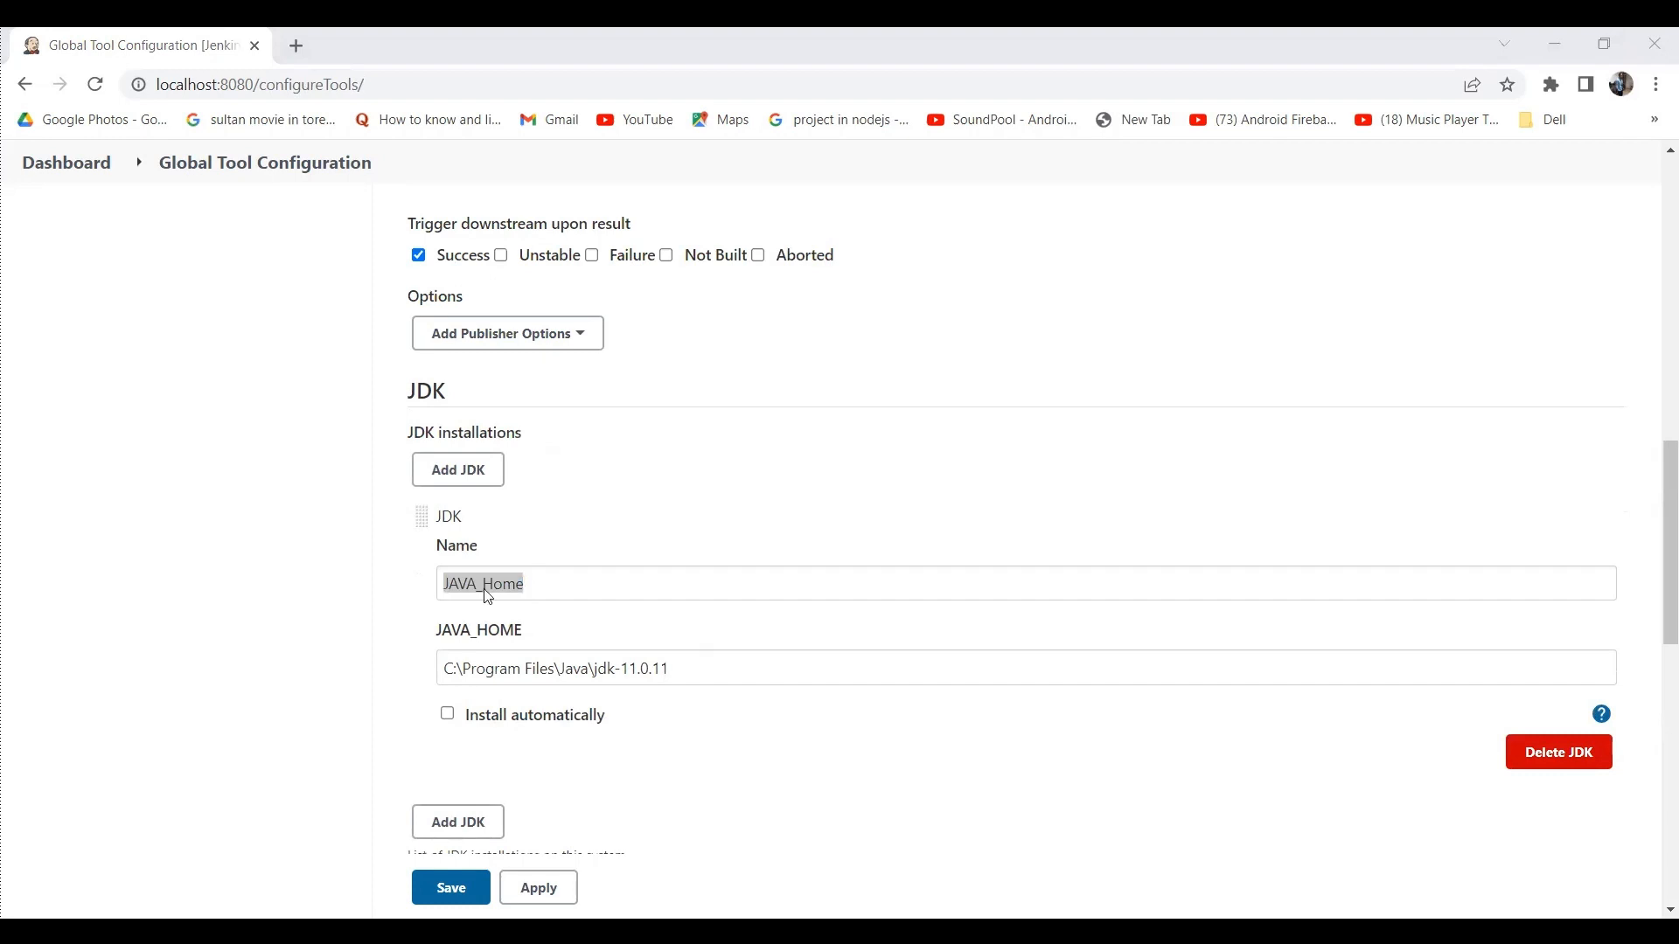
key(alt+Tab)
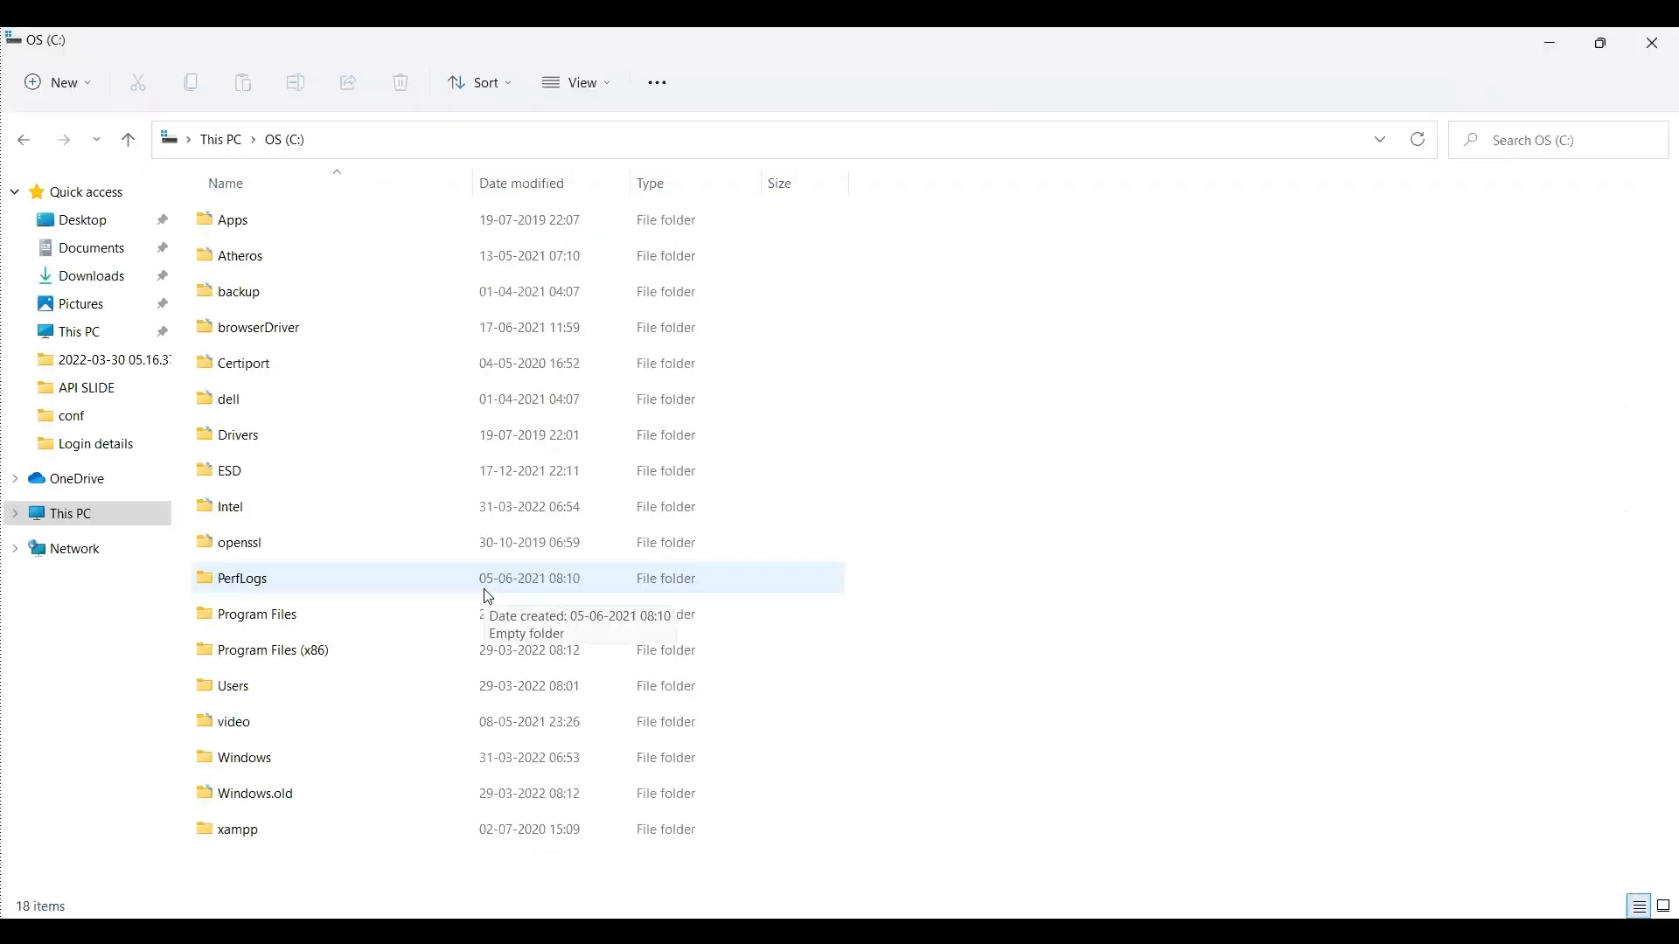
click(278, 632)
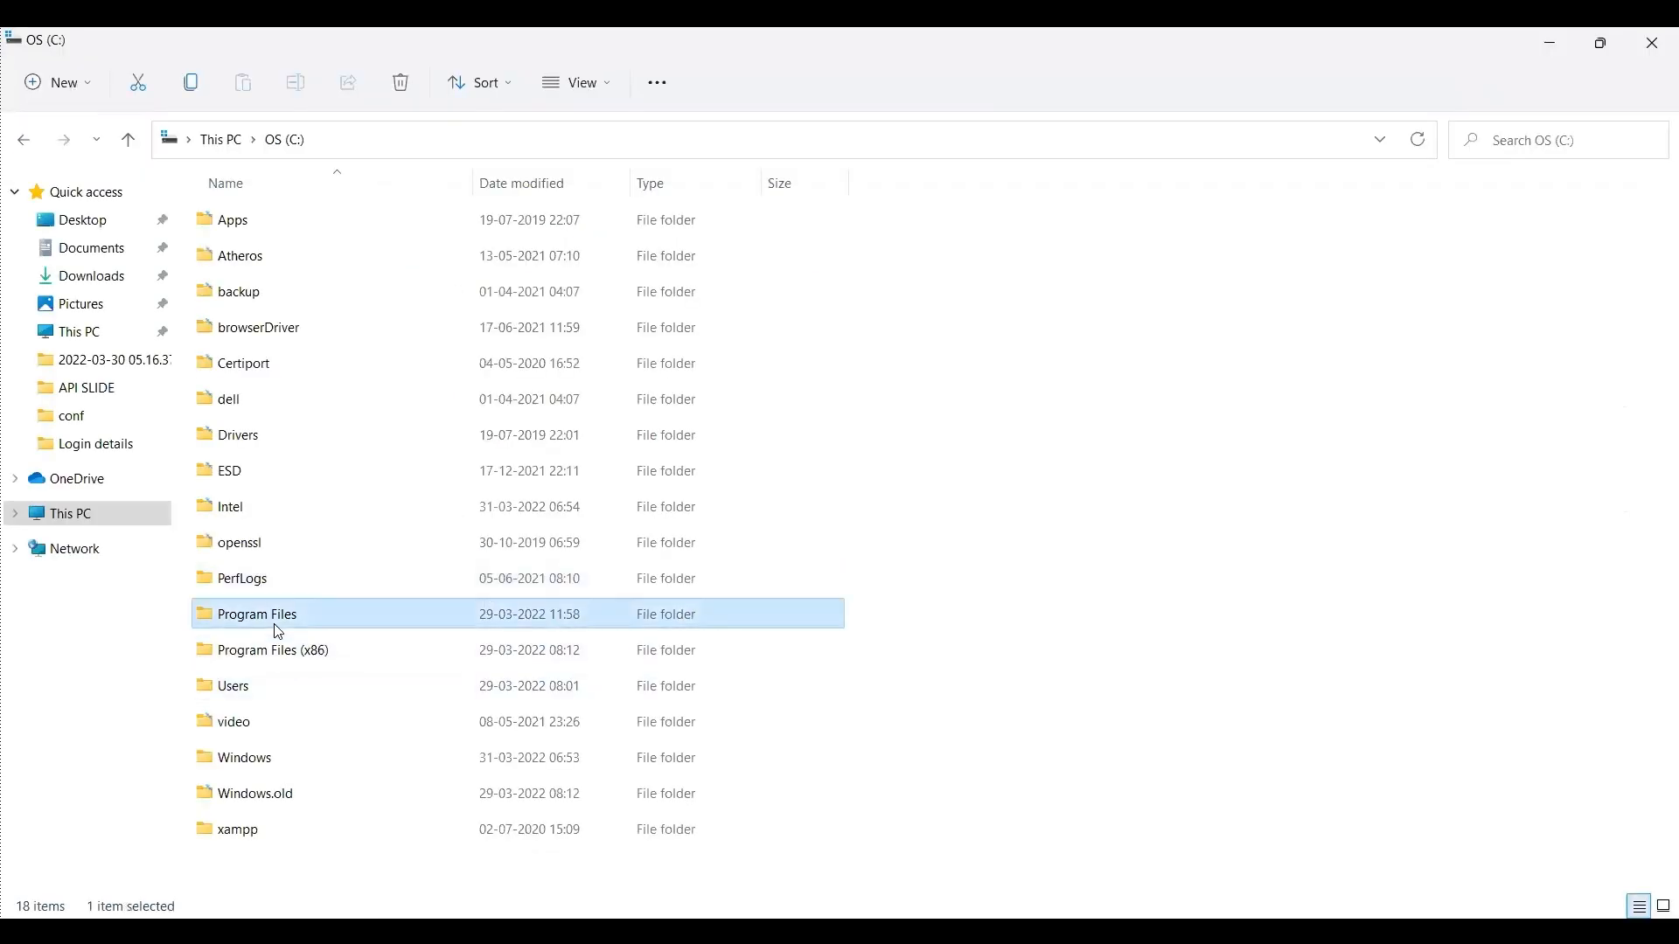
double_click(278, 628)
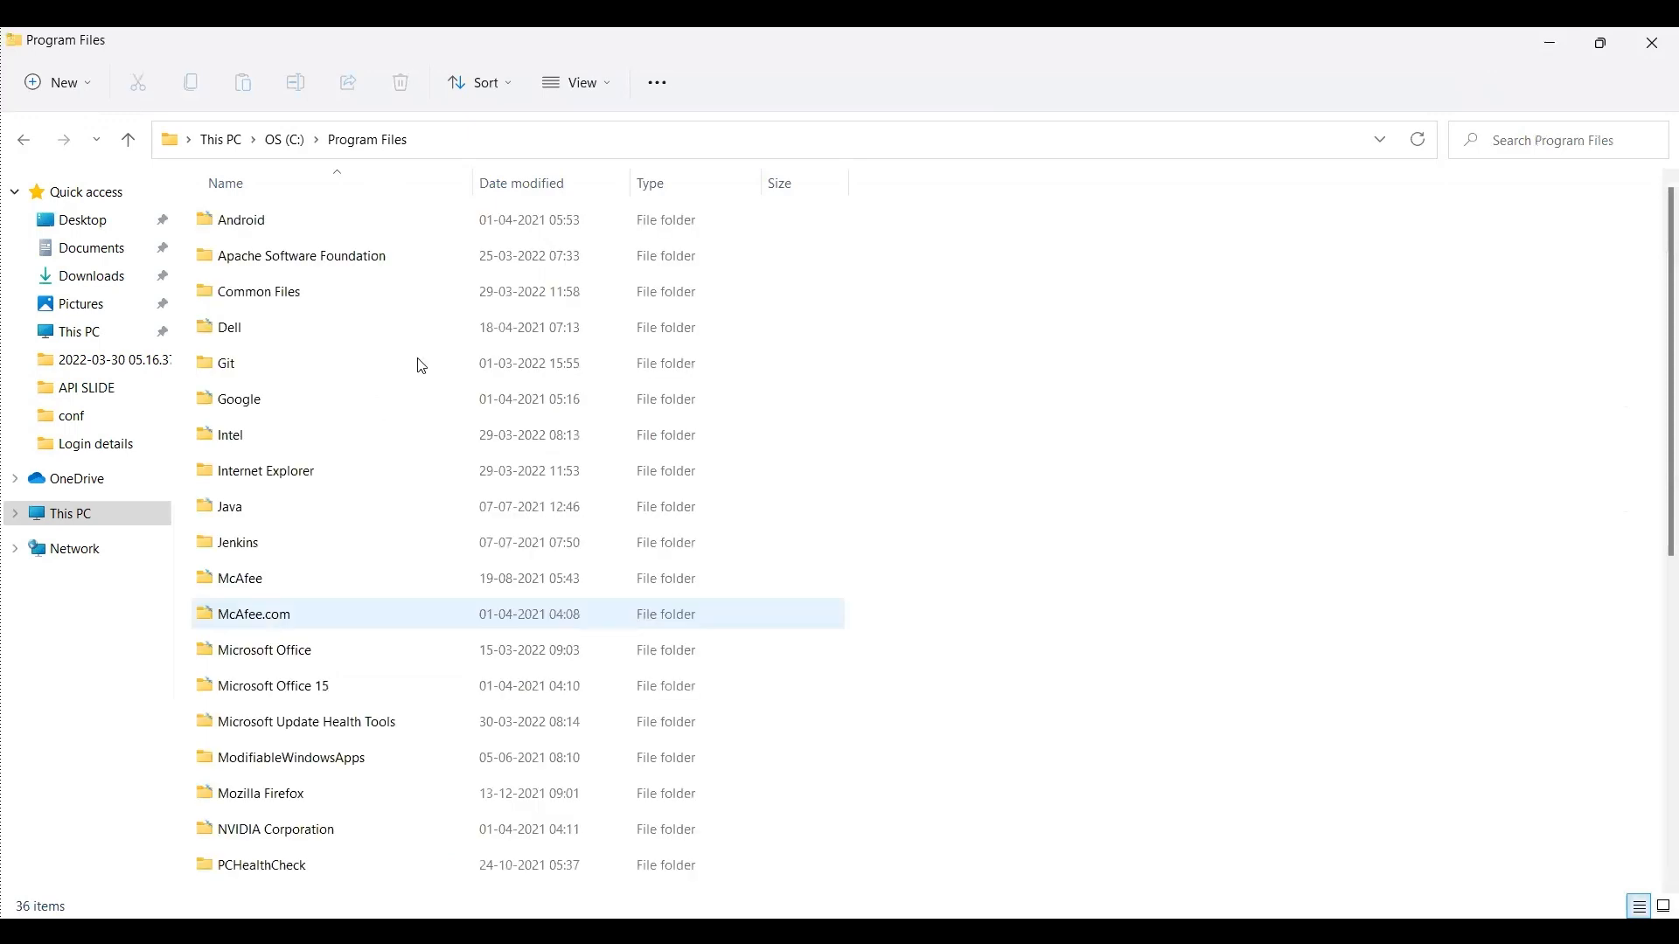
double_click(348, 505)
double_click(439, 232)
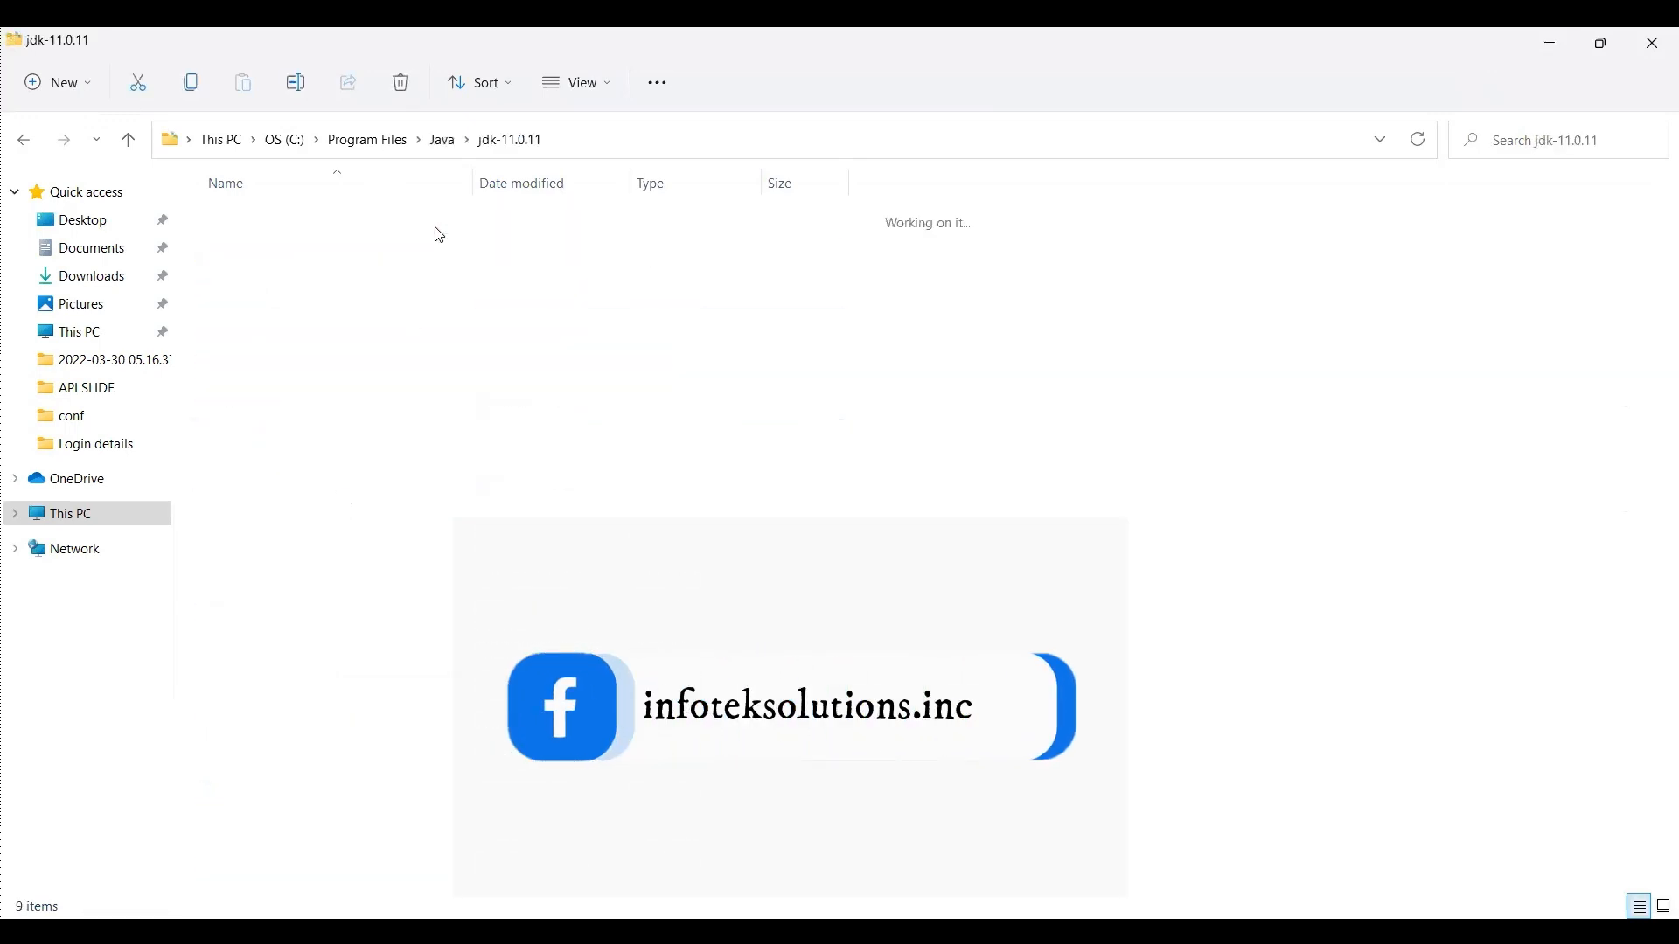
click(647, 141)
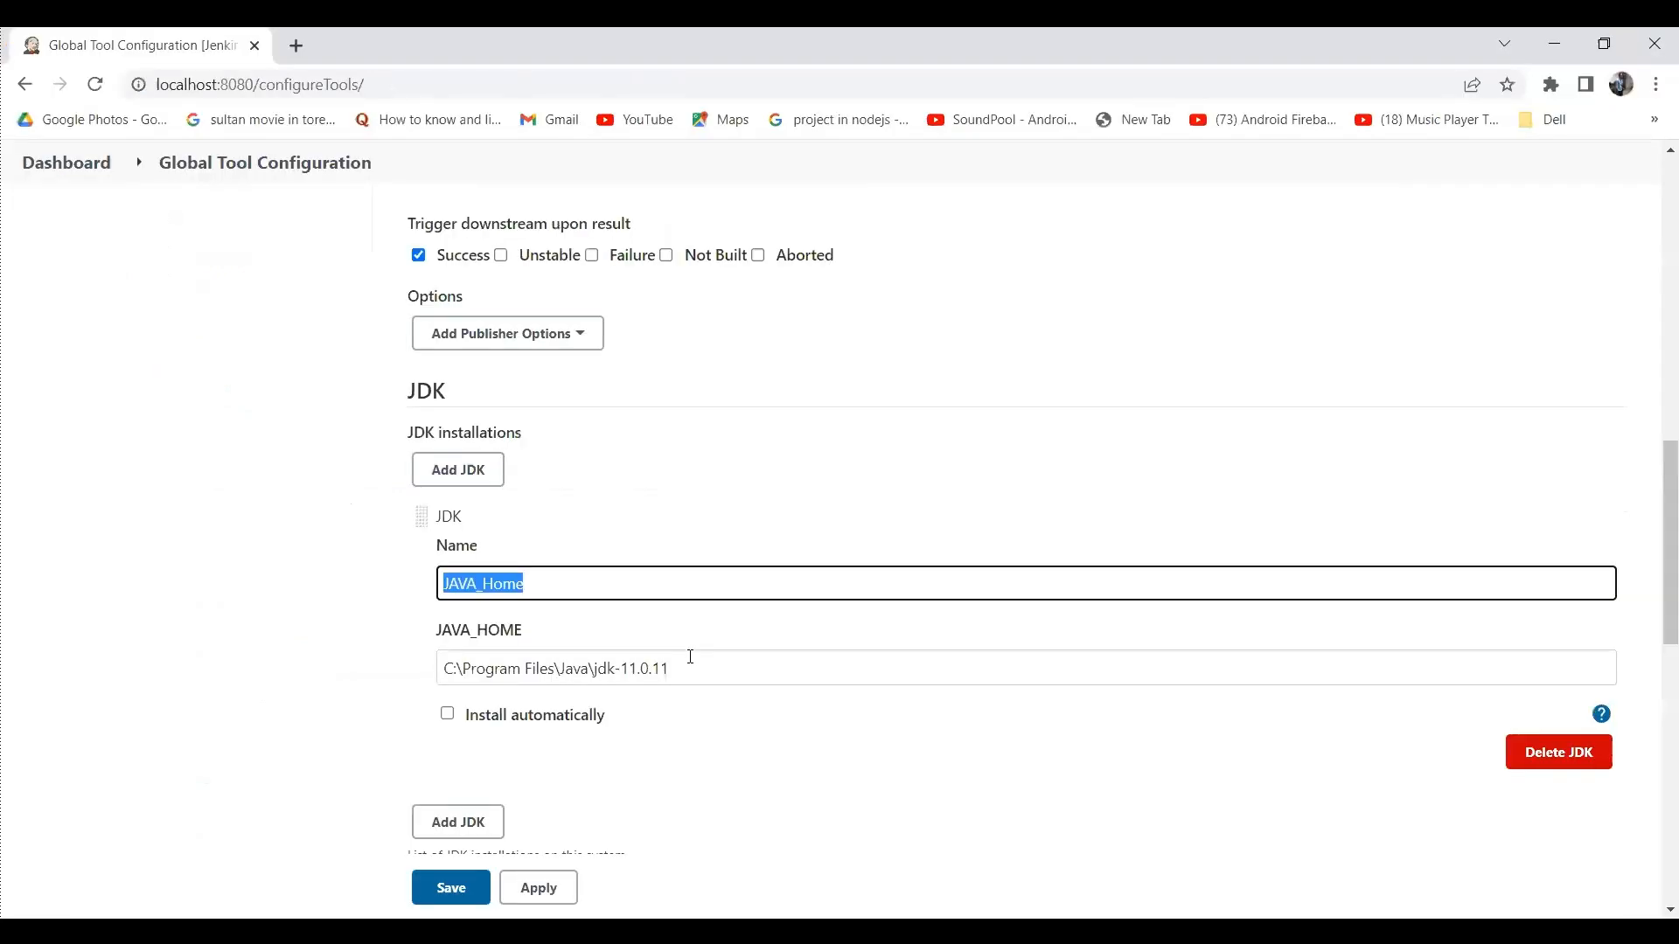
Step: Review the Git installation in Jenkins and compare its executable path with the C:\Program Files\Git\bin folder in File Explorer
scroll(525, 638, down, 2)
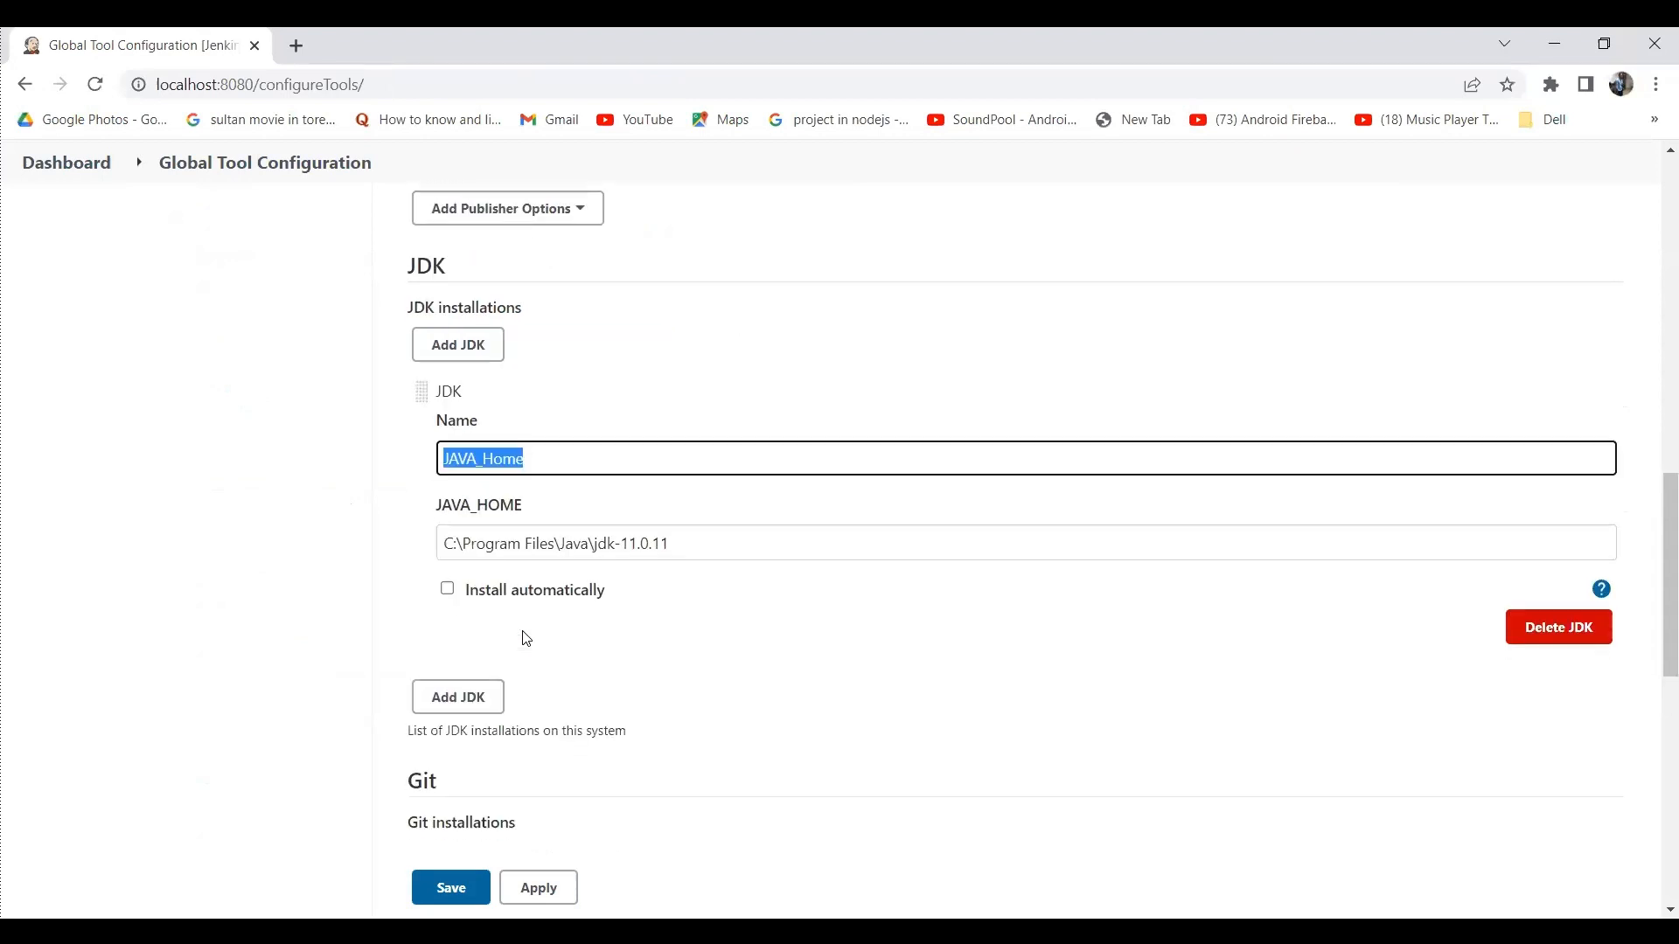
scroll(525, 638, down, 3)
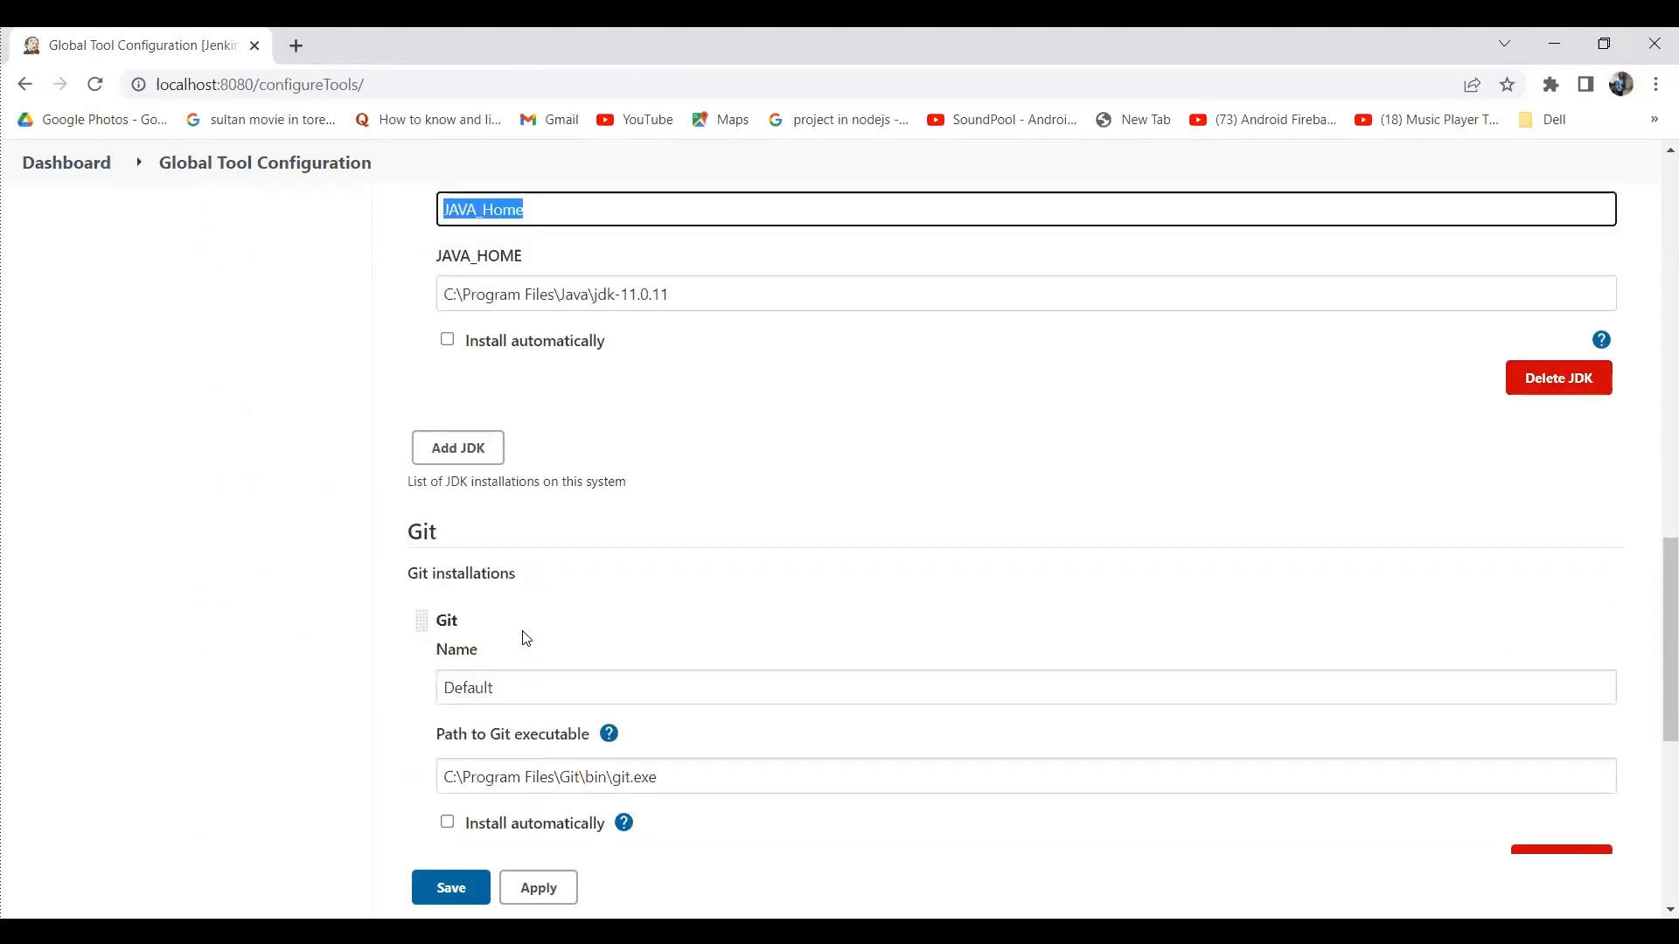
scroll(526, 638, down, 1)
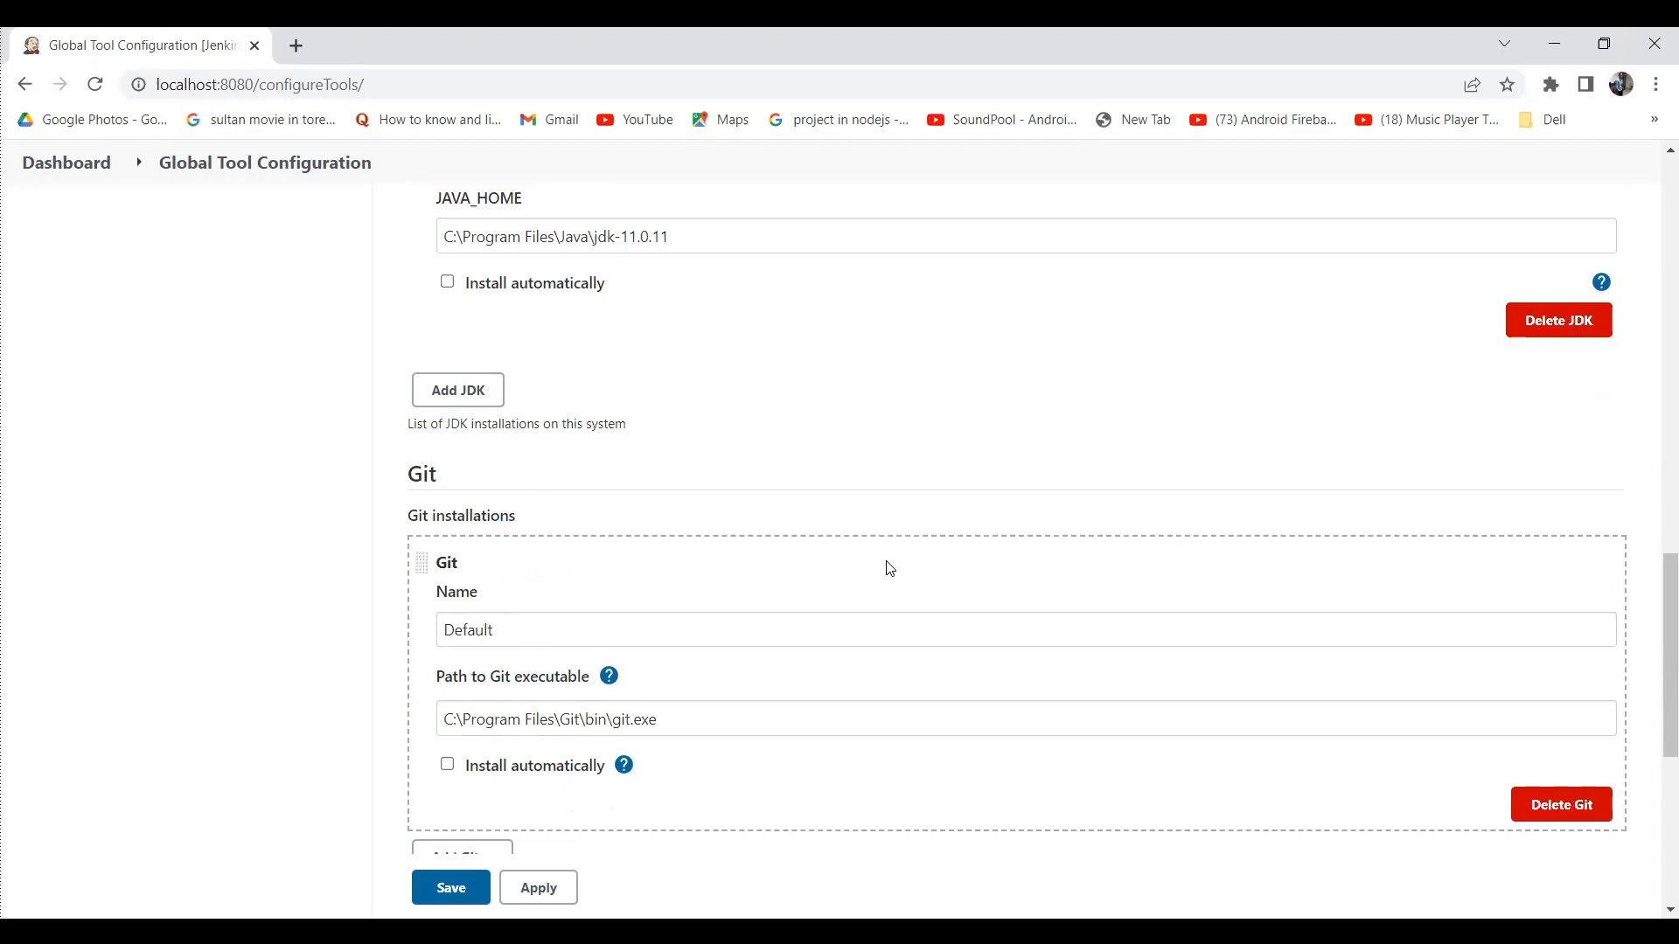
key(alt+Tab)
click(374, 139)
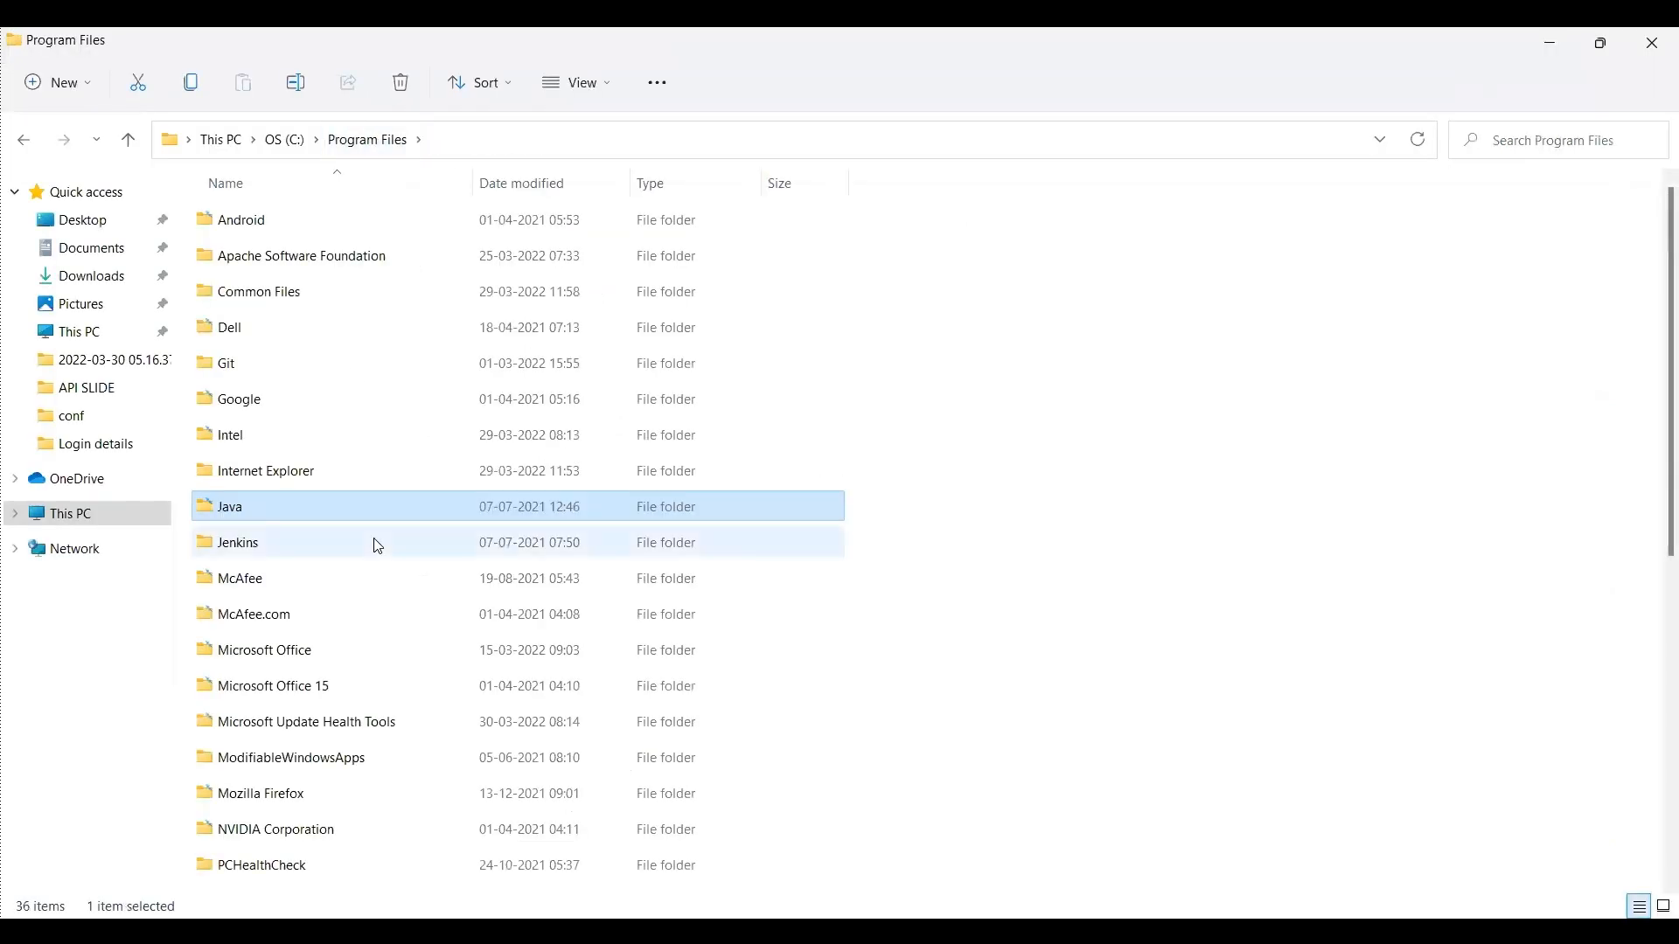
double_click(348, 380)
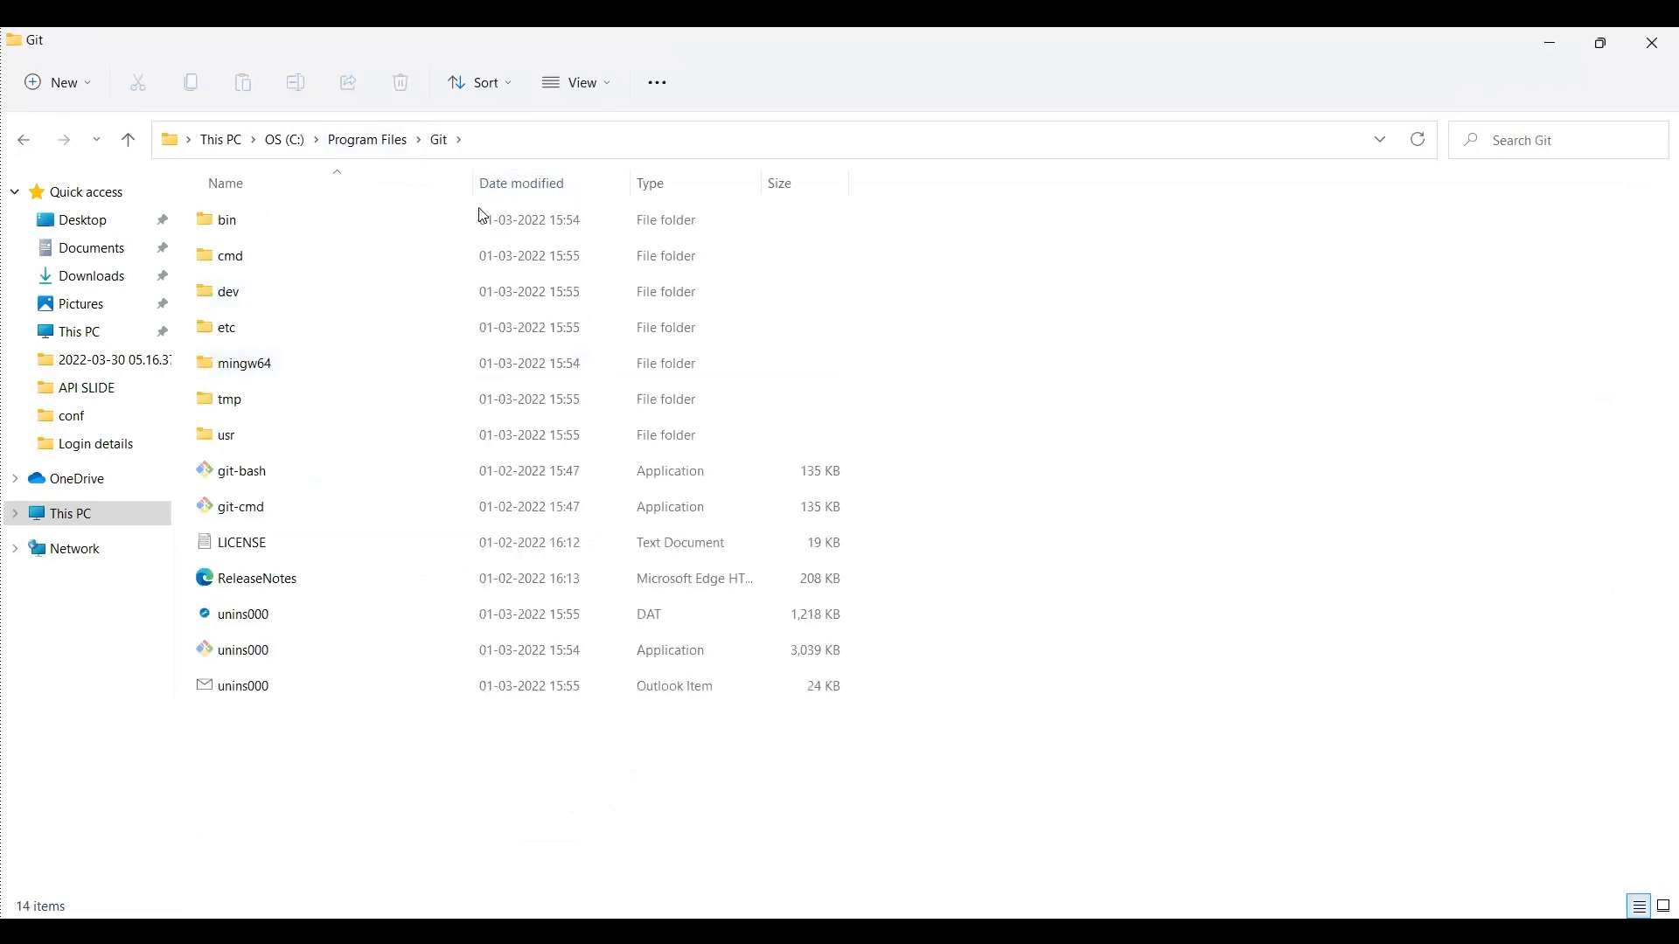
double_click(477, 226)
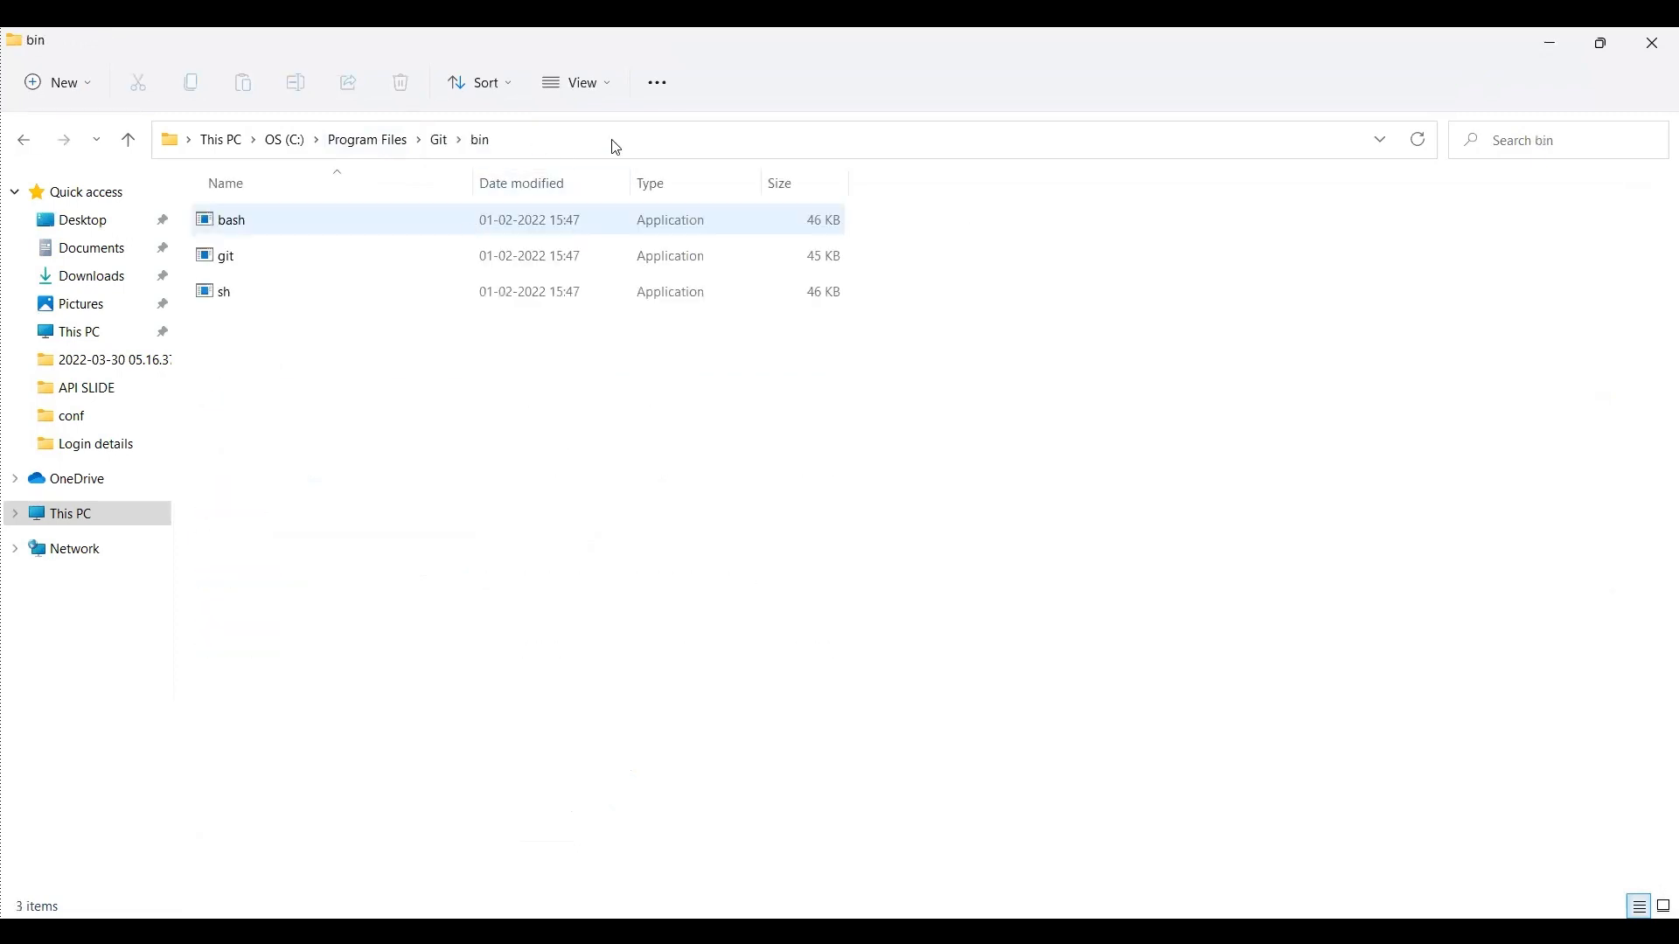
click(615, 141)
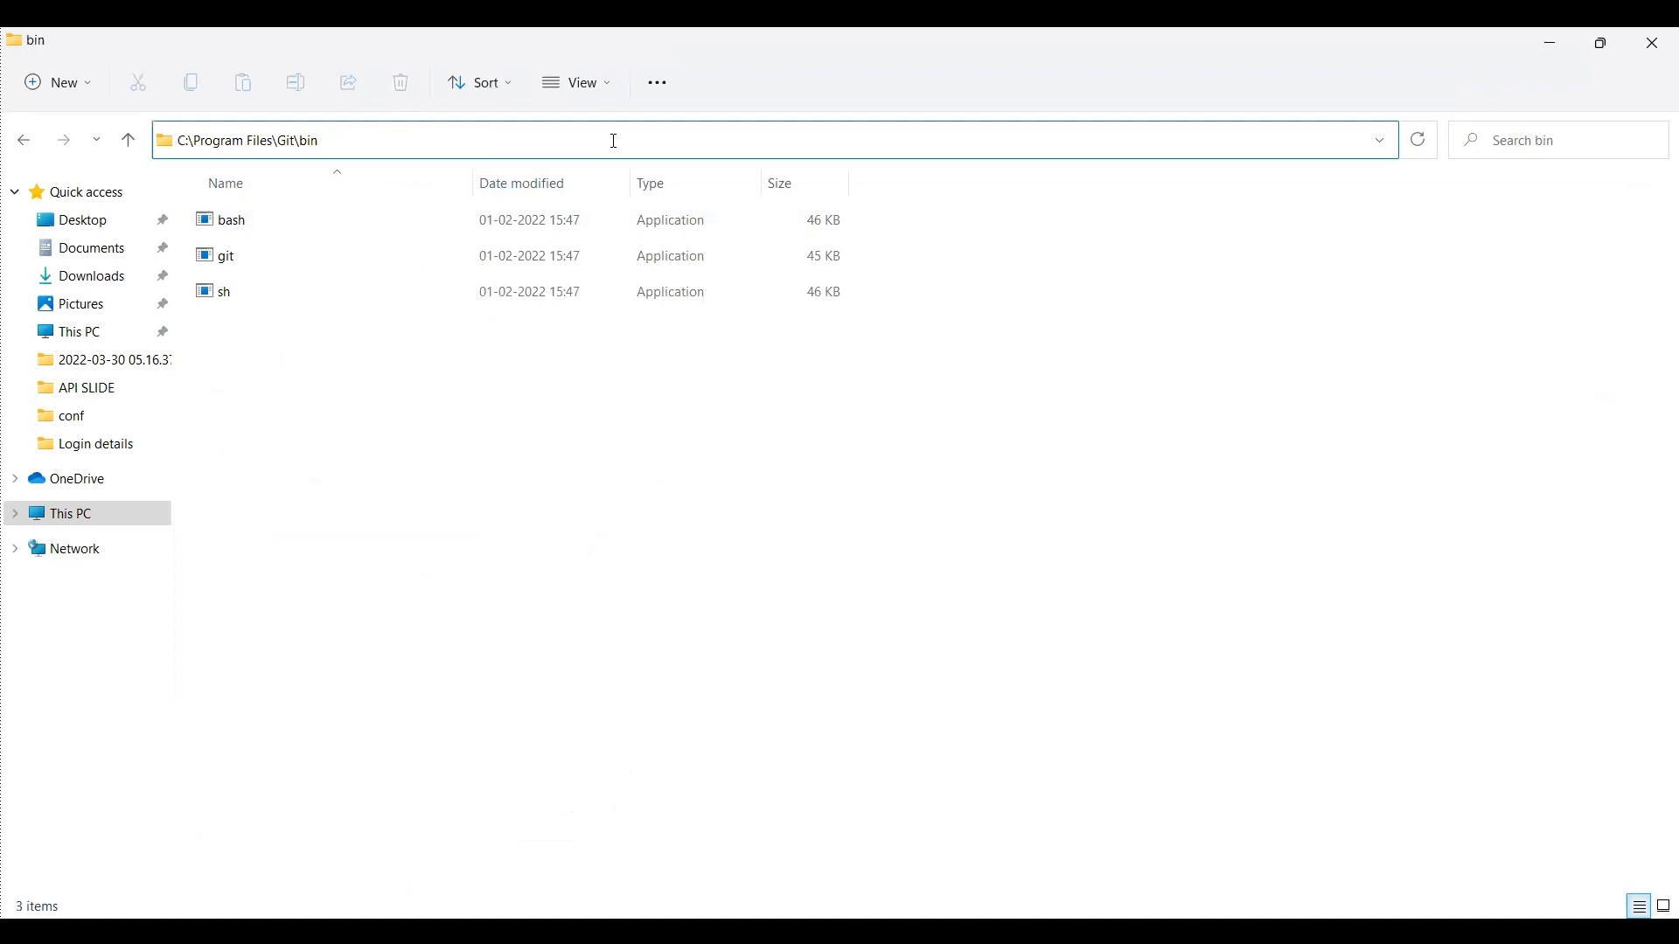
key(Escape)
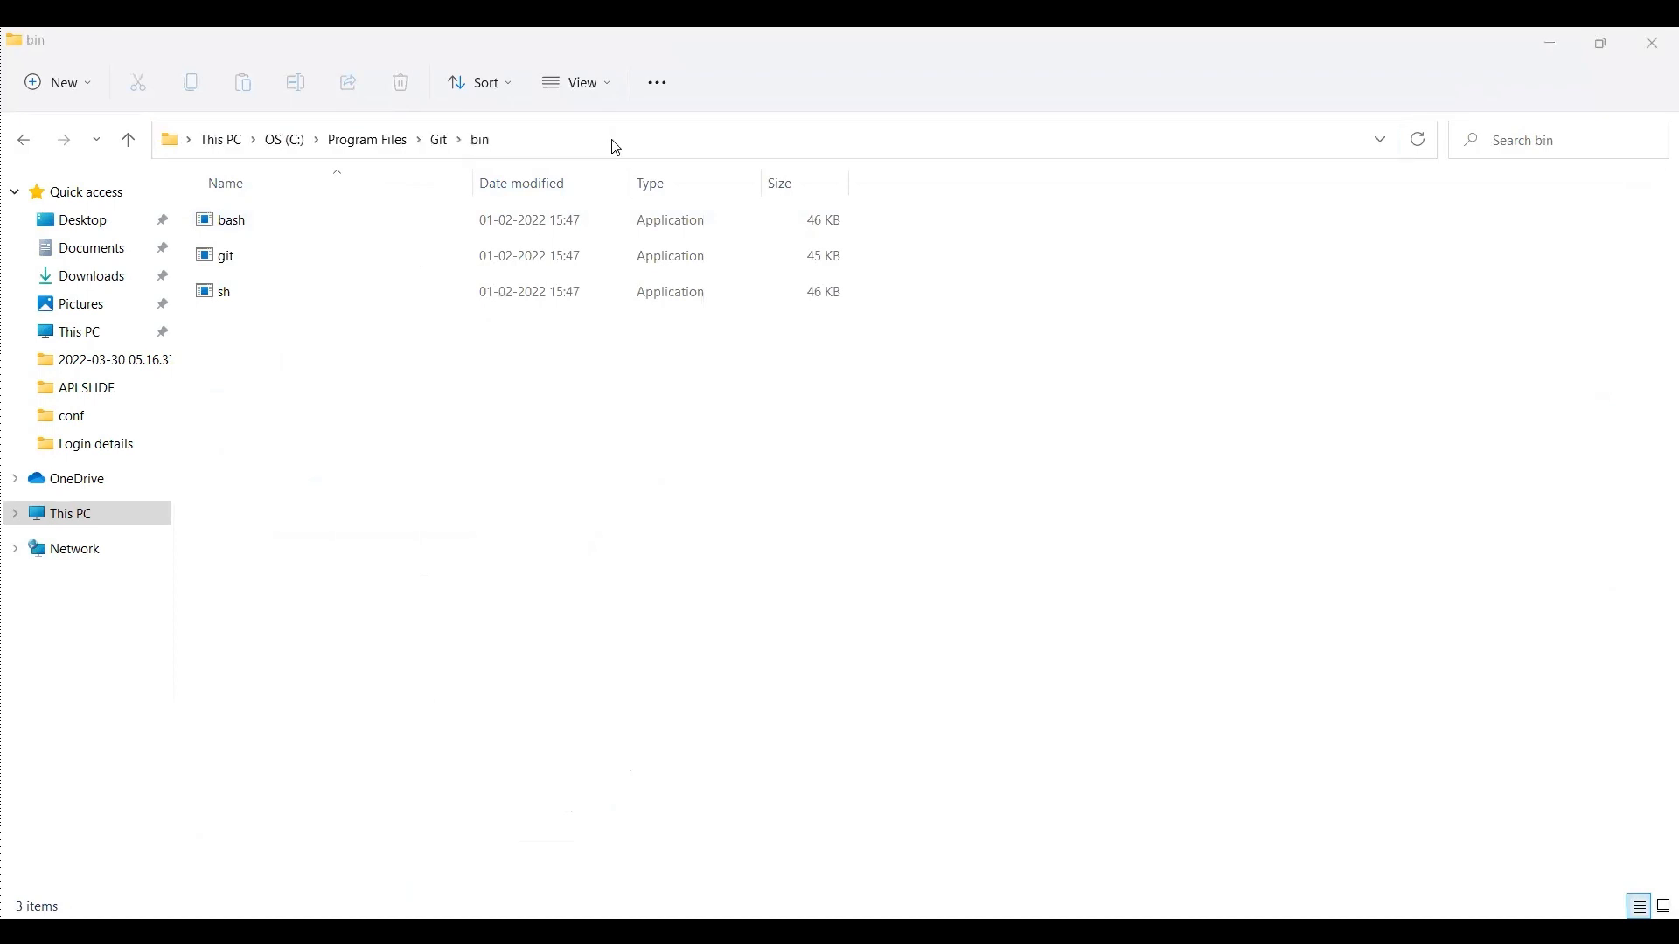
key(alt+Tab)
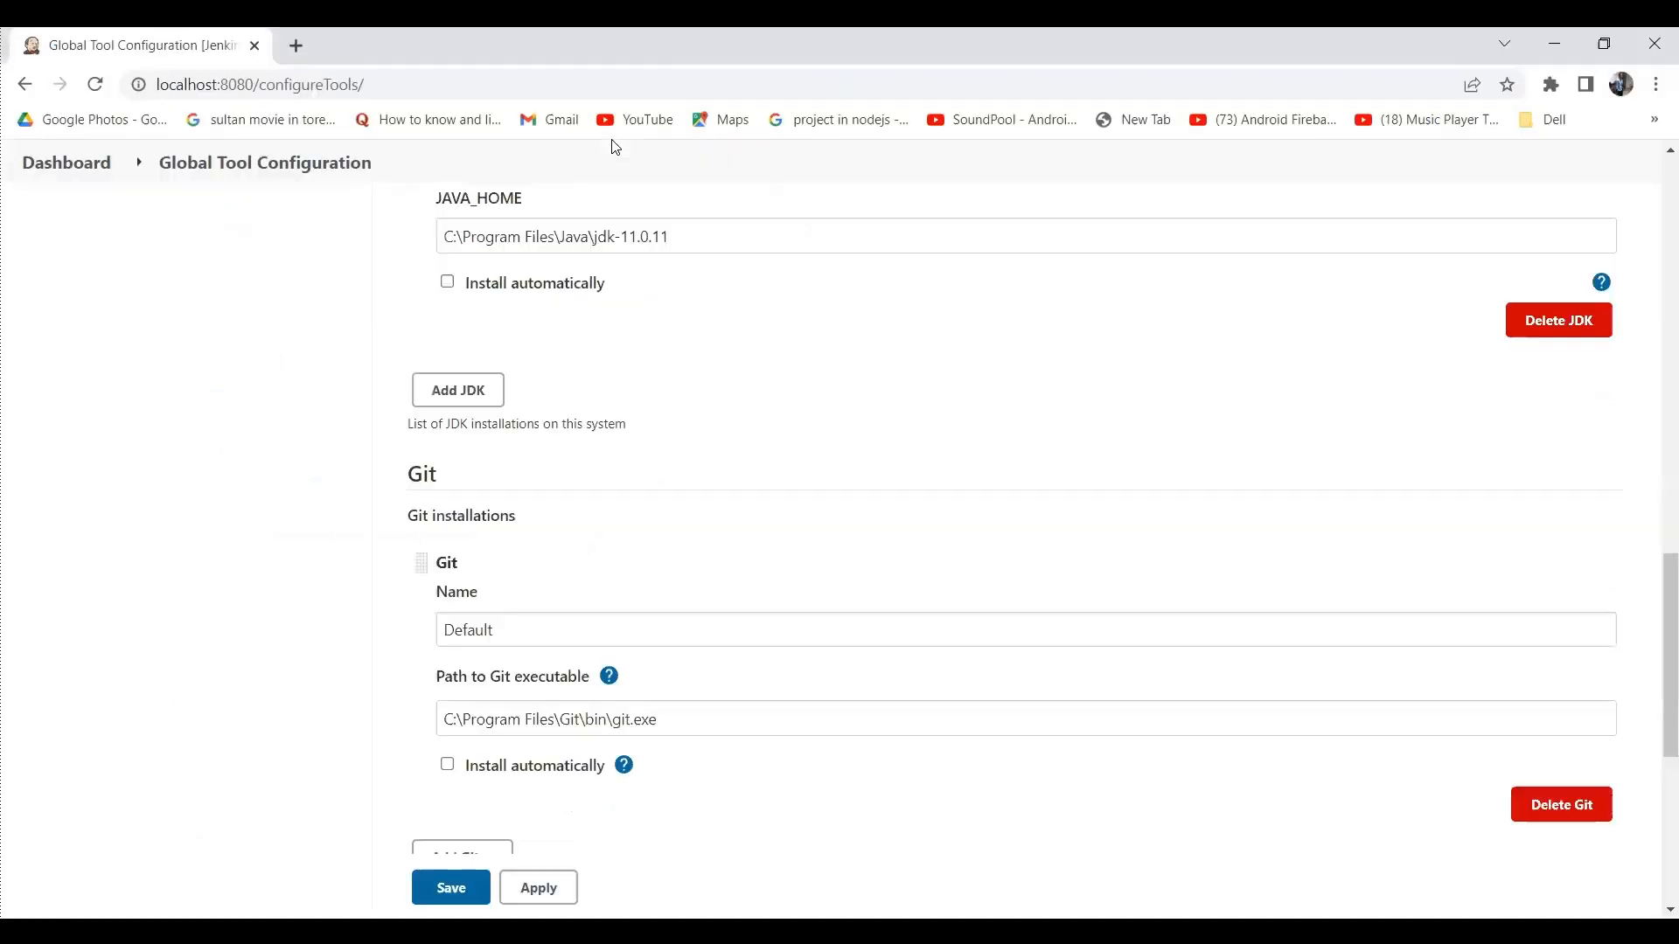
Step: Expand the Maven installations and review the MAVEN_HOME path and the automatic-install version of the existing entries
scroll(686, 589, down, 3)
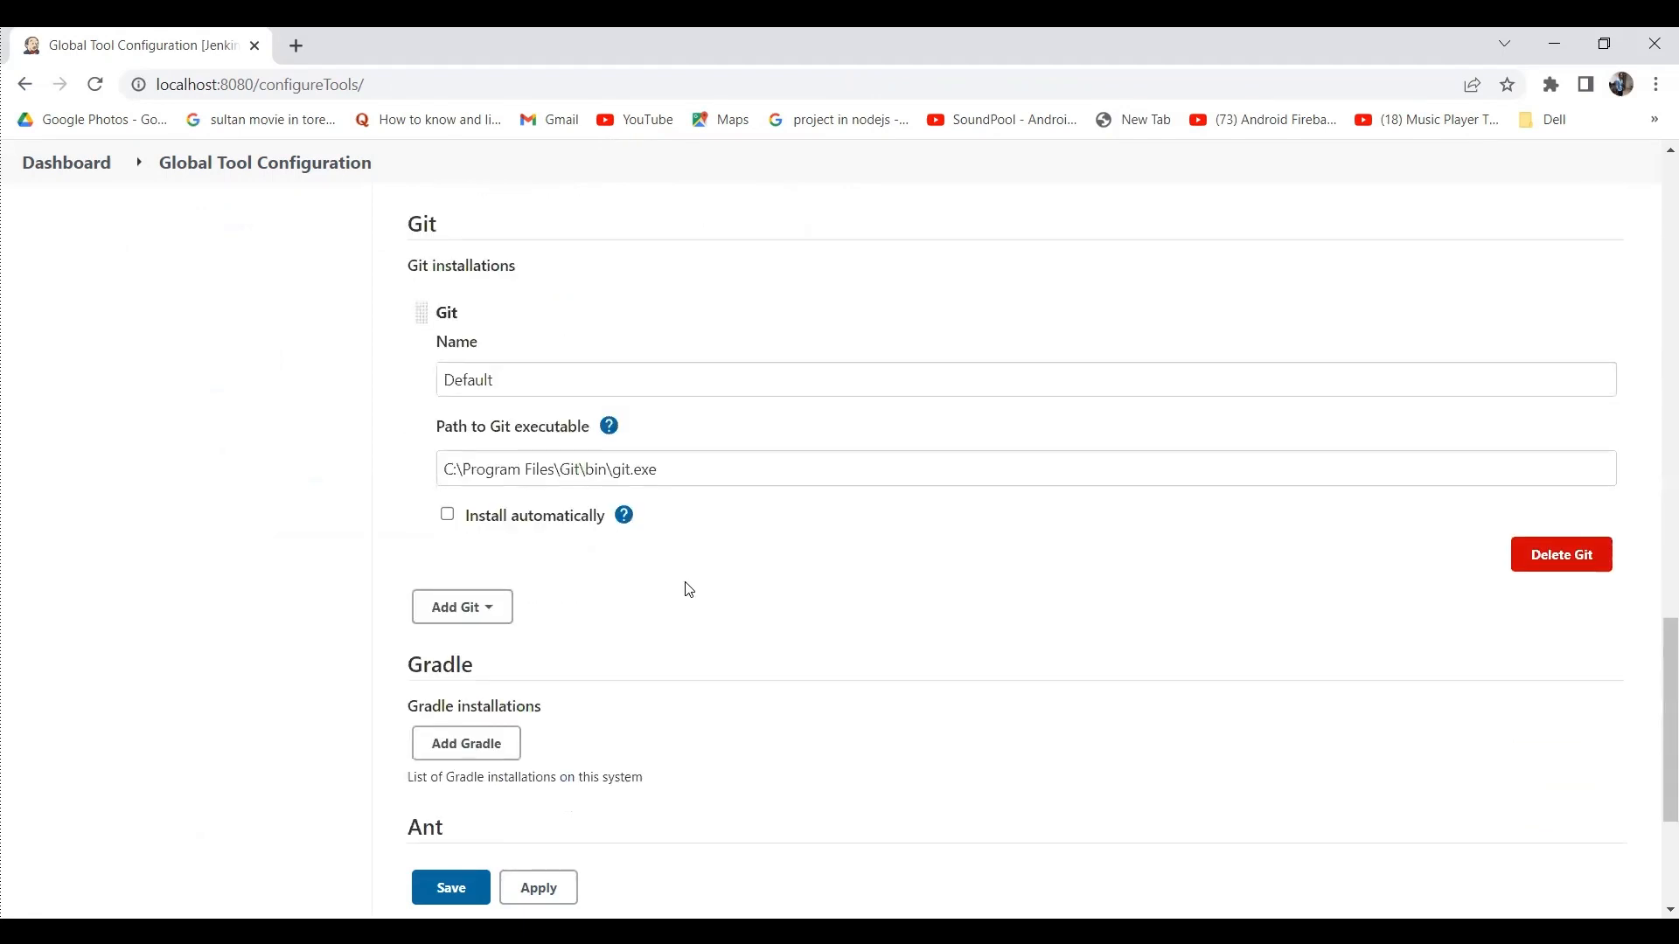
scroll(686, 590, down, 1)
scroll(687, 590, up, 6)
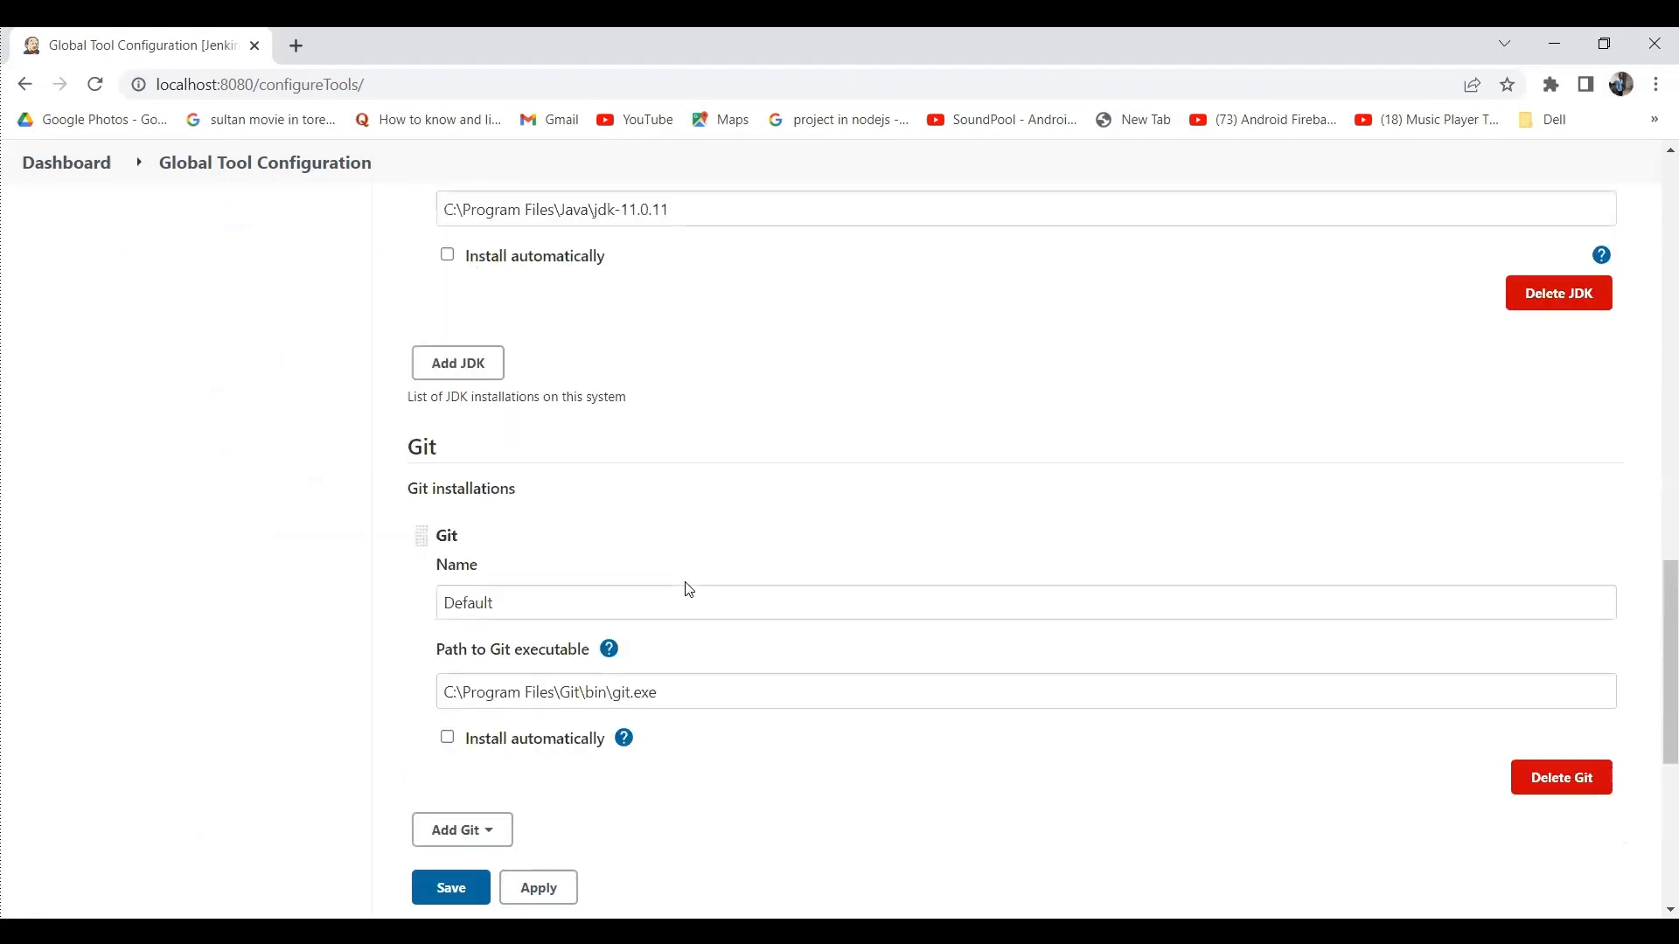
scroll(689, 589, down, 5)
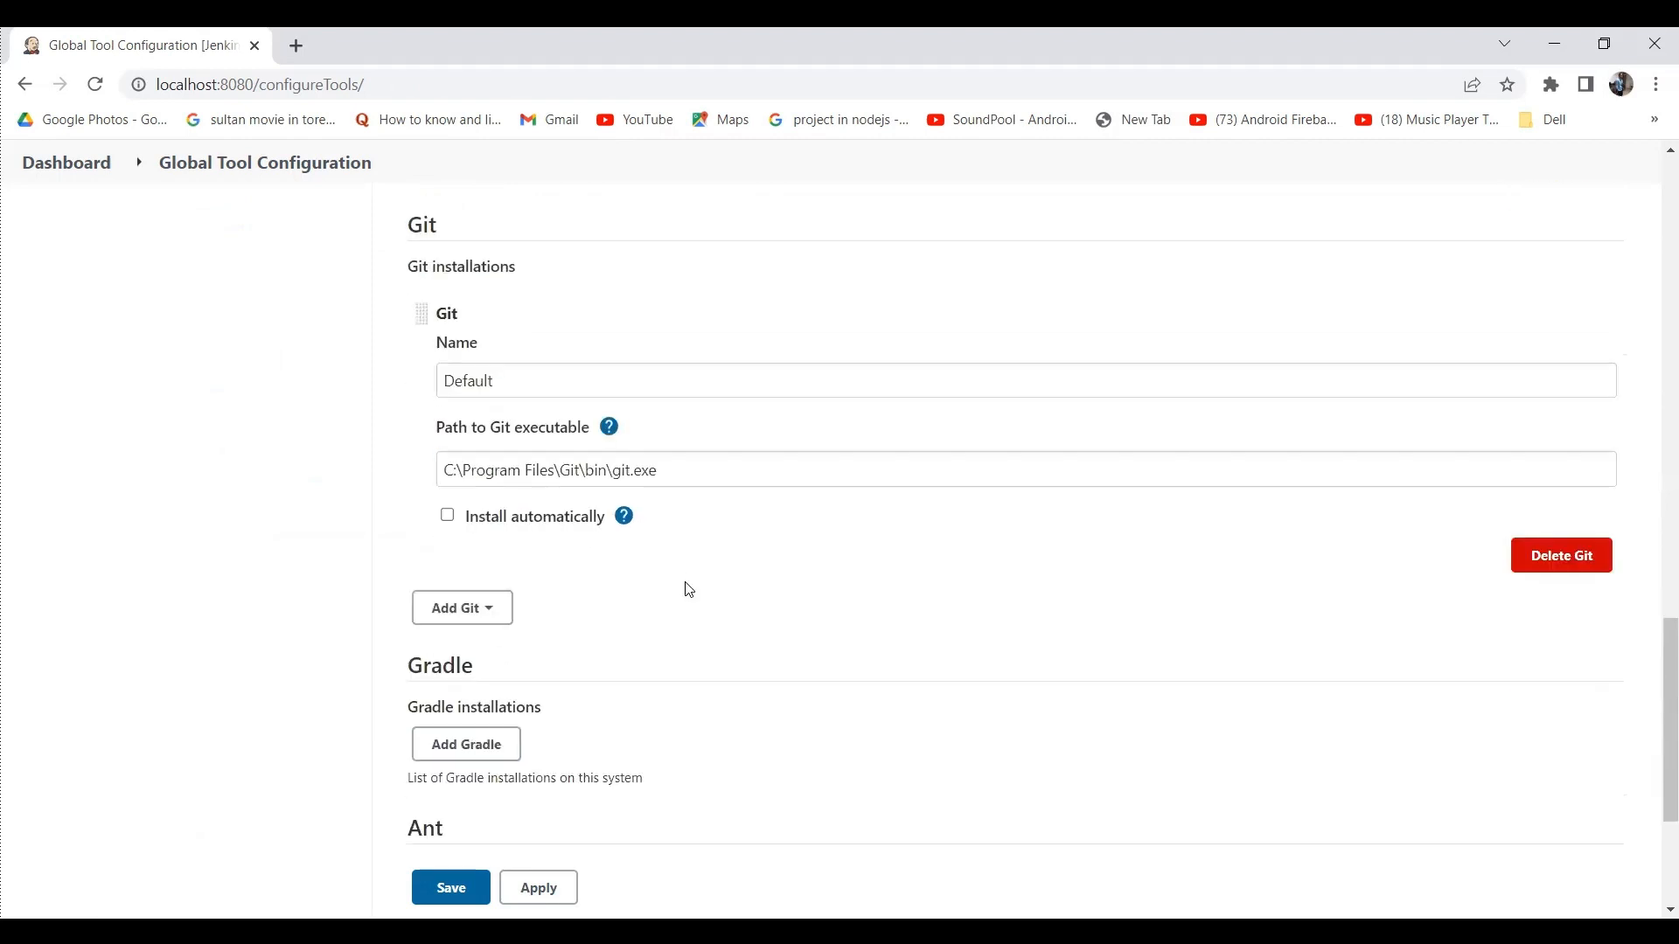
scroll(688, 589, down, 2)
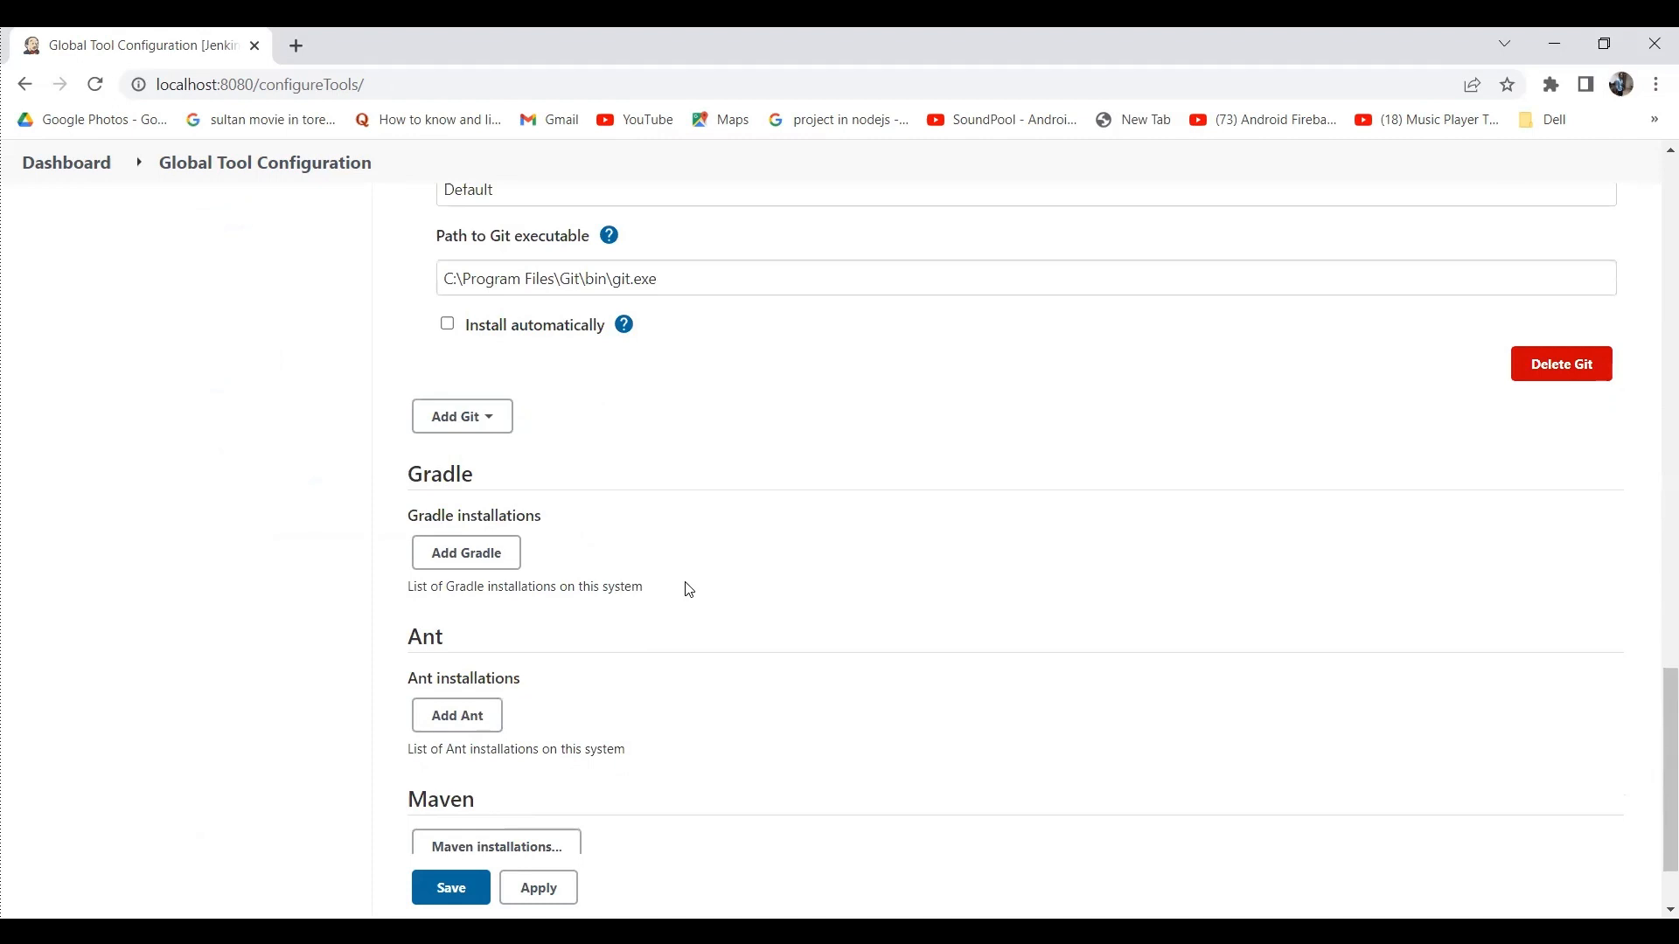
scroll(688, 589, down, 1)
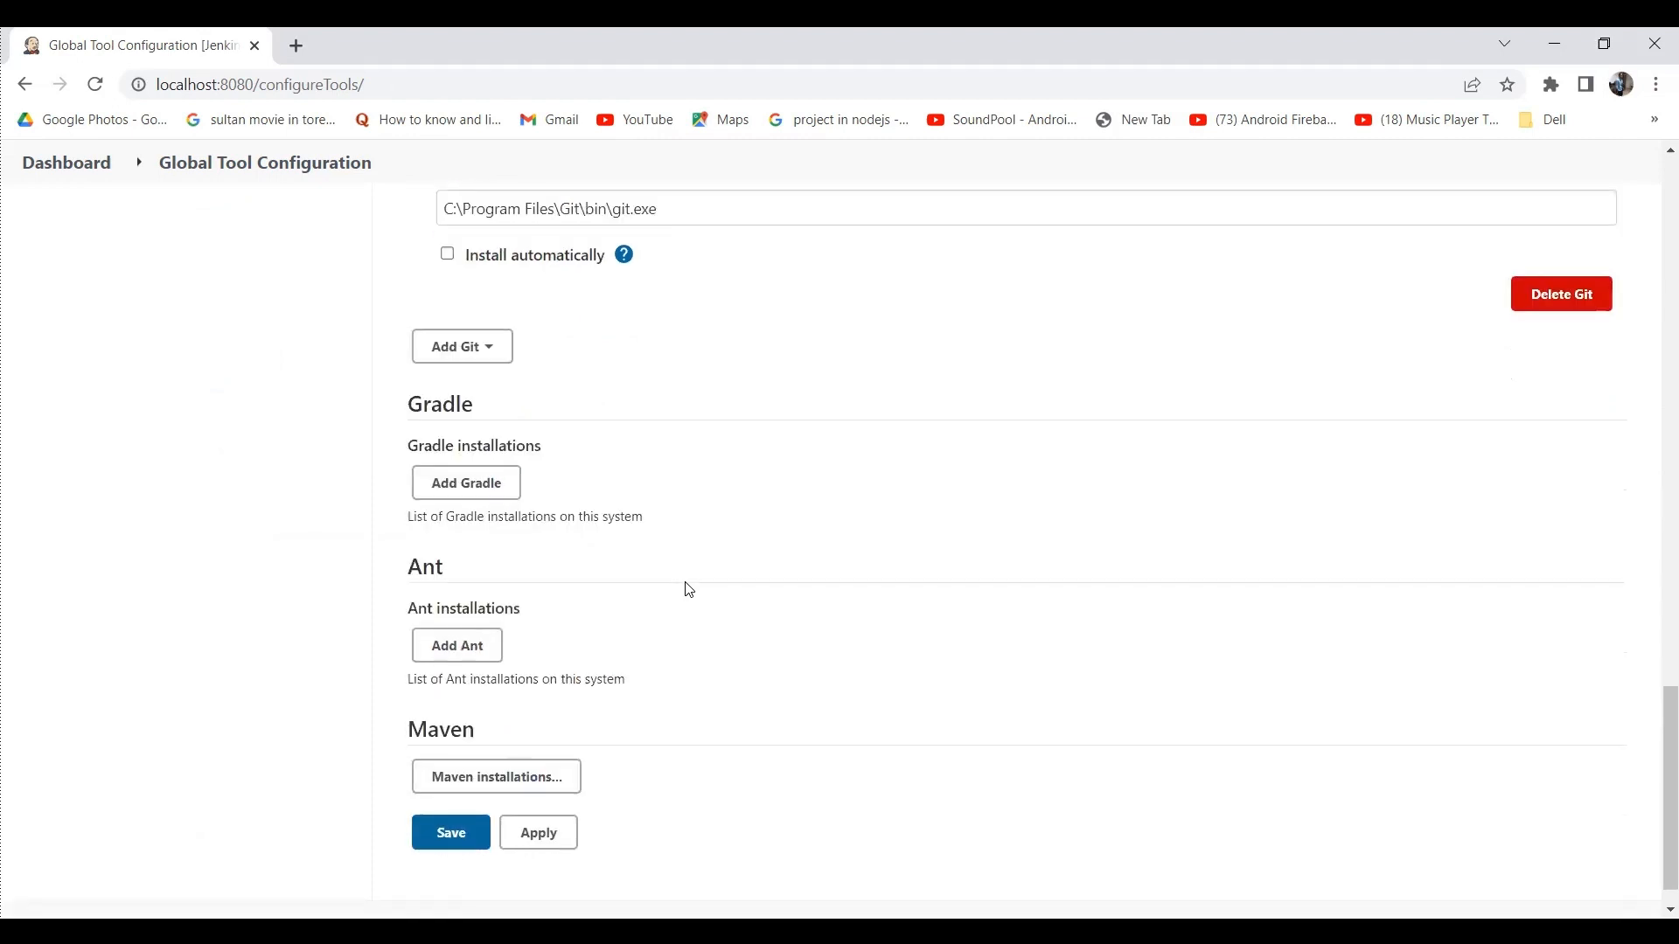
scroll(689, 590, down, 1)
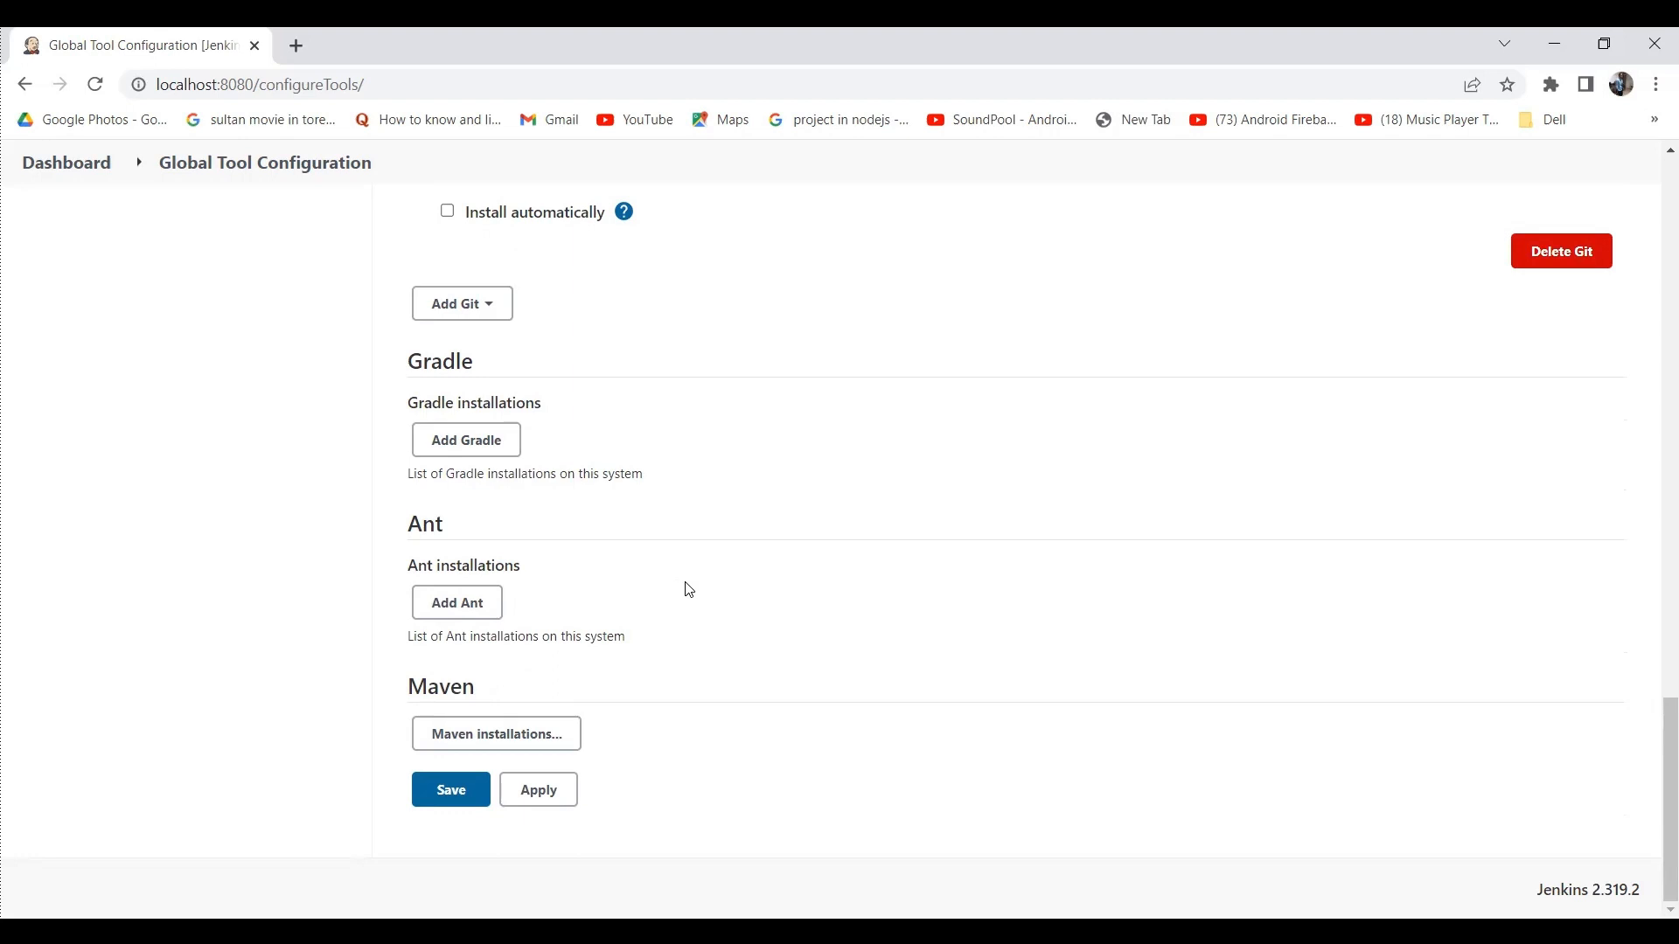
click(549, 750)
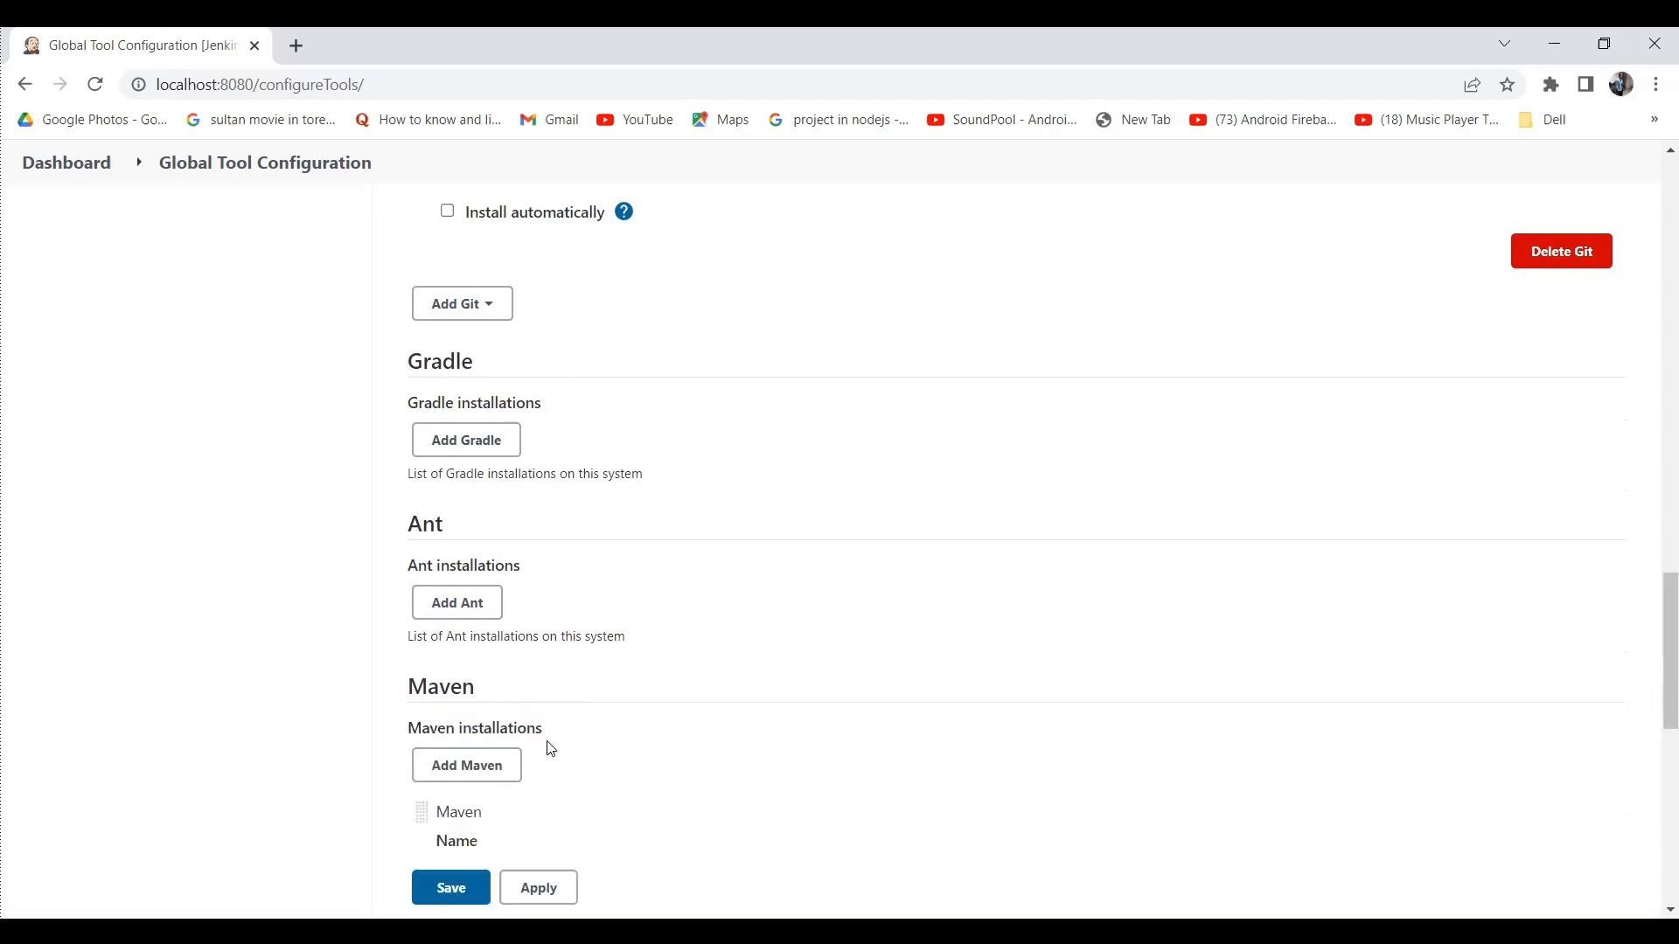
scroll(549, 749, down, 3)
scroll(550, 749, down, 1)
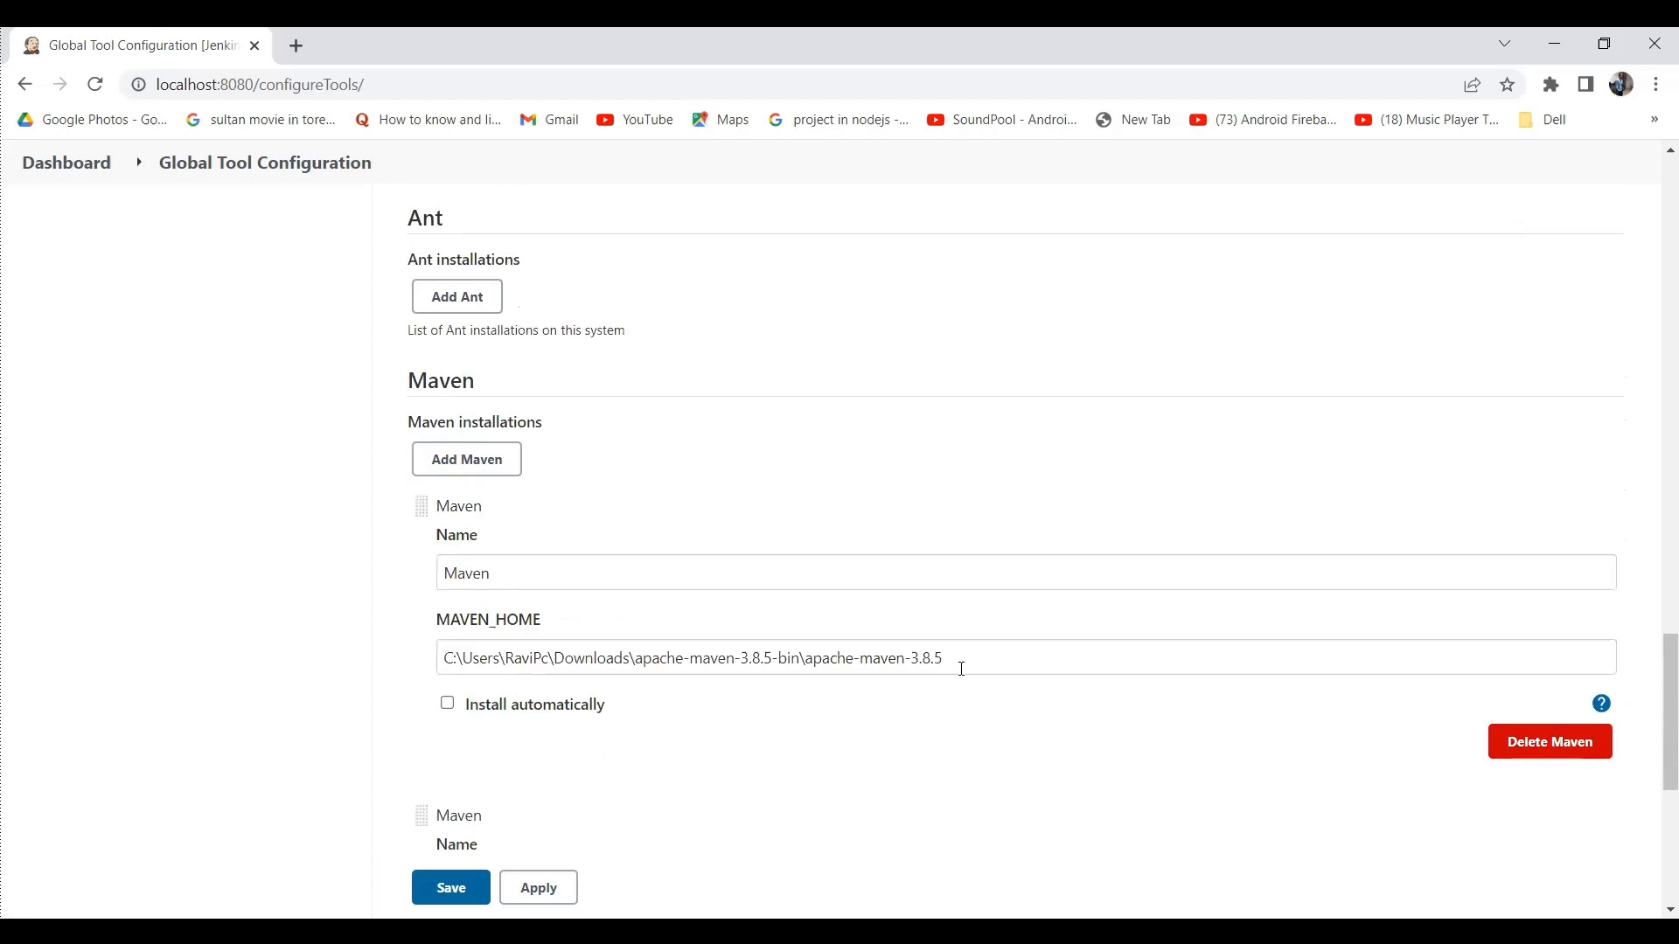
scroll(962, 672, down, 3)
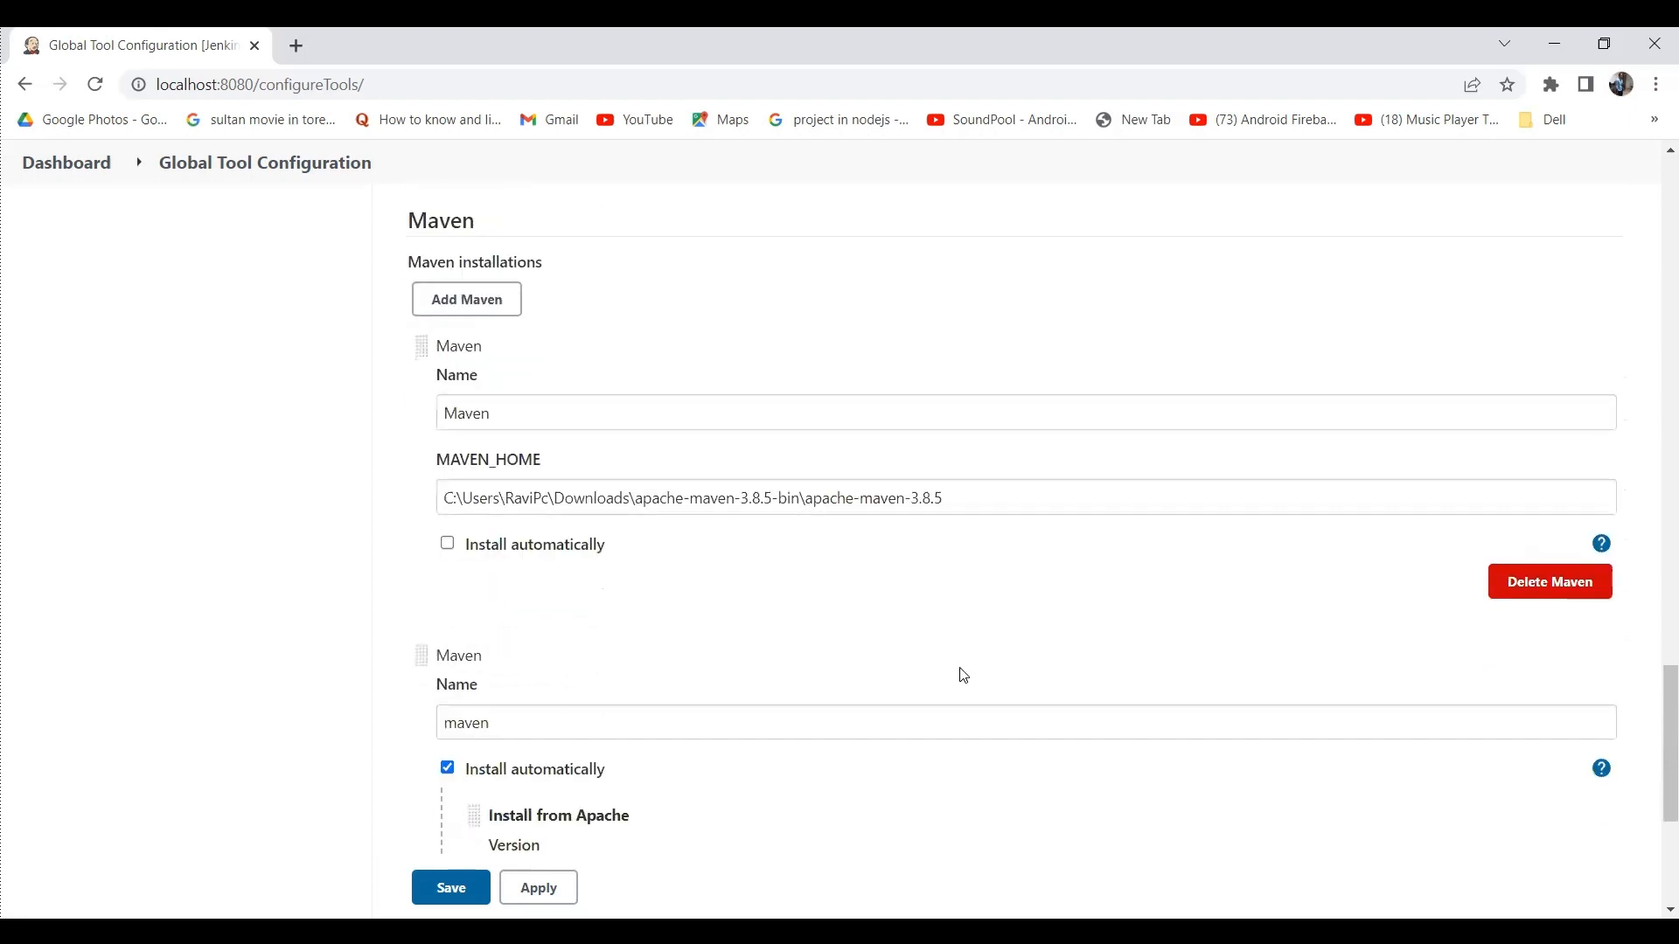
scroll(962, 674, down, 1)
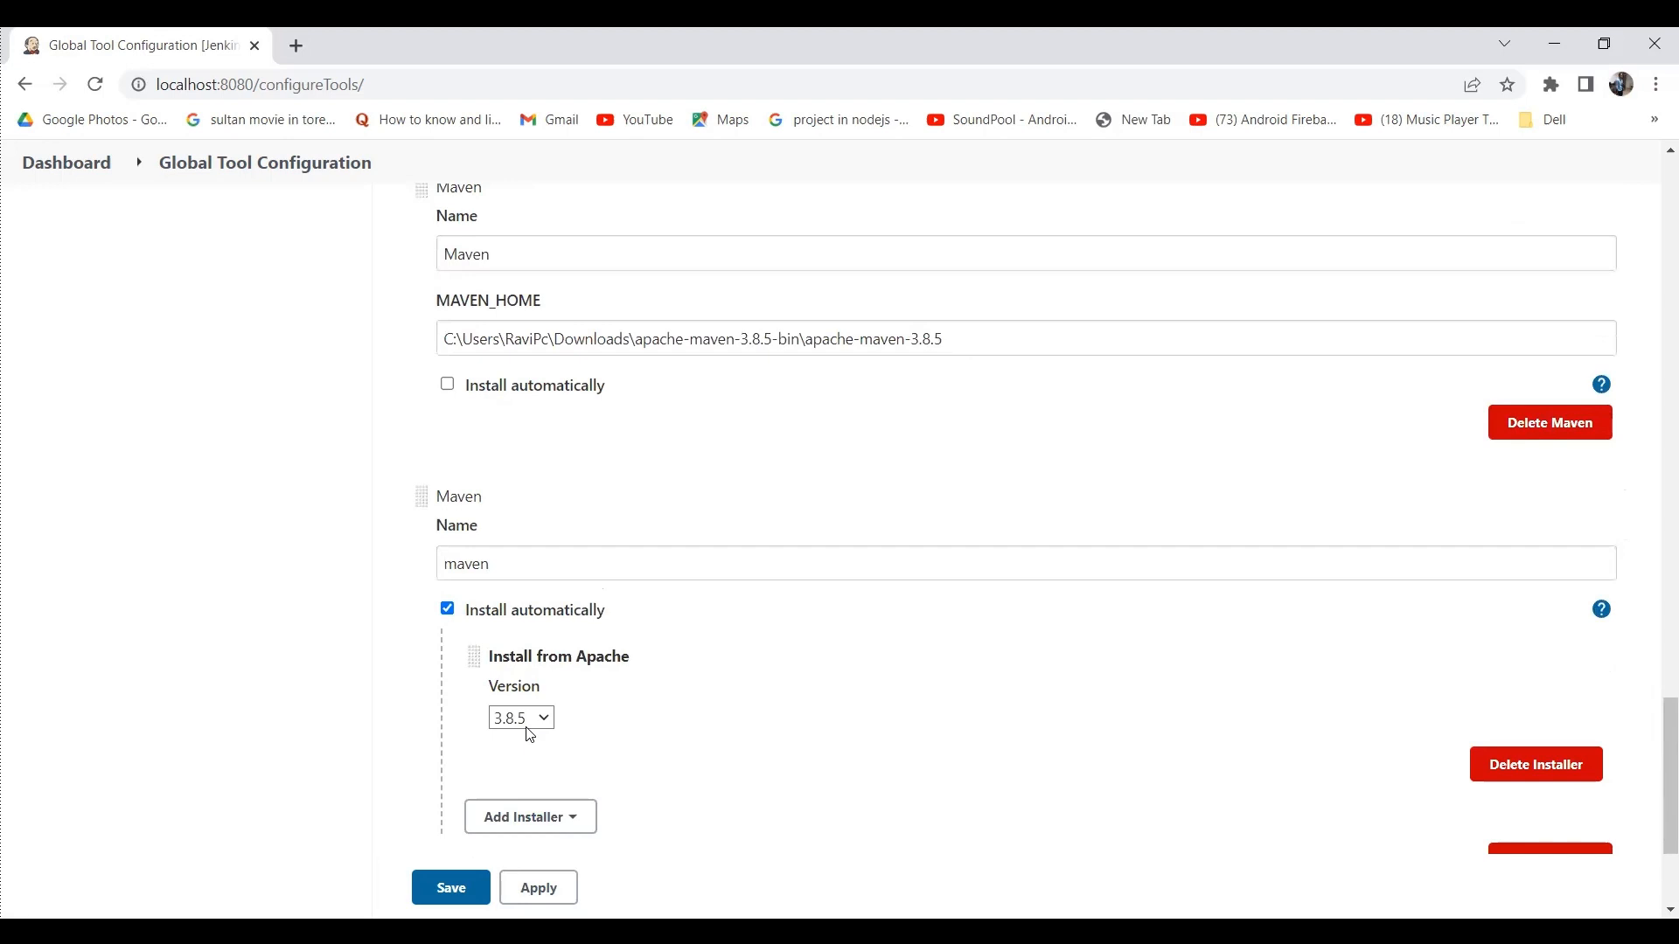
scroll(529, 735, down, 2)
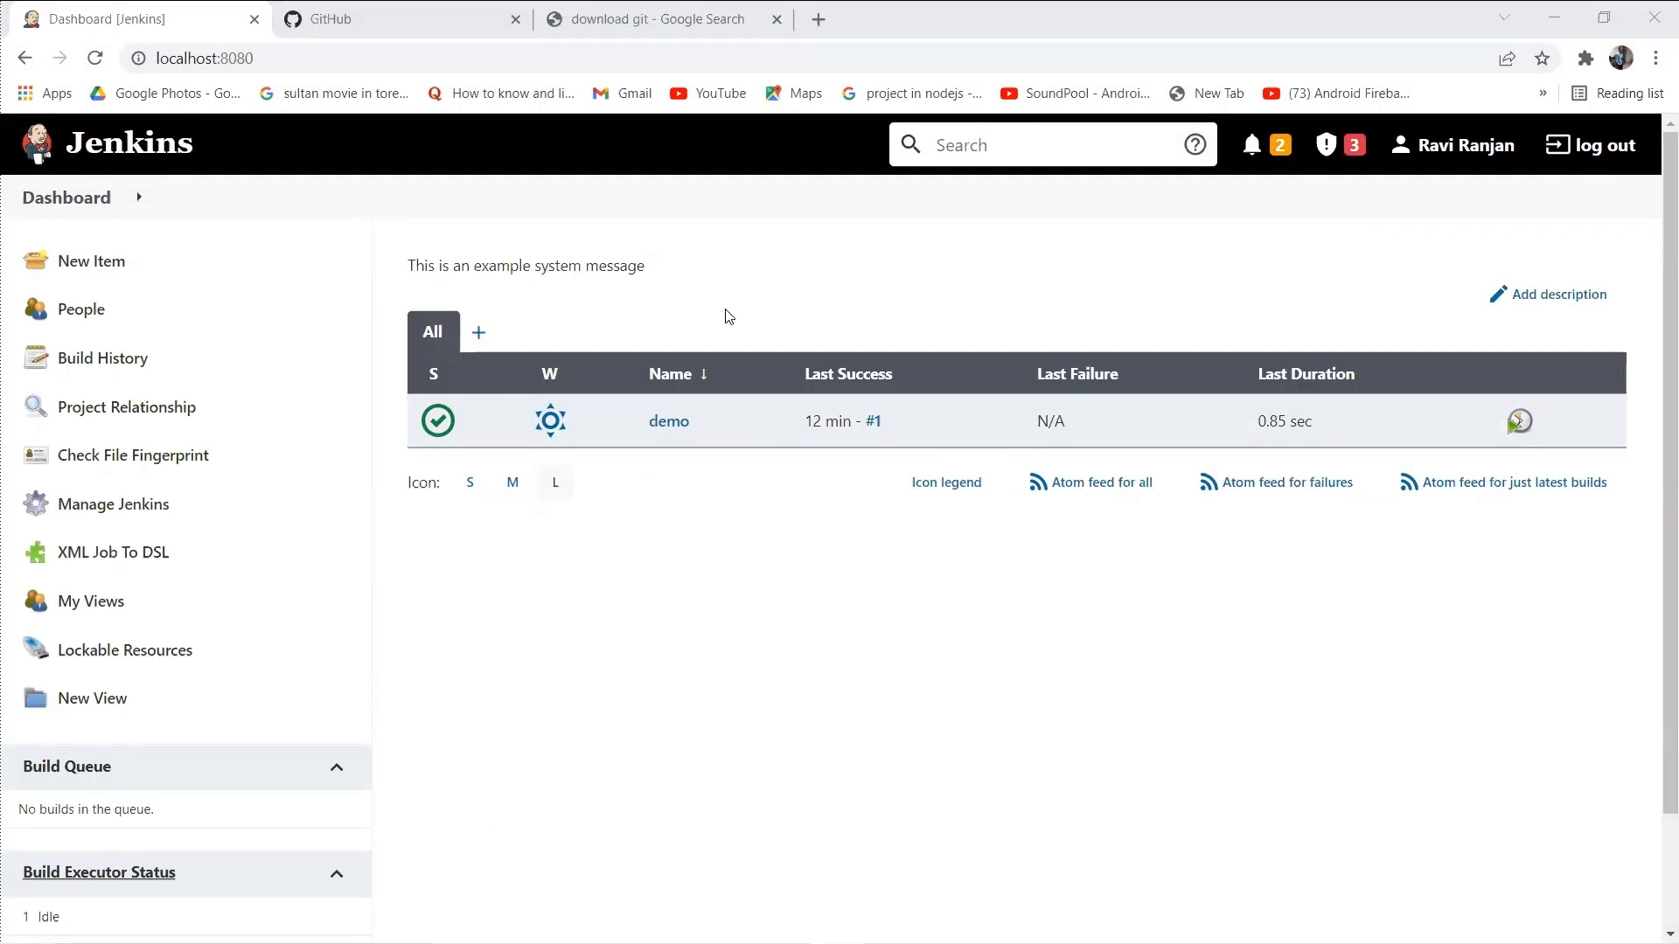
Step: View the GitHub home page and open the "Downloads - Git" result from the "download git" search
click(641, 15)
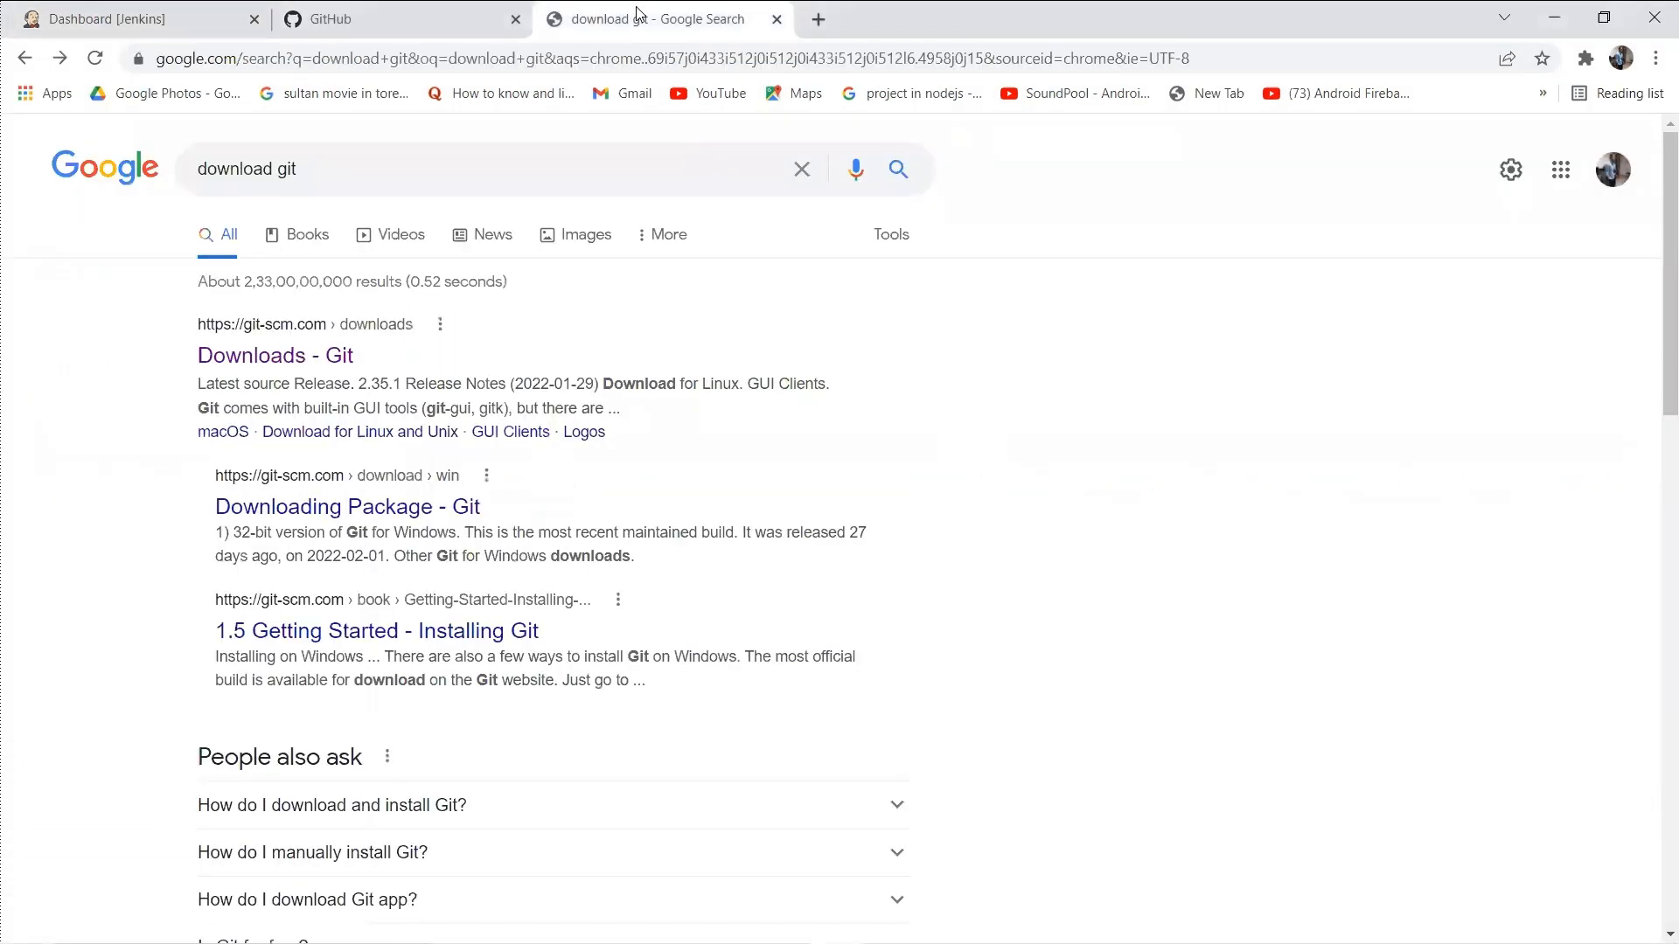
click(385, 16)
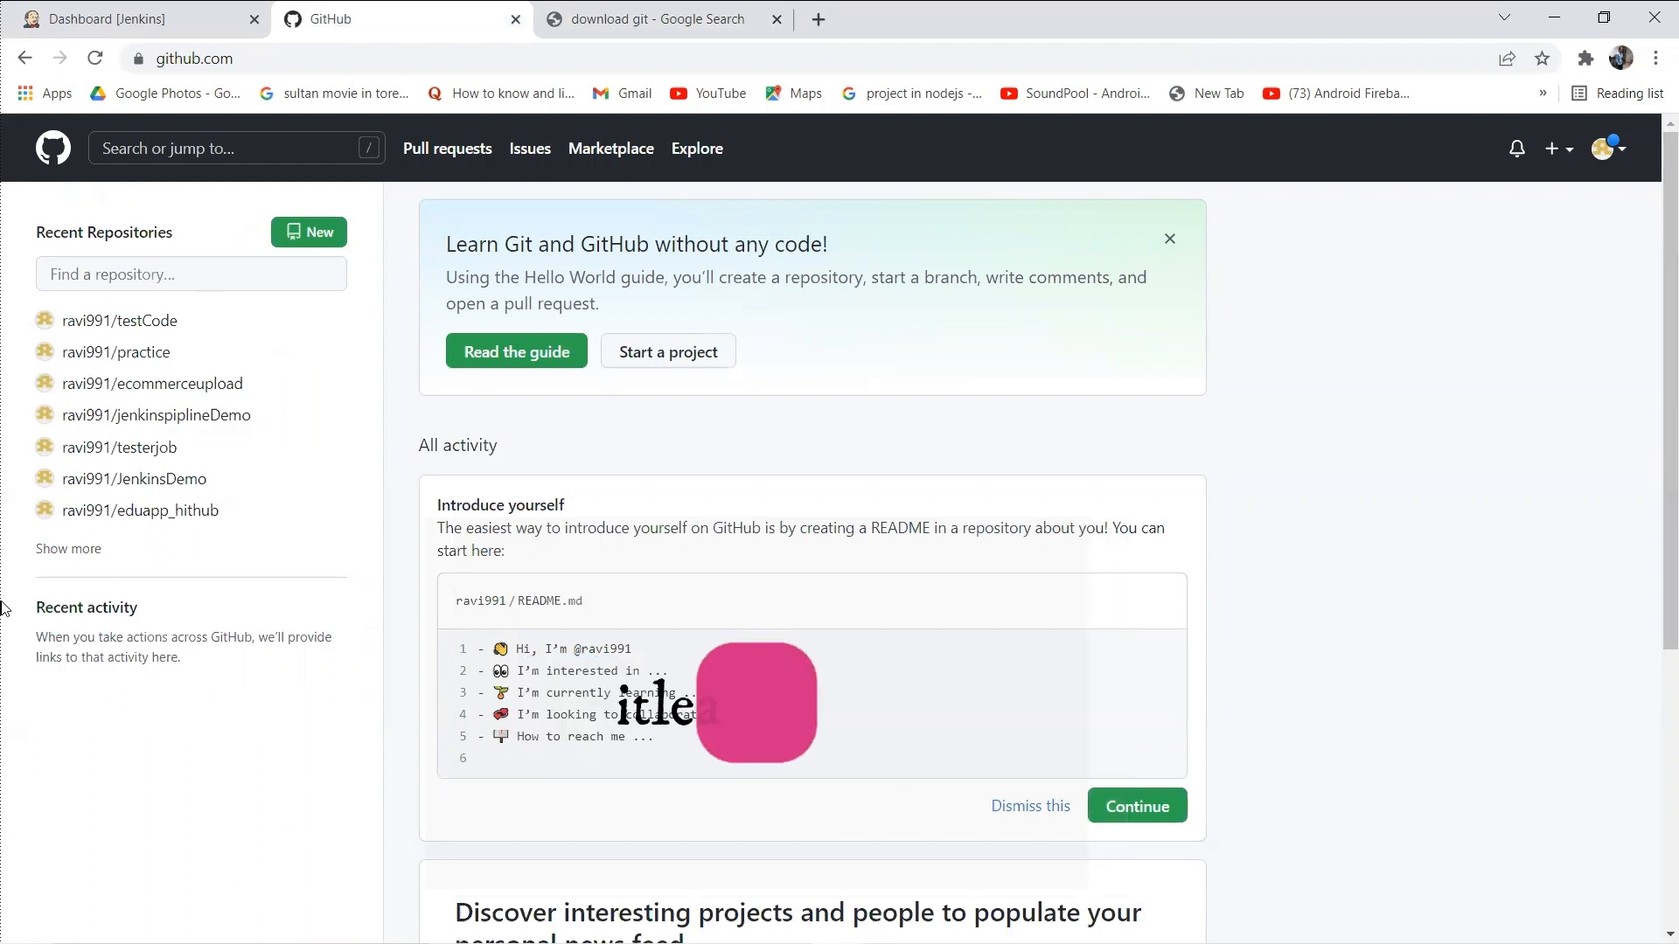
click(629, 8)
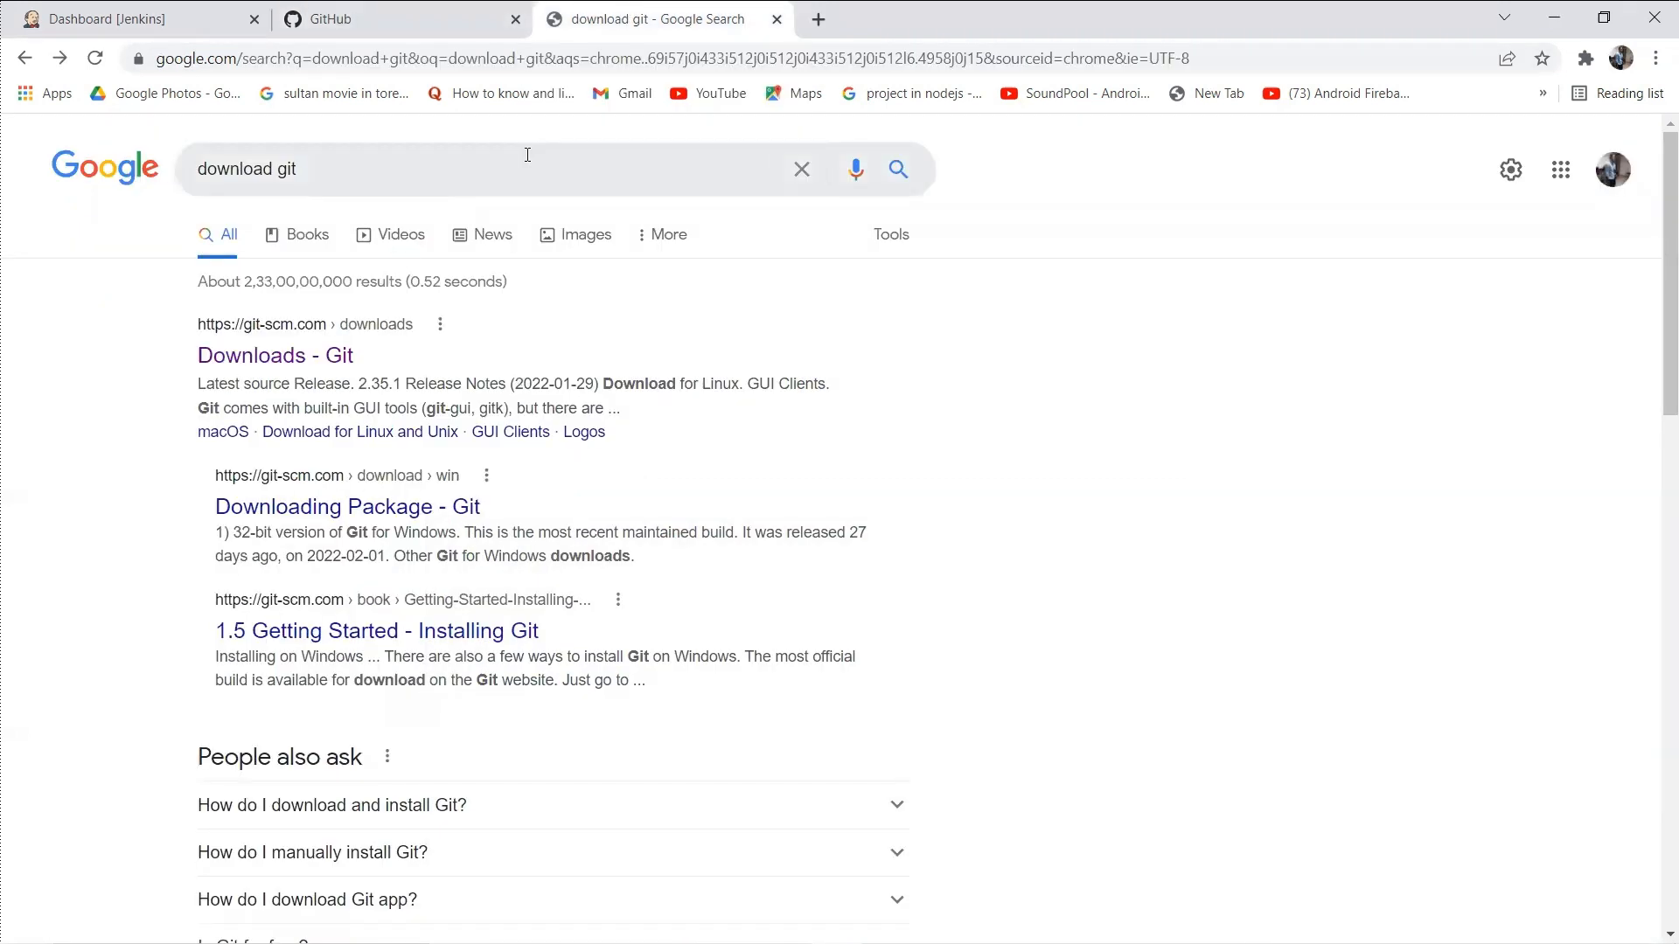
click(280, 357)
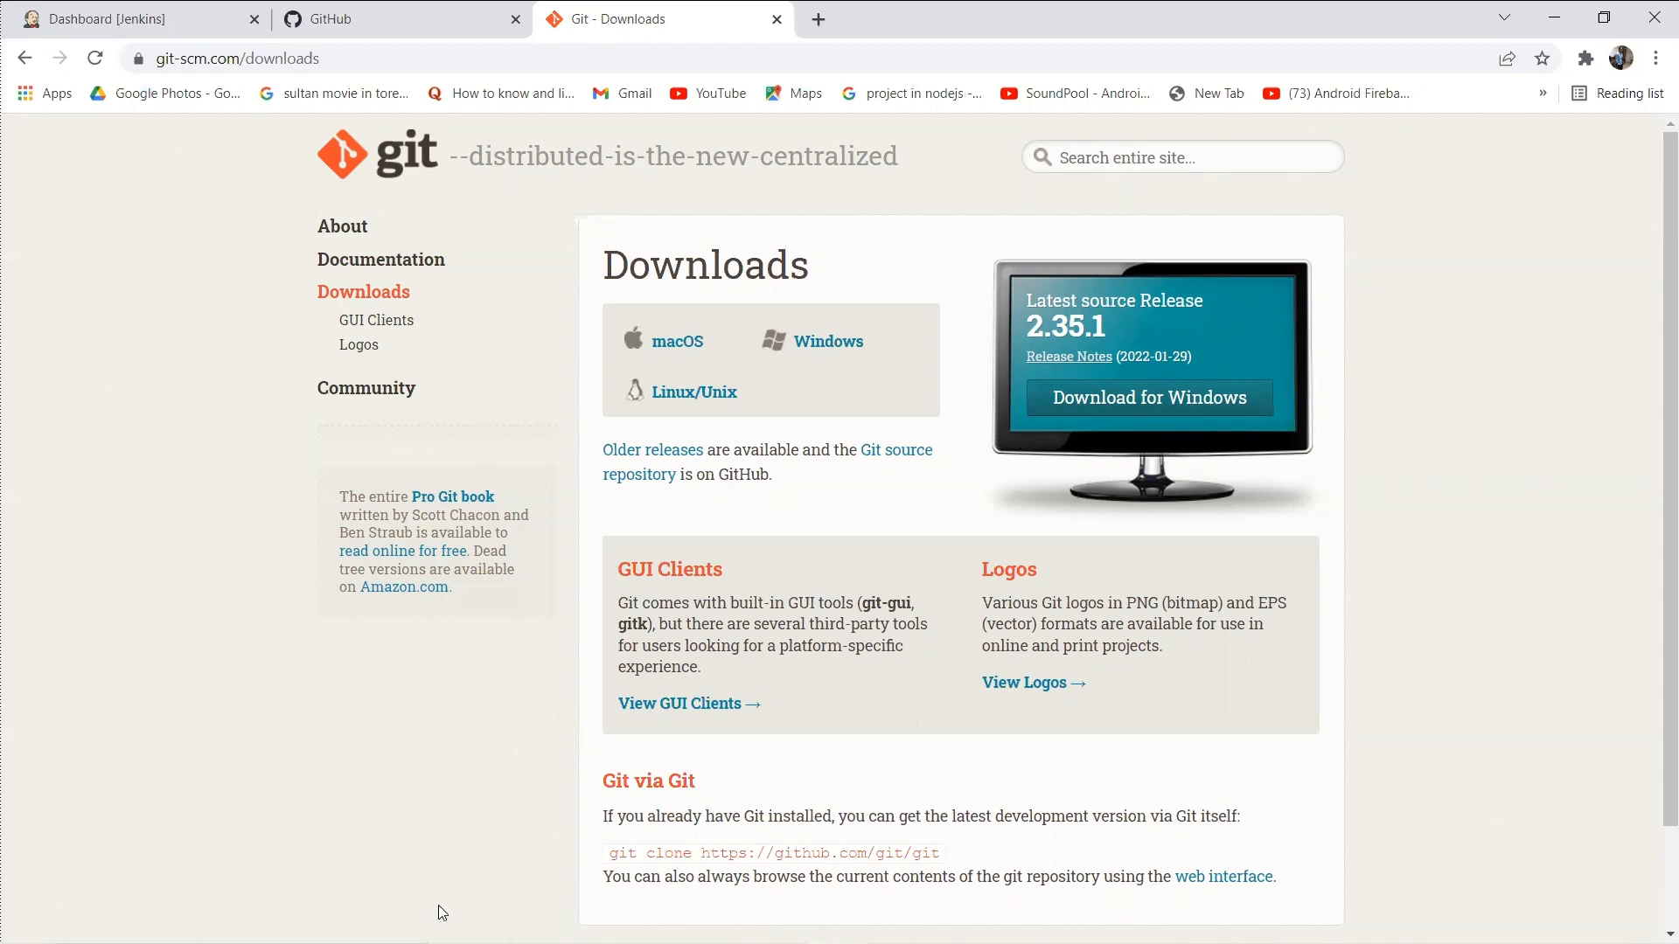
mouse_move(743, 942)
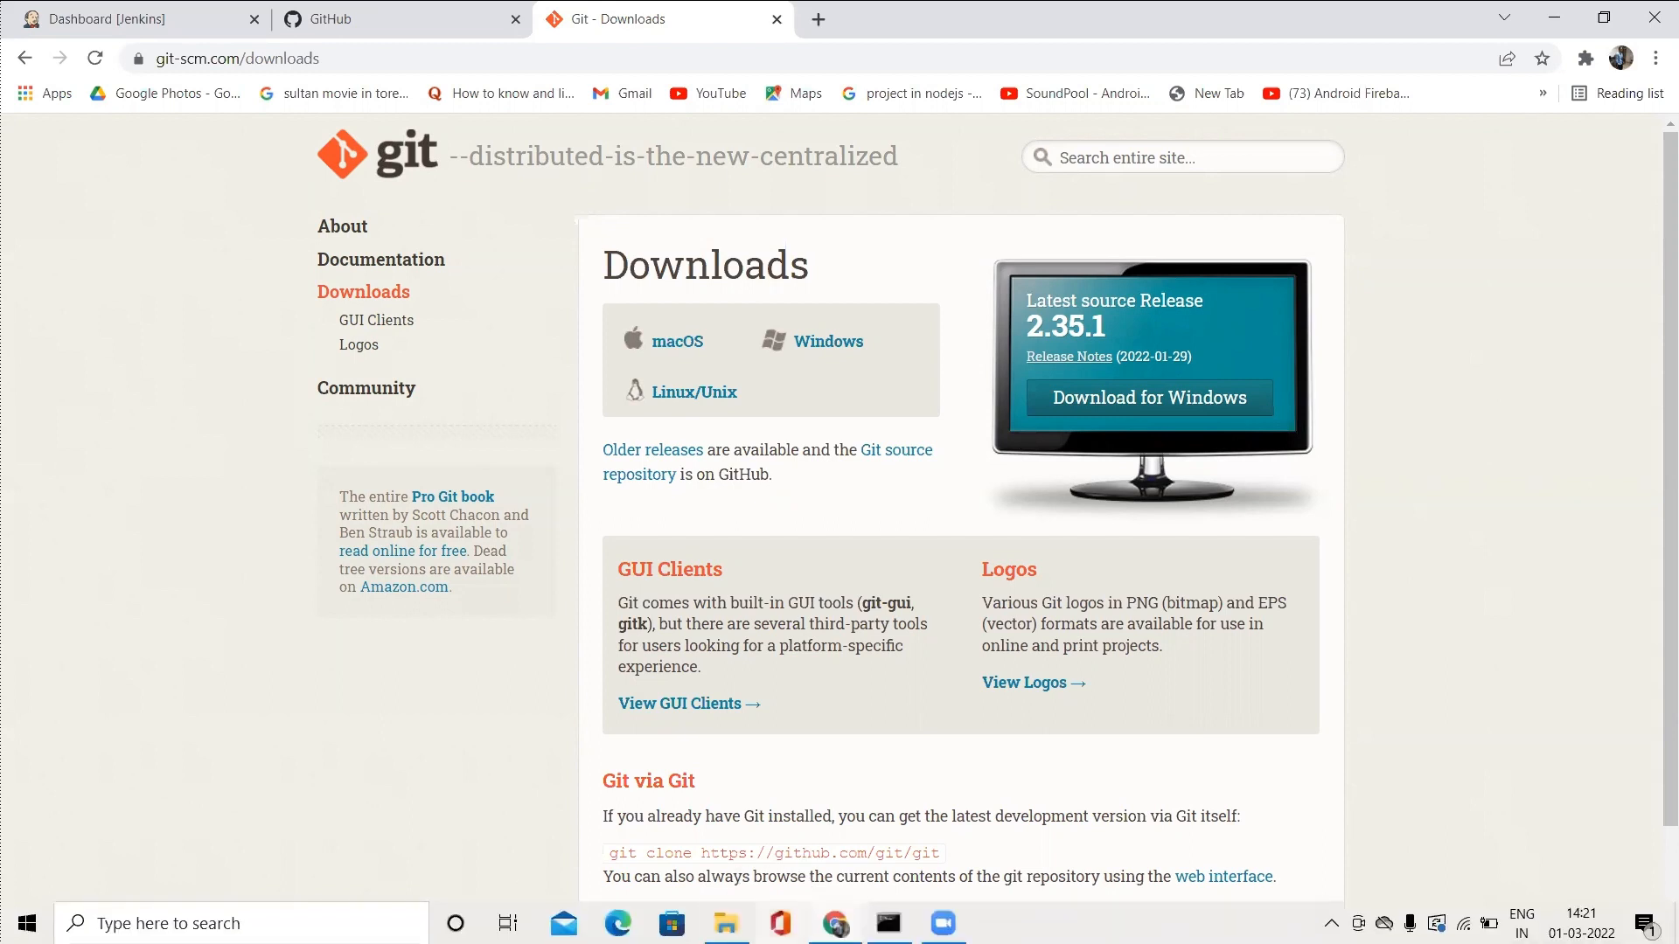
Step: Switch to File Explorer, open the bin folder of the Git installation, and select its full path C:\Program Files\Git\bin
click(727, 927)
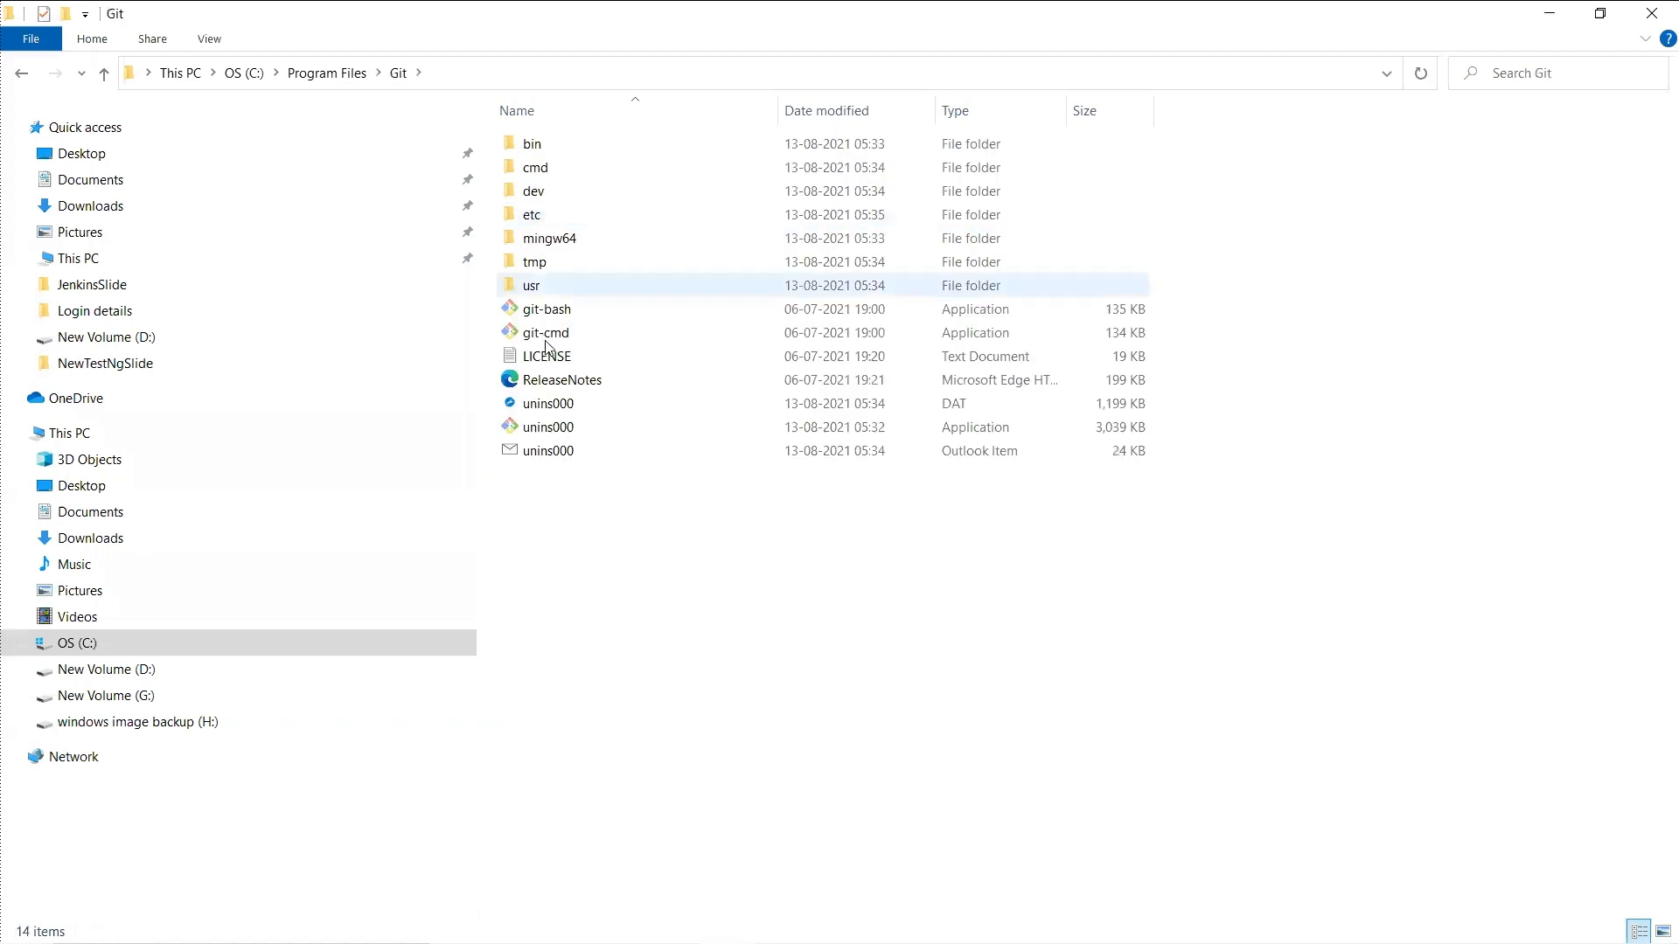
double_click(591, 149)
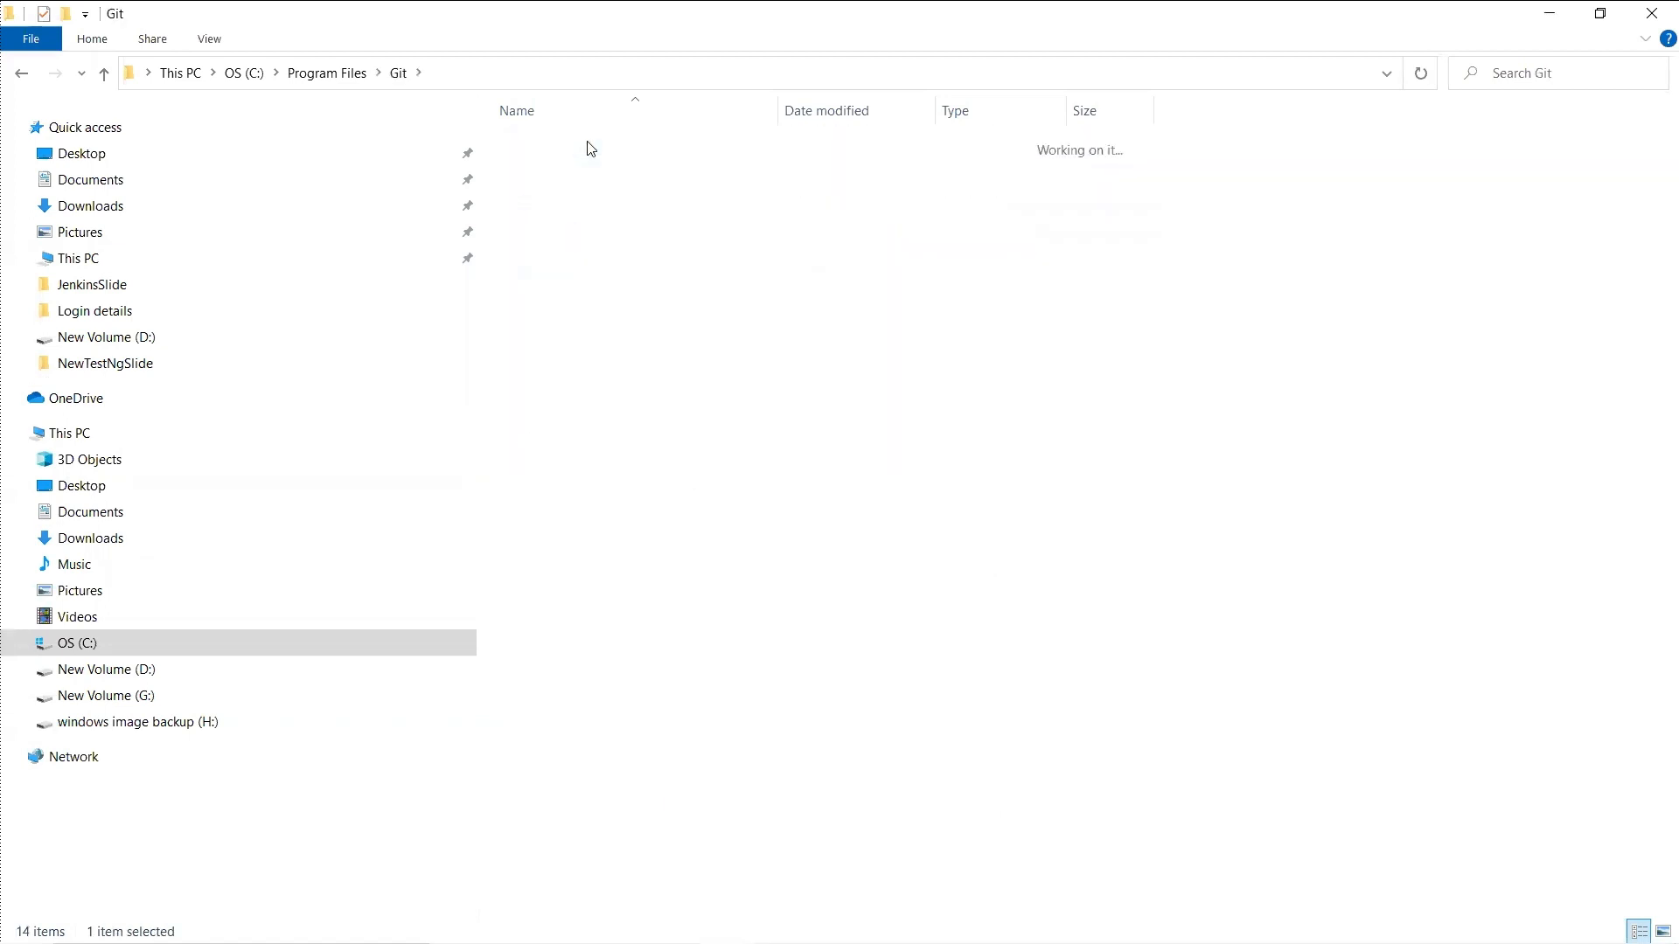
click(473, 73)
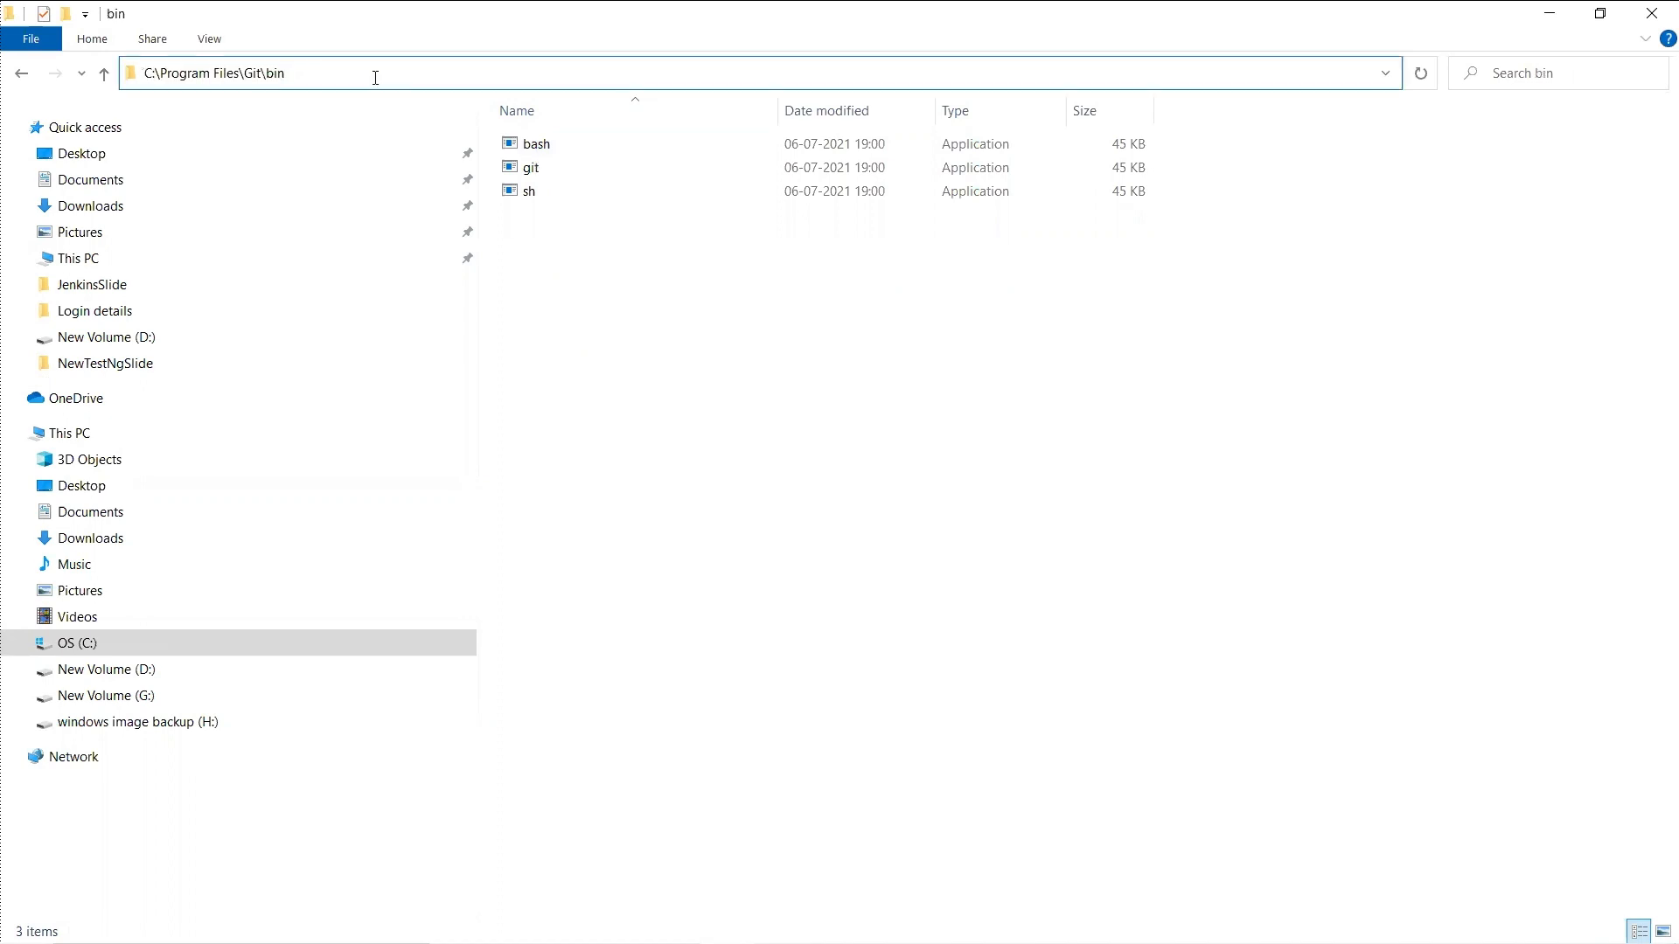
drag(375, 78, 110, 77)
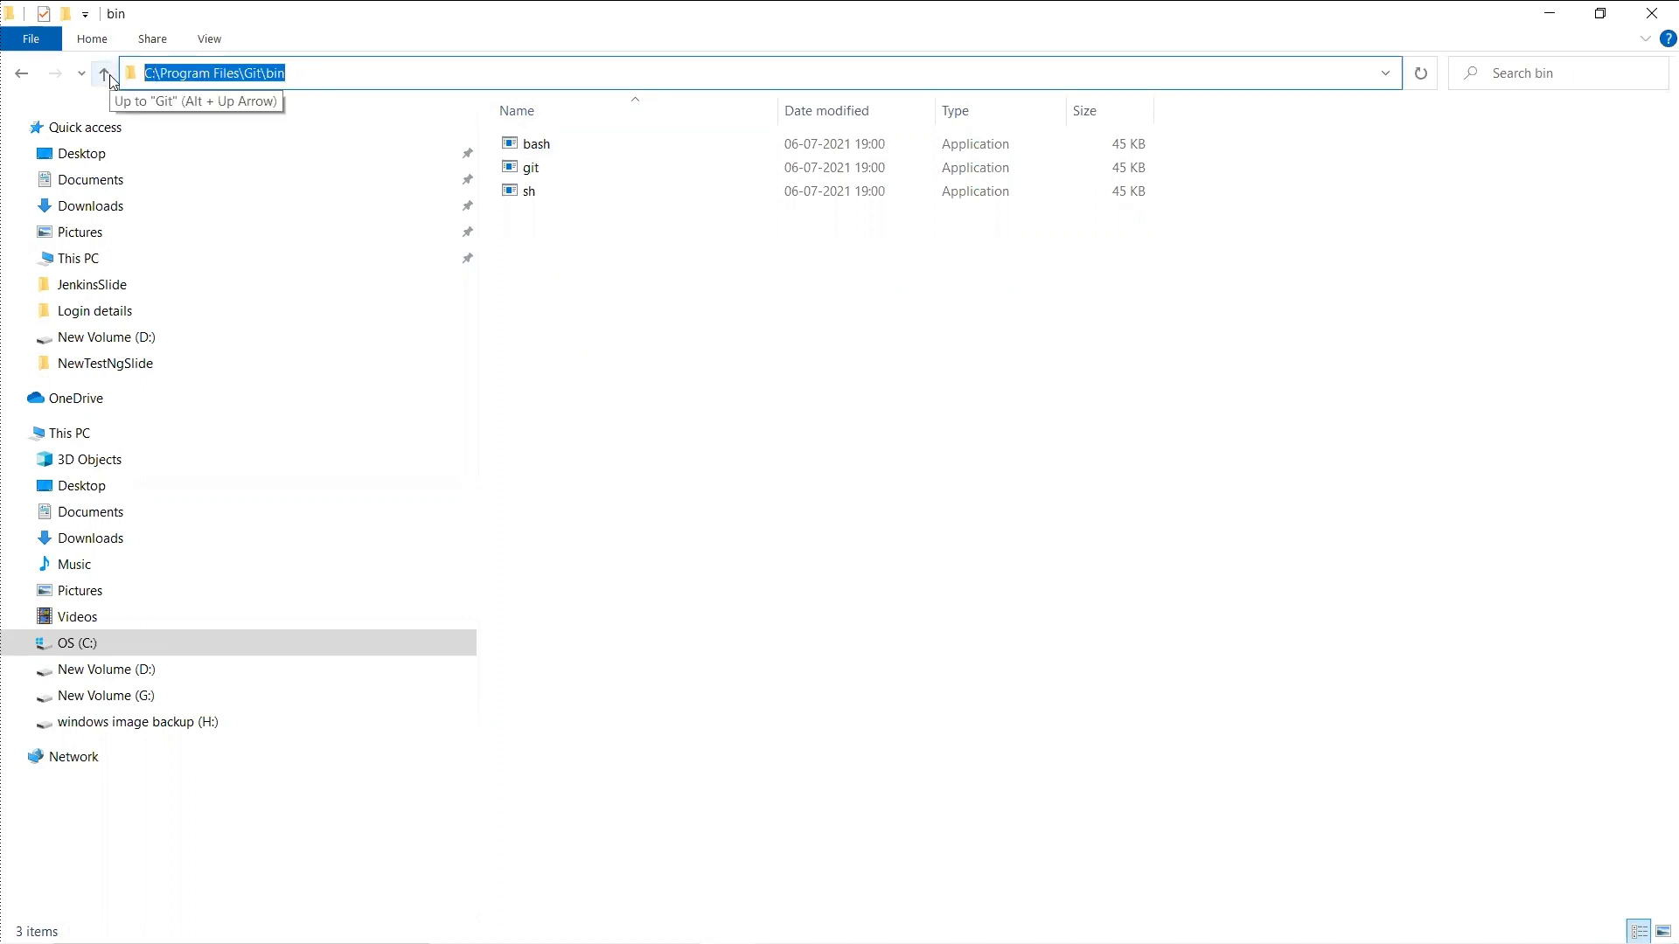
Step: Switch back to Jenkins in the browser and open Global Tool Configuration from the Jenkins management page
key(alt+Tab)
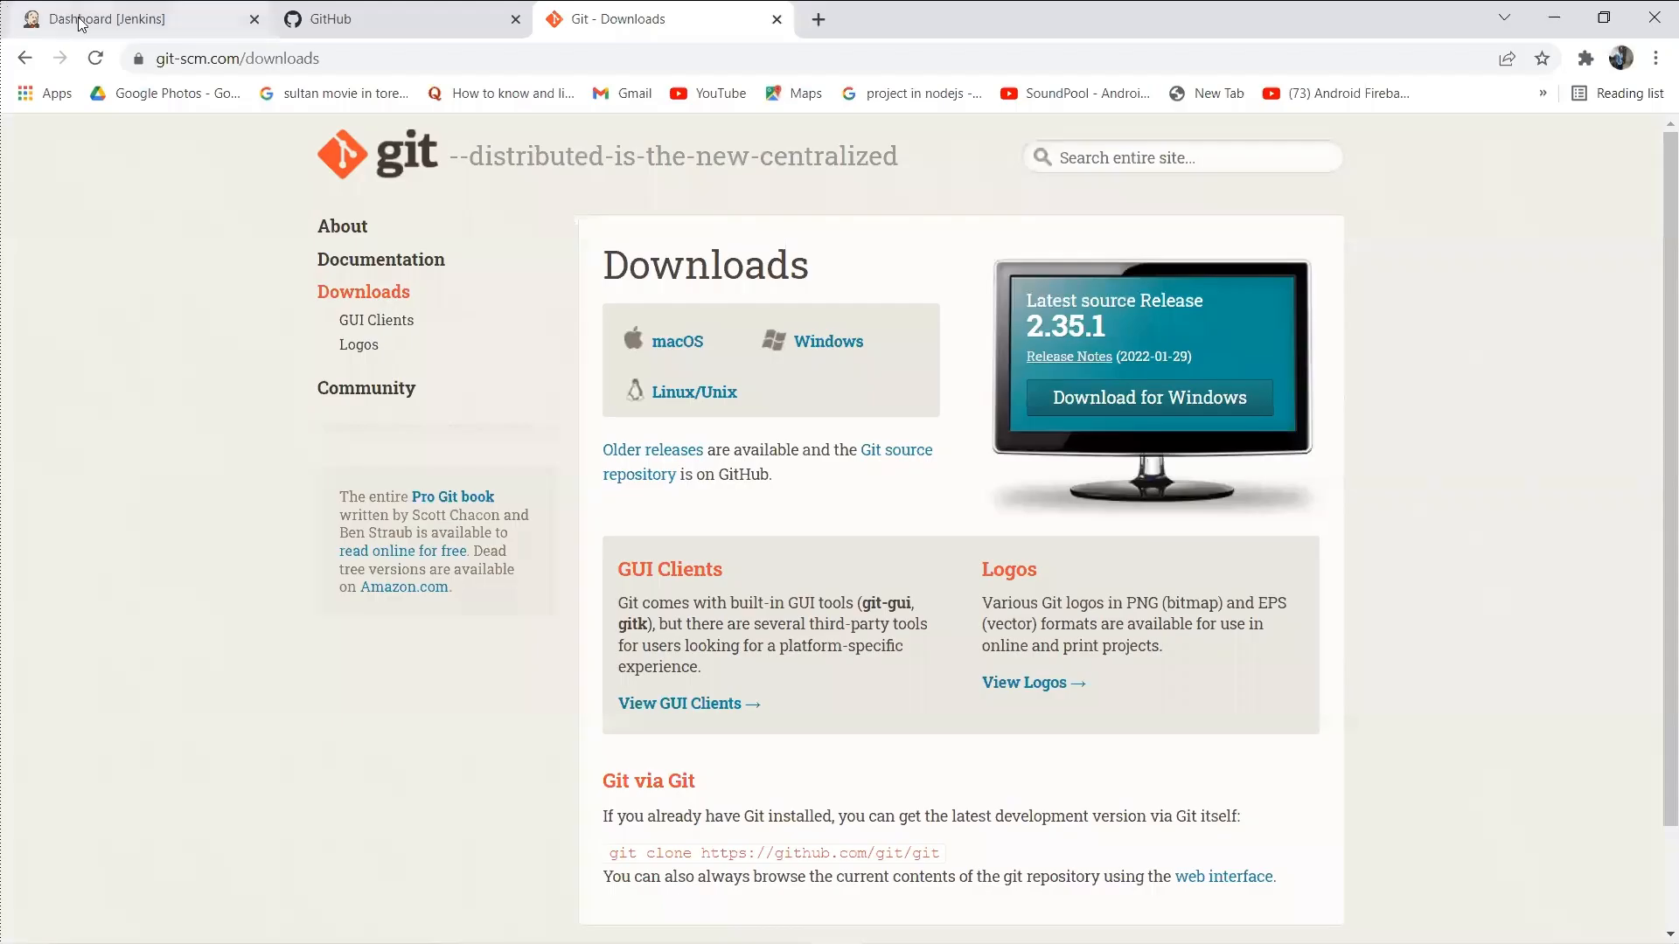
click(80, 22)
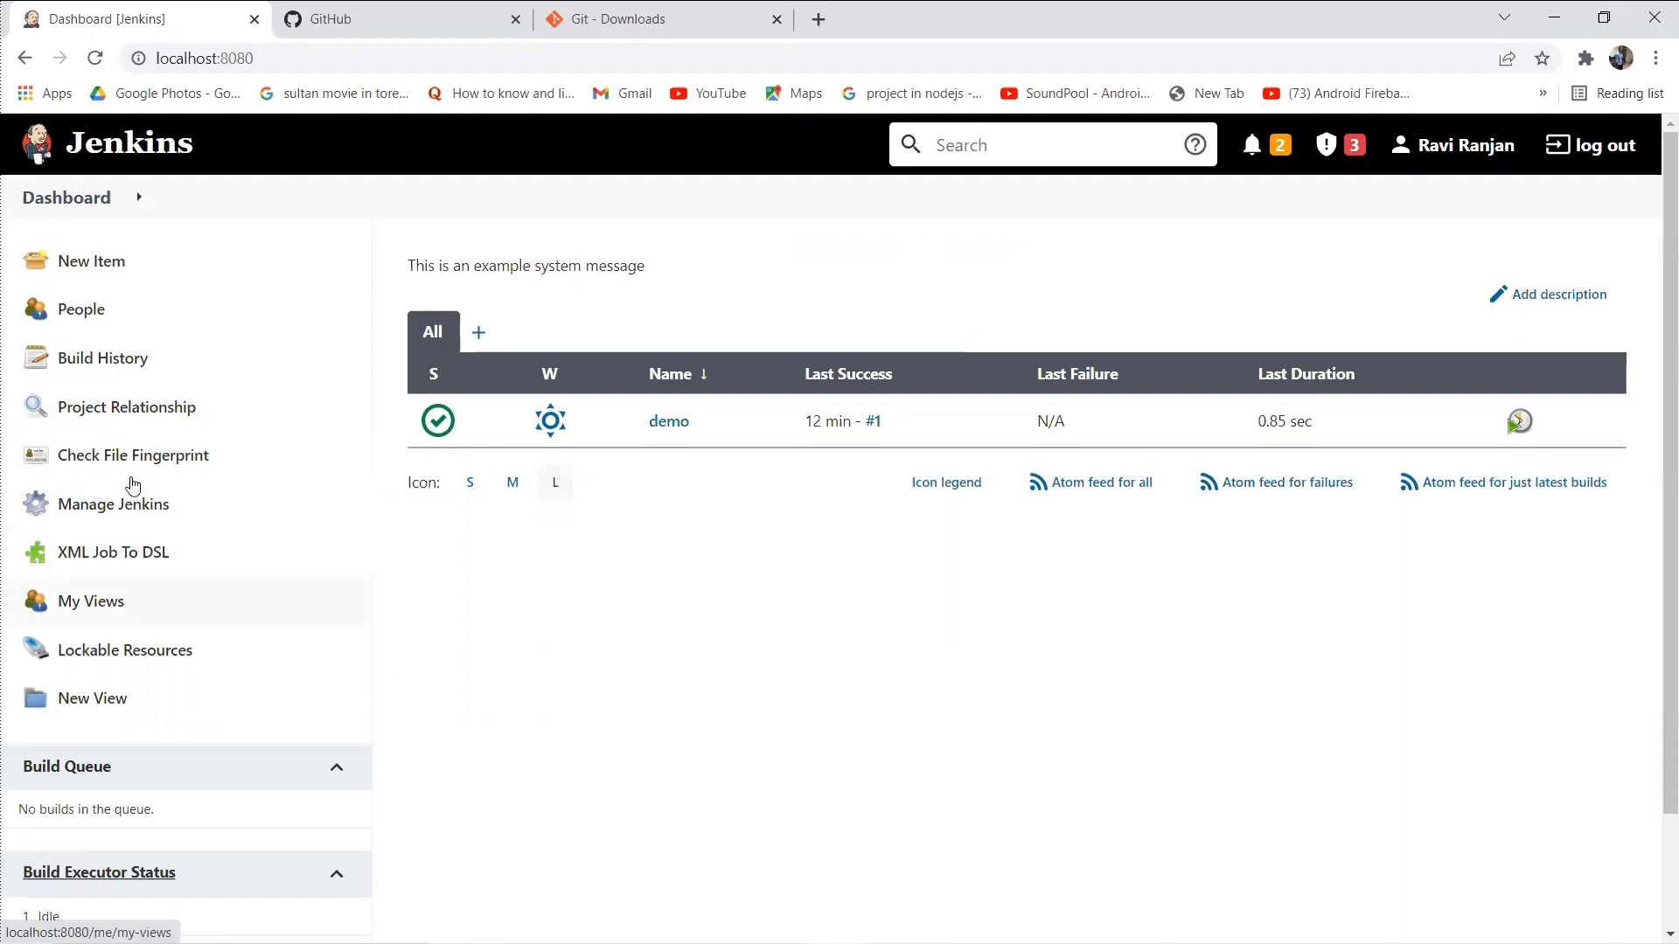
click(63, 201)
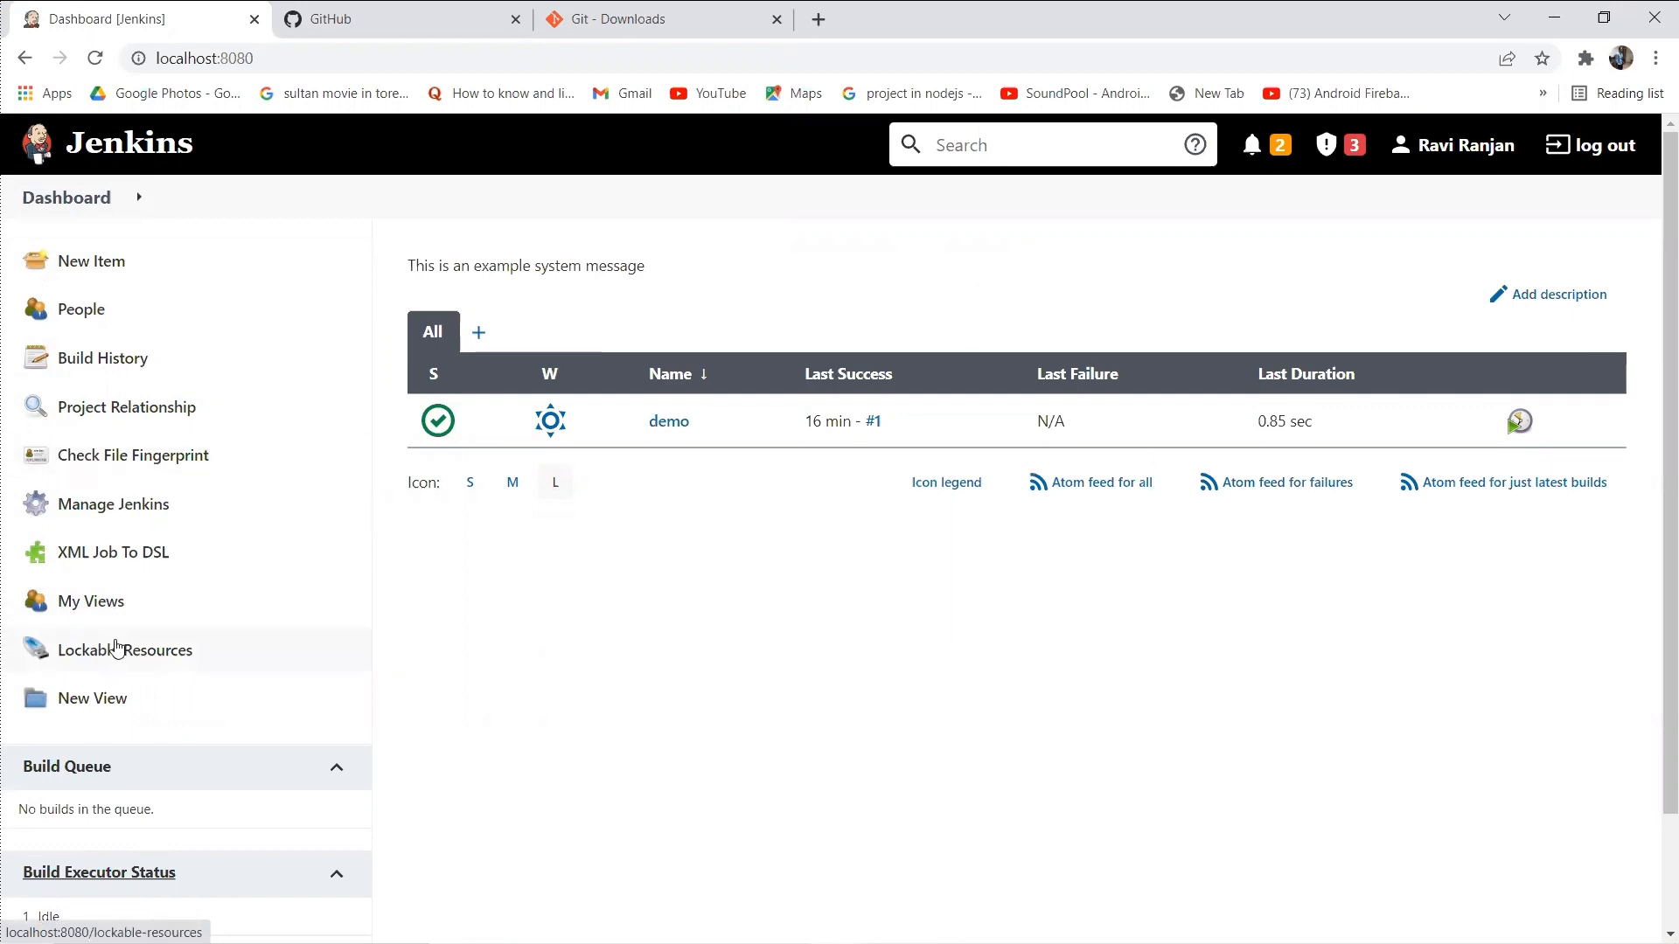
scroll(117, 645, down, 1)
click(163, 469)
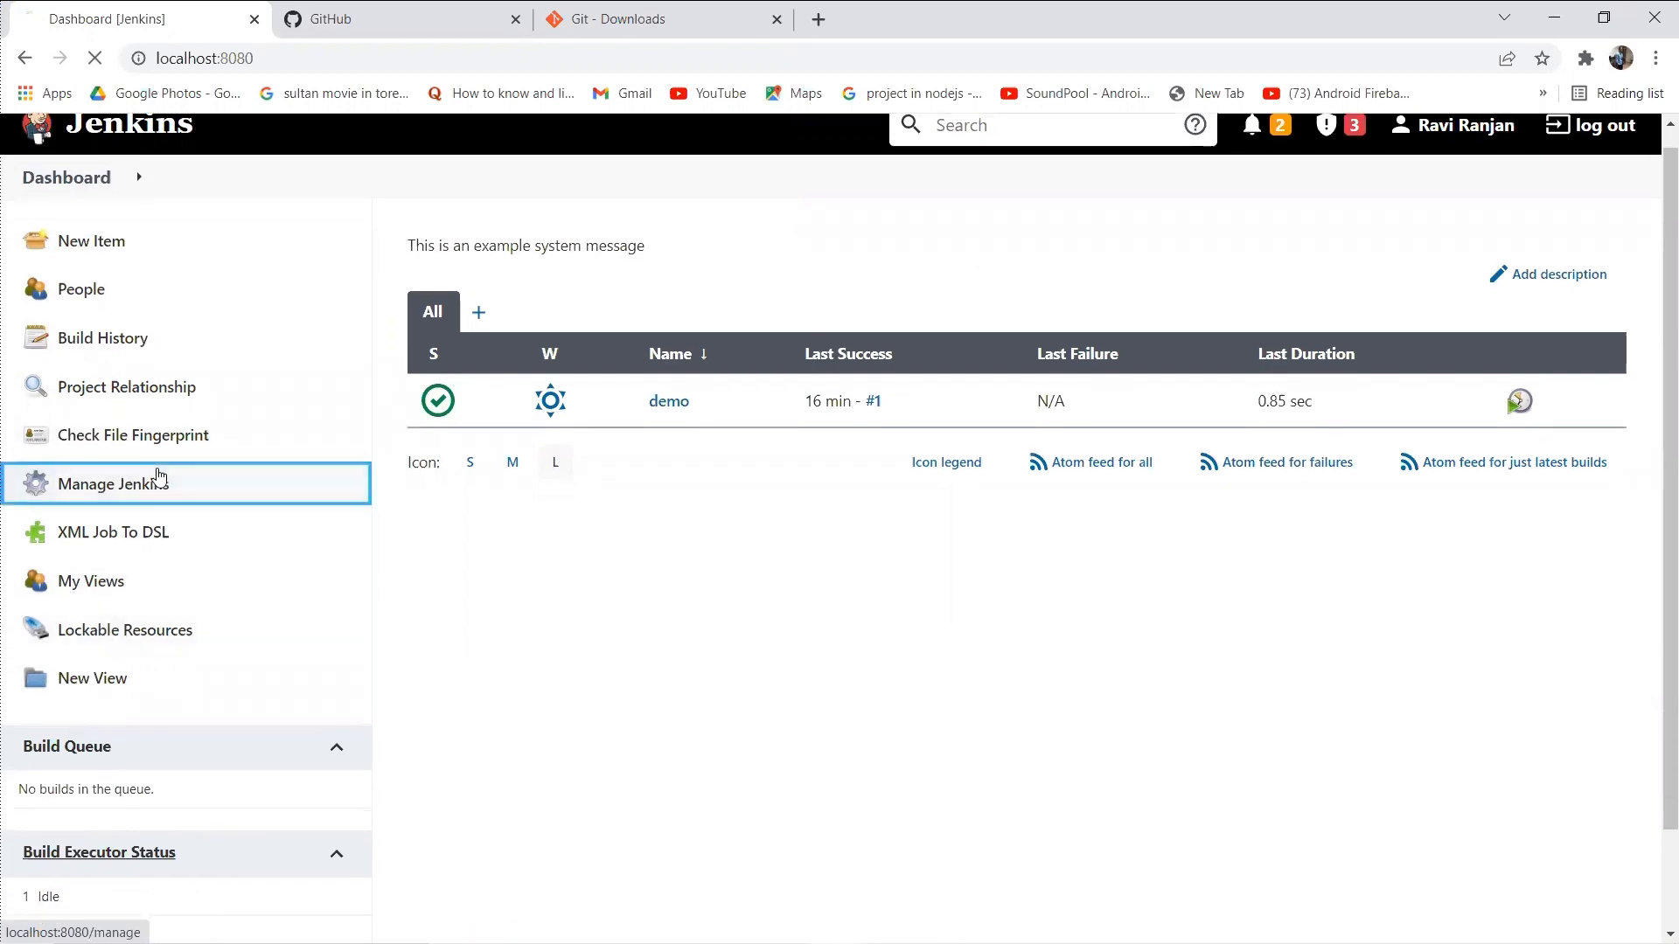
scroll(949, 645, down, 14)
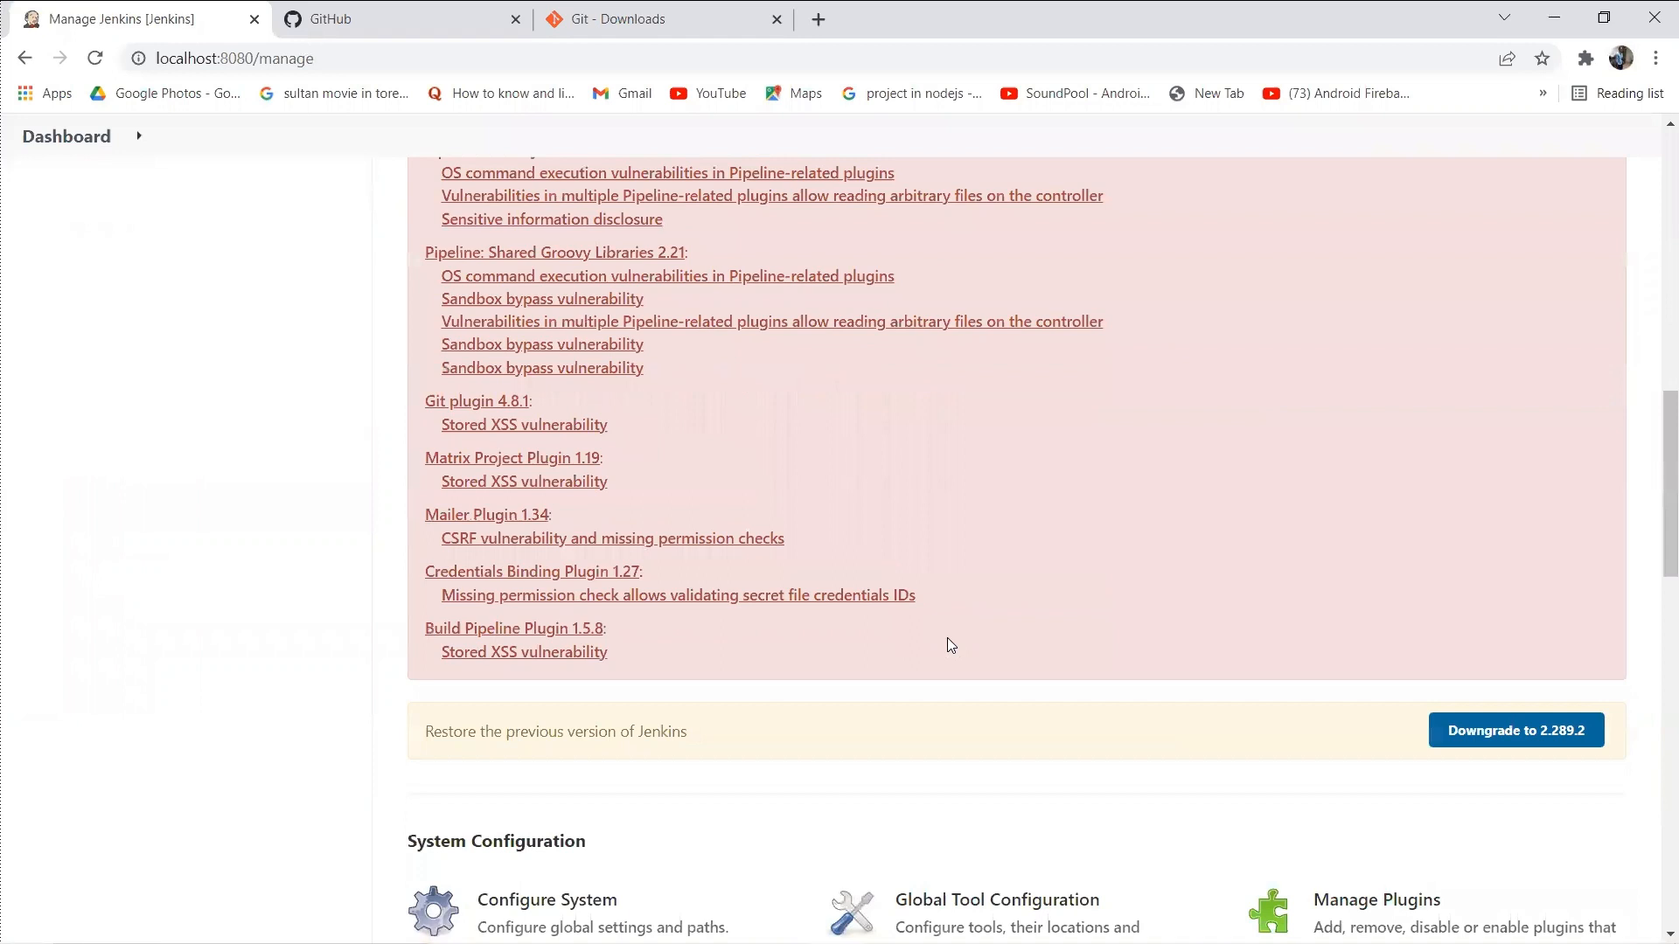
click(973, 550)
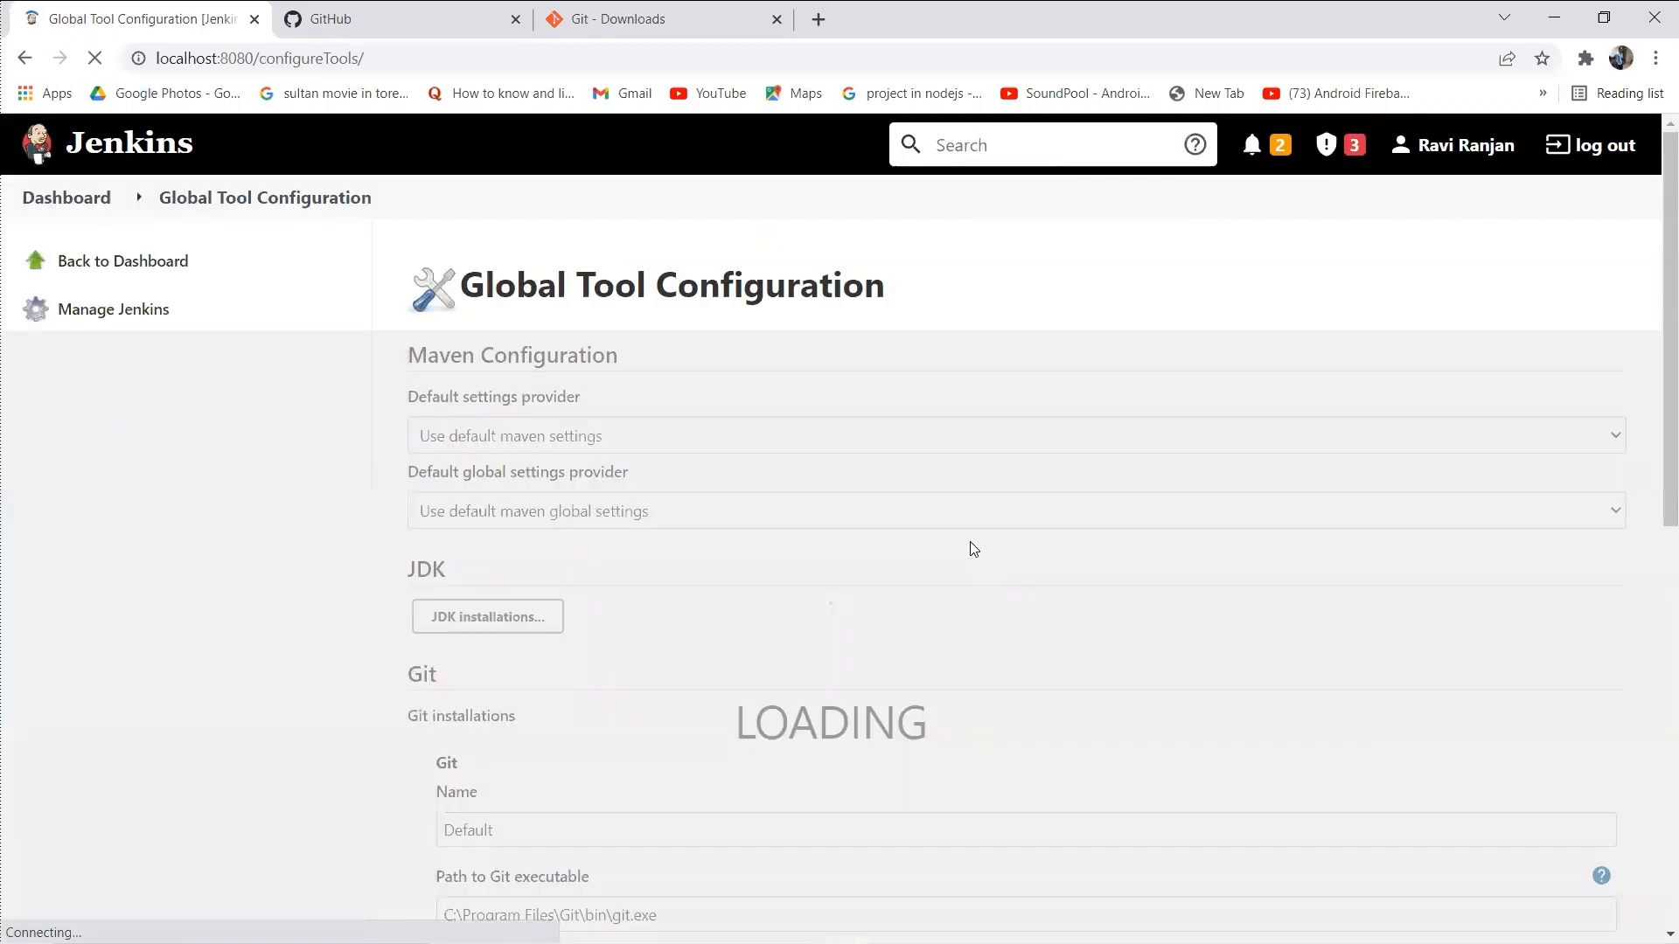
Step: Check that the Git executable path is C:\Program Files\Git\bin\git.exe, then save the tool configuration and return to the dashboard
scroll(784, 587, down, 2)
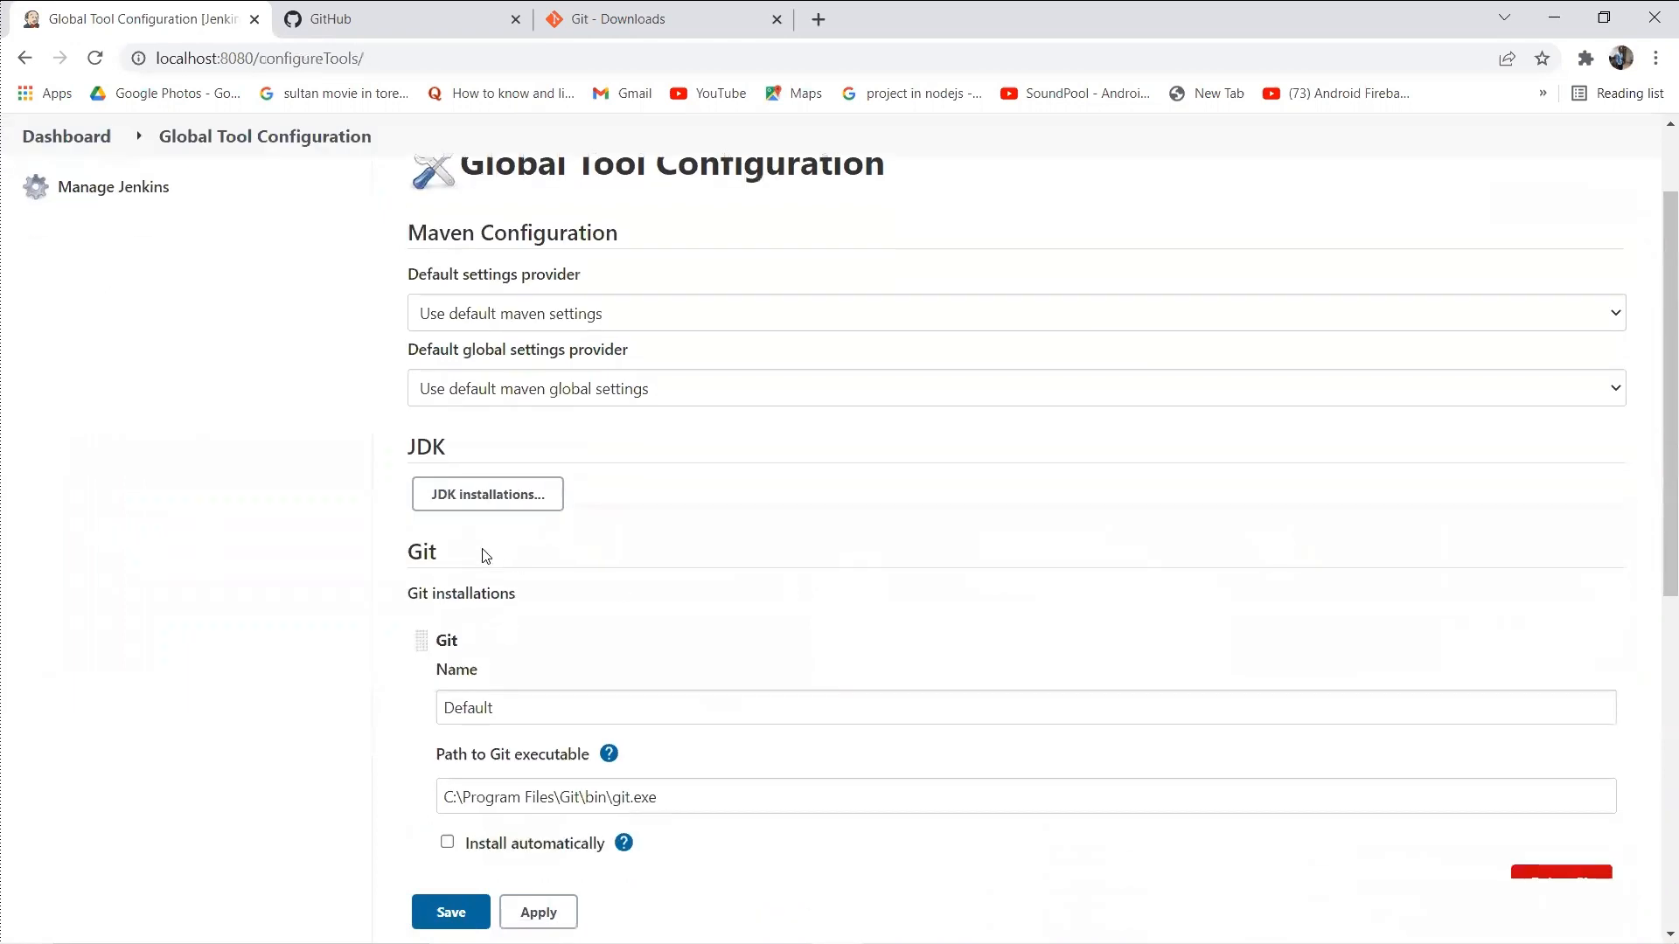
scroll(454, 569, down, 3)
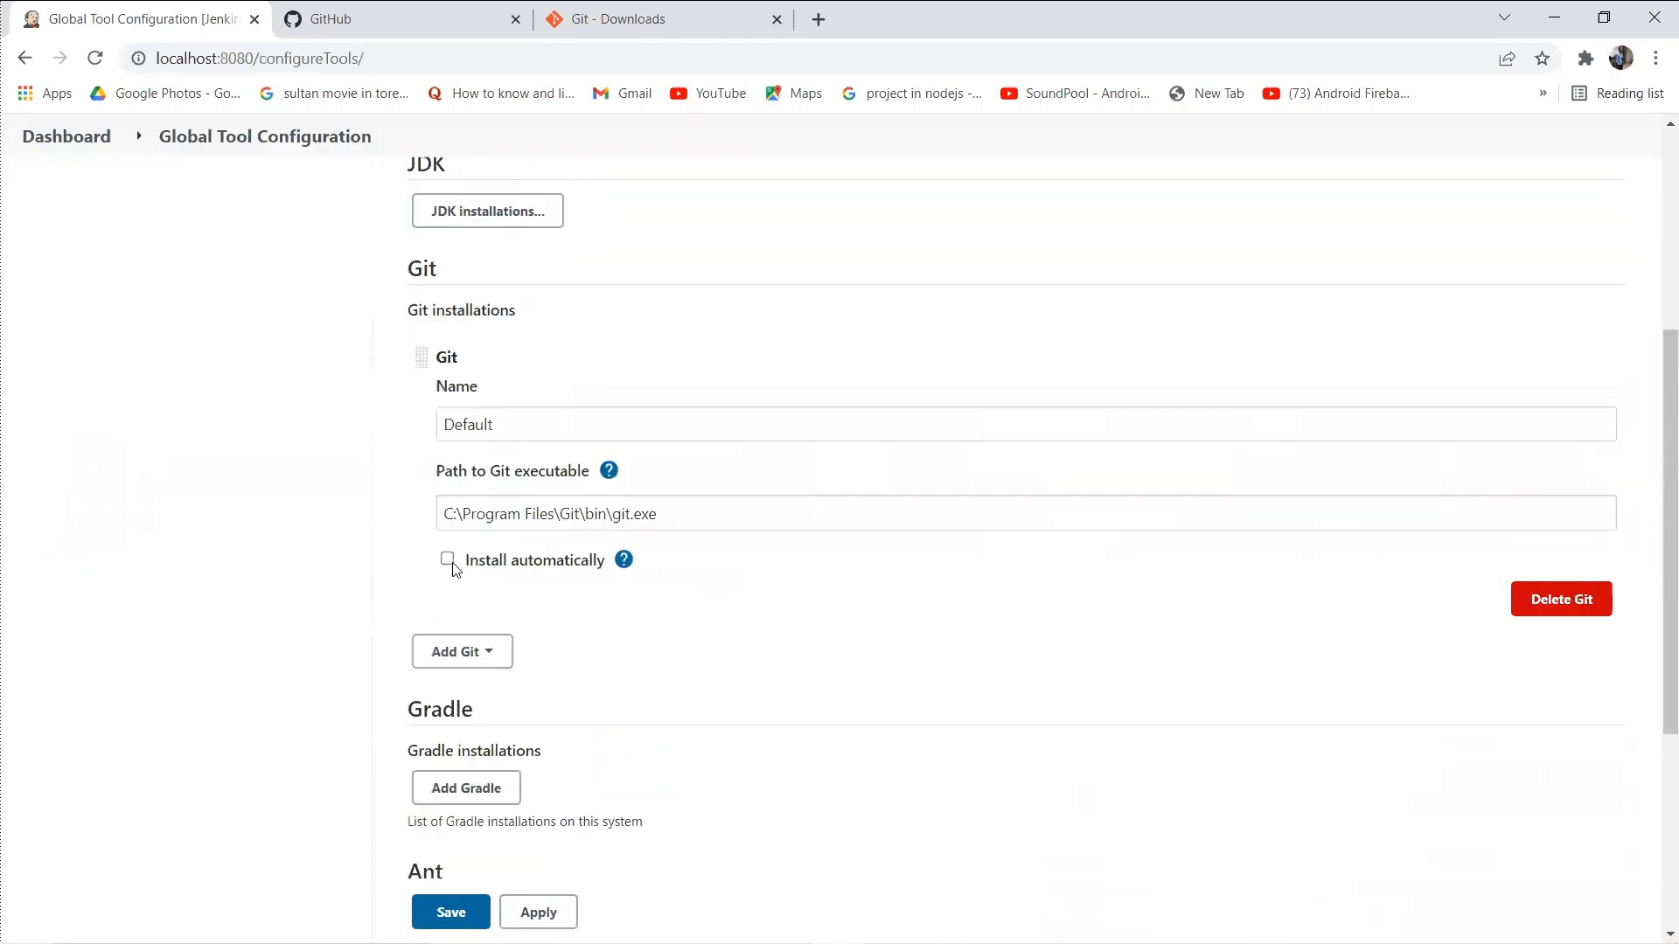
click(607, 517)
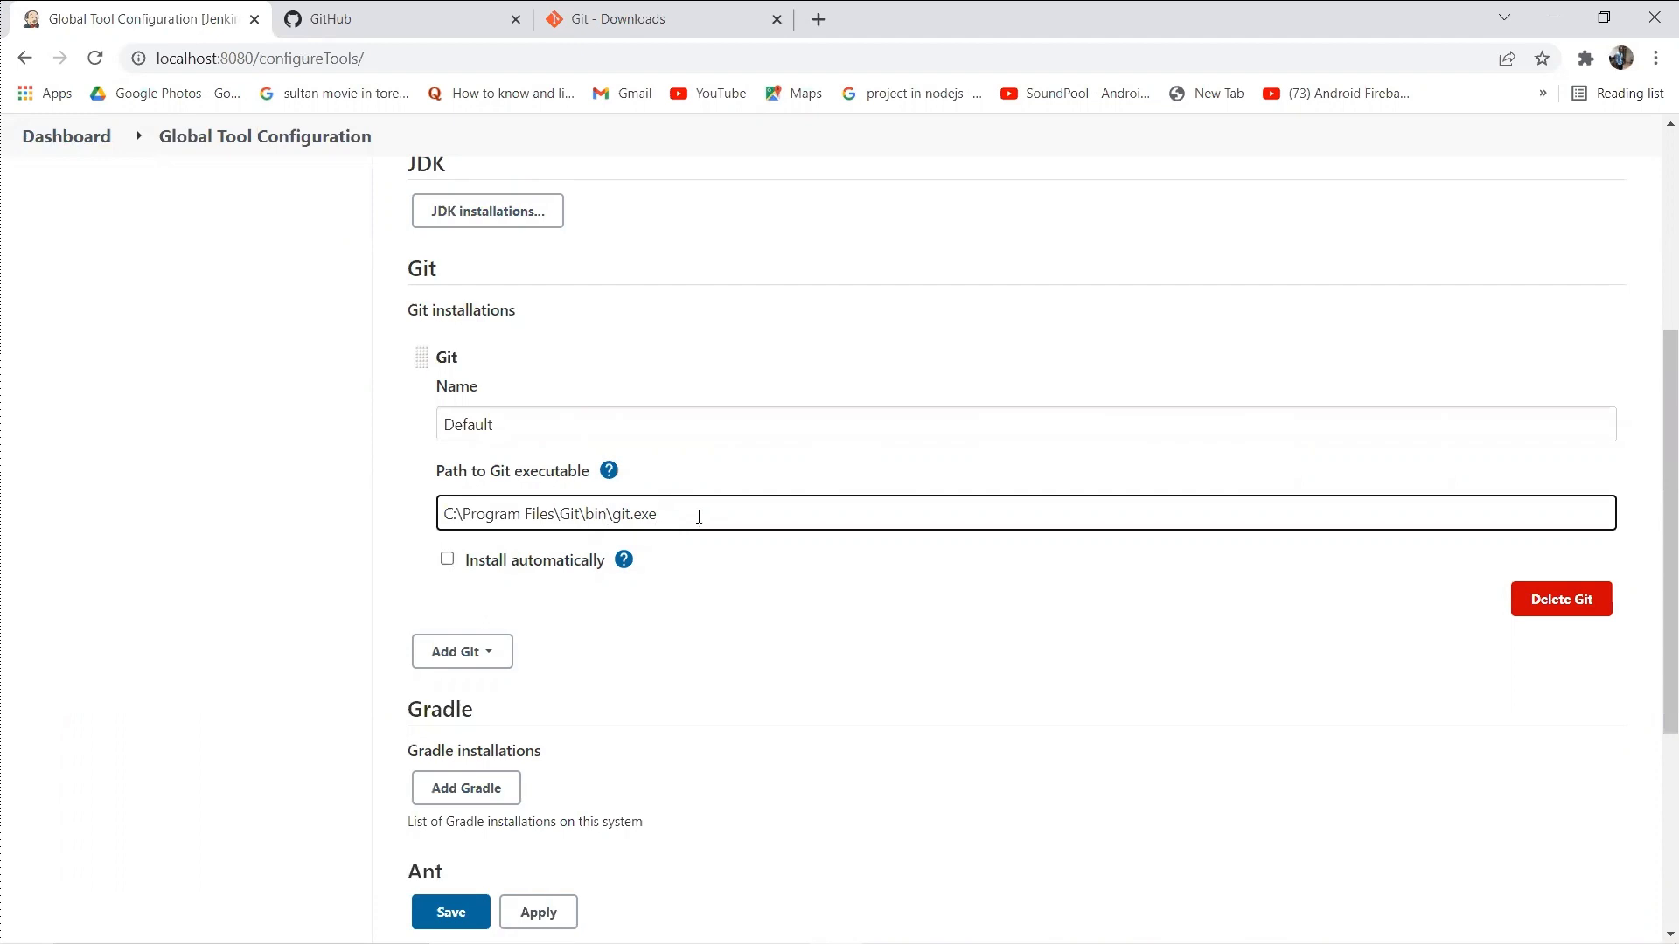
click(537, 912)
click(450, 912)
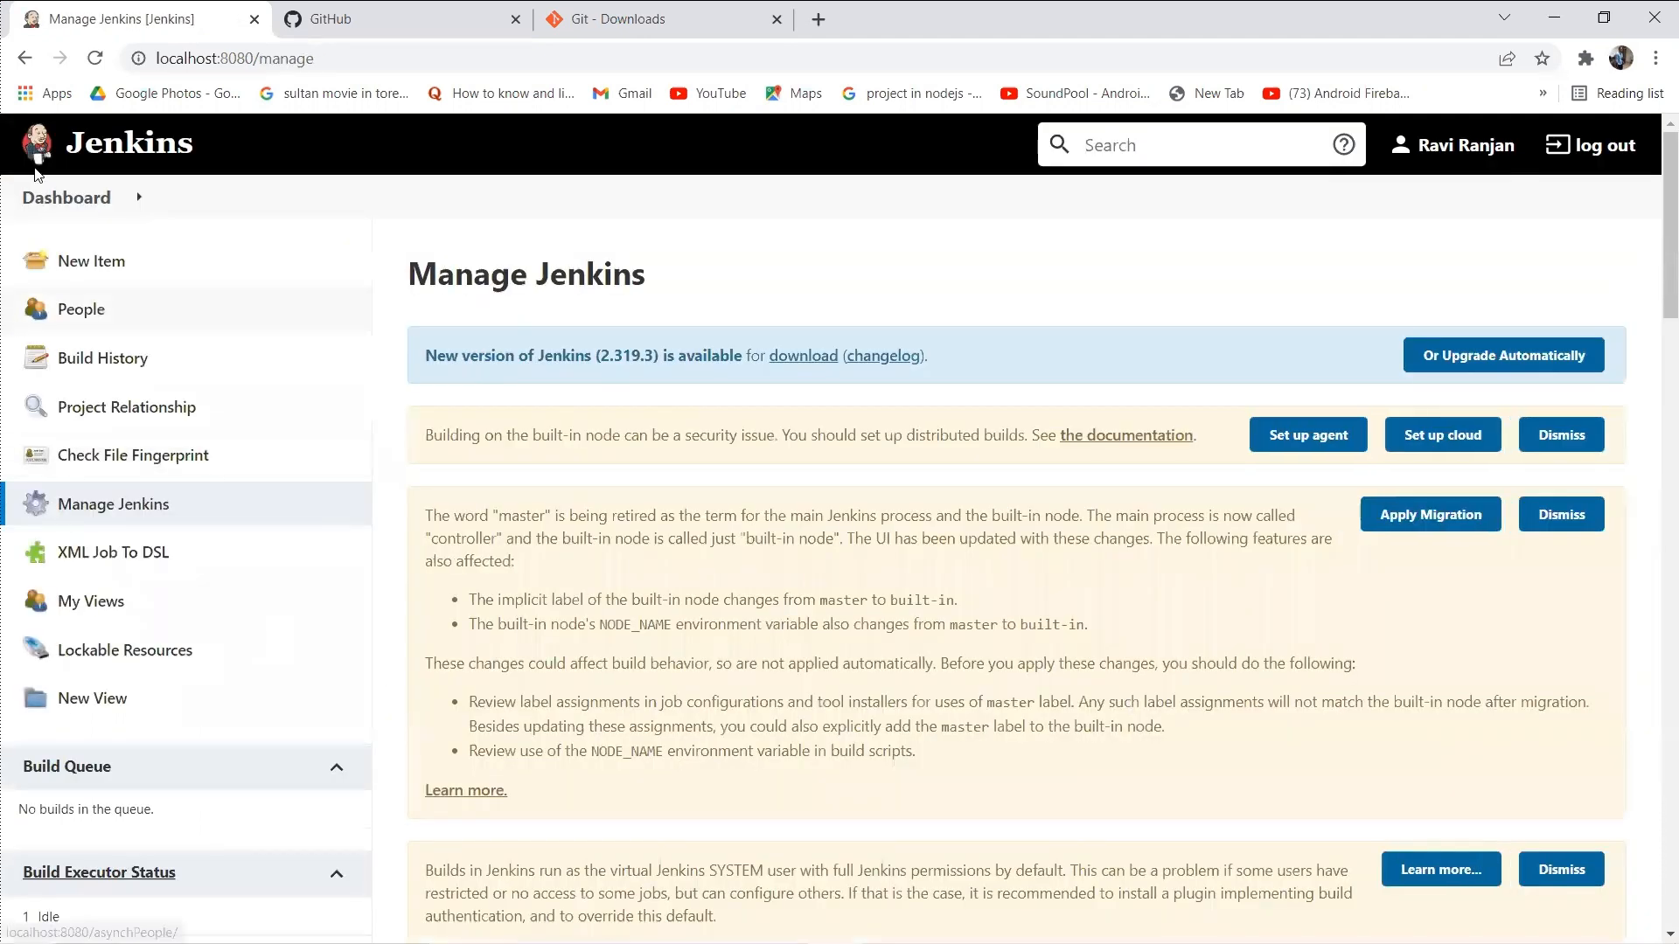
click(43, 201)
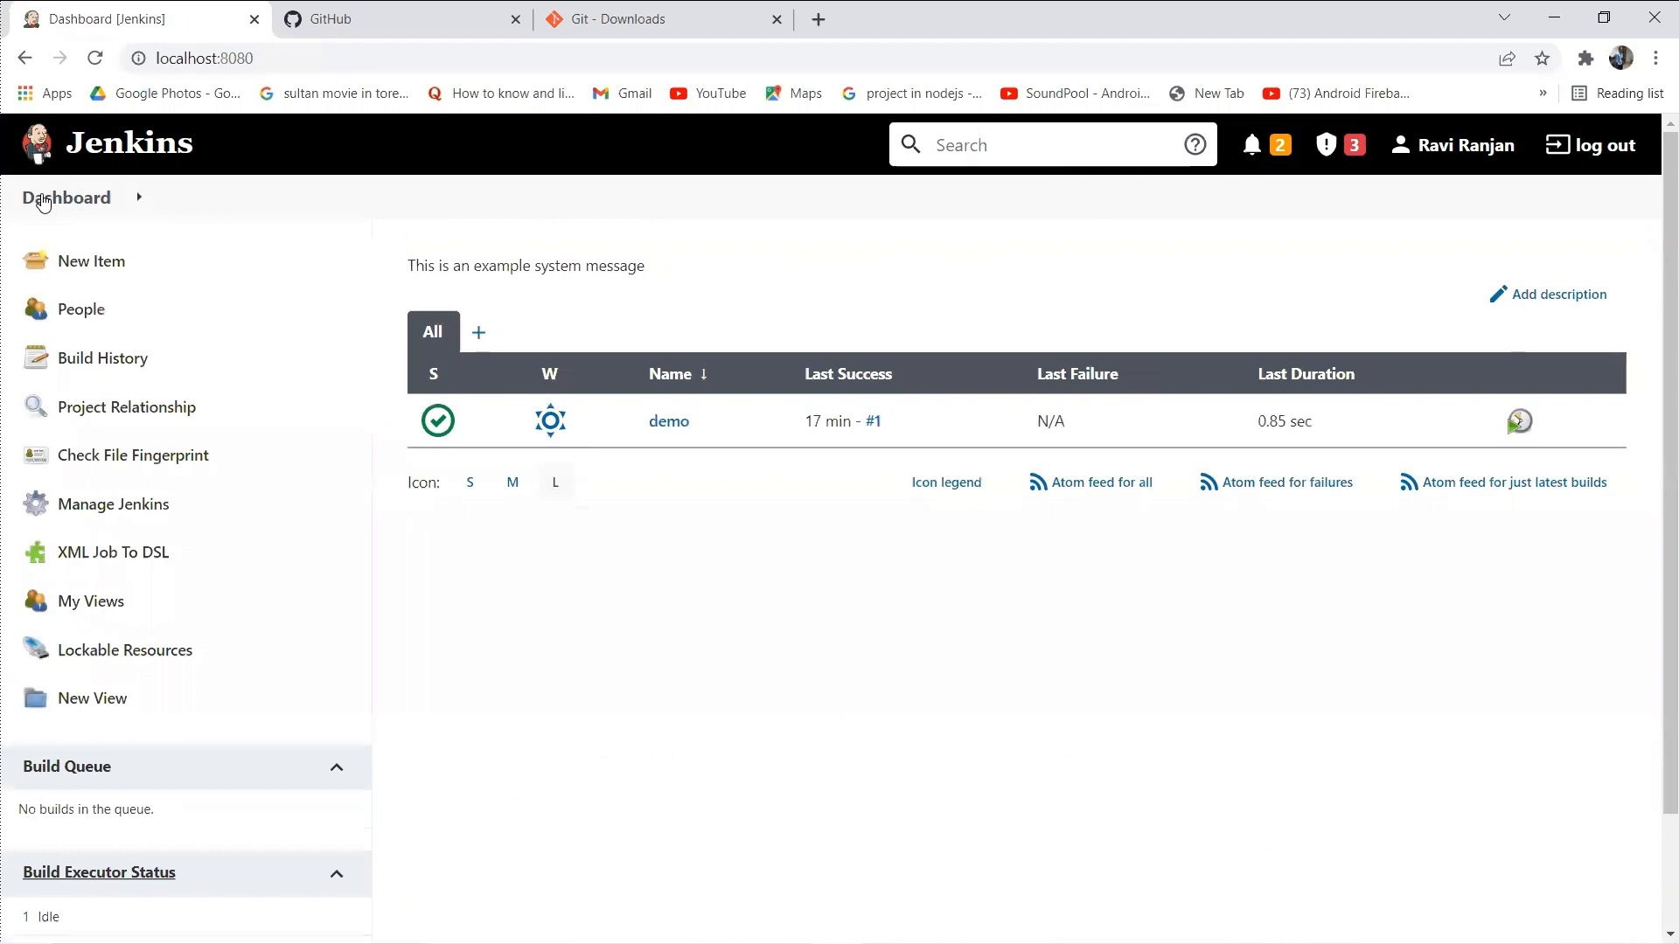
Step: Create a new public GitHub repository named "demotest" without a README, .gitignore or license
click(389, 12)
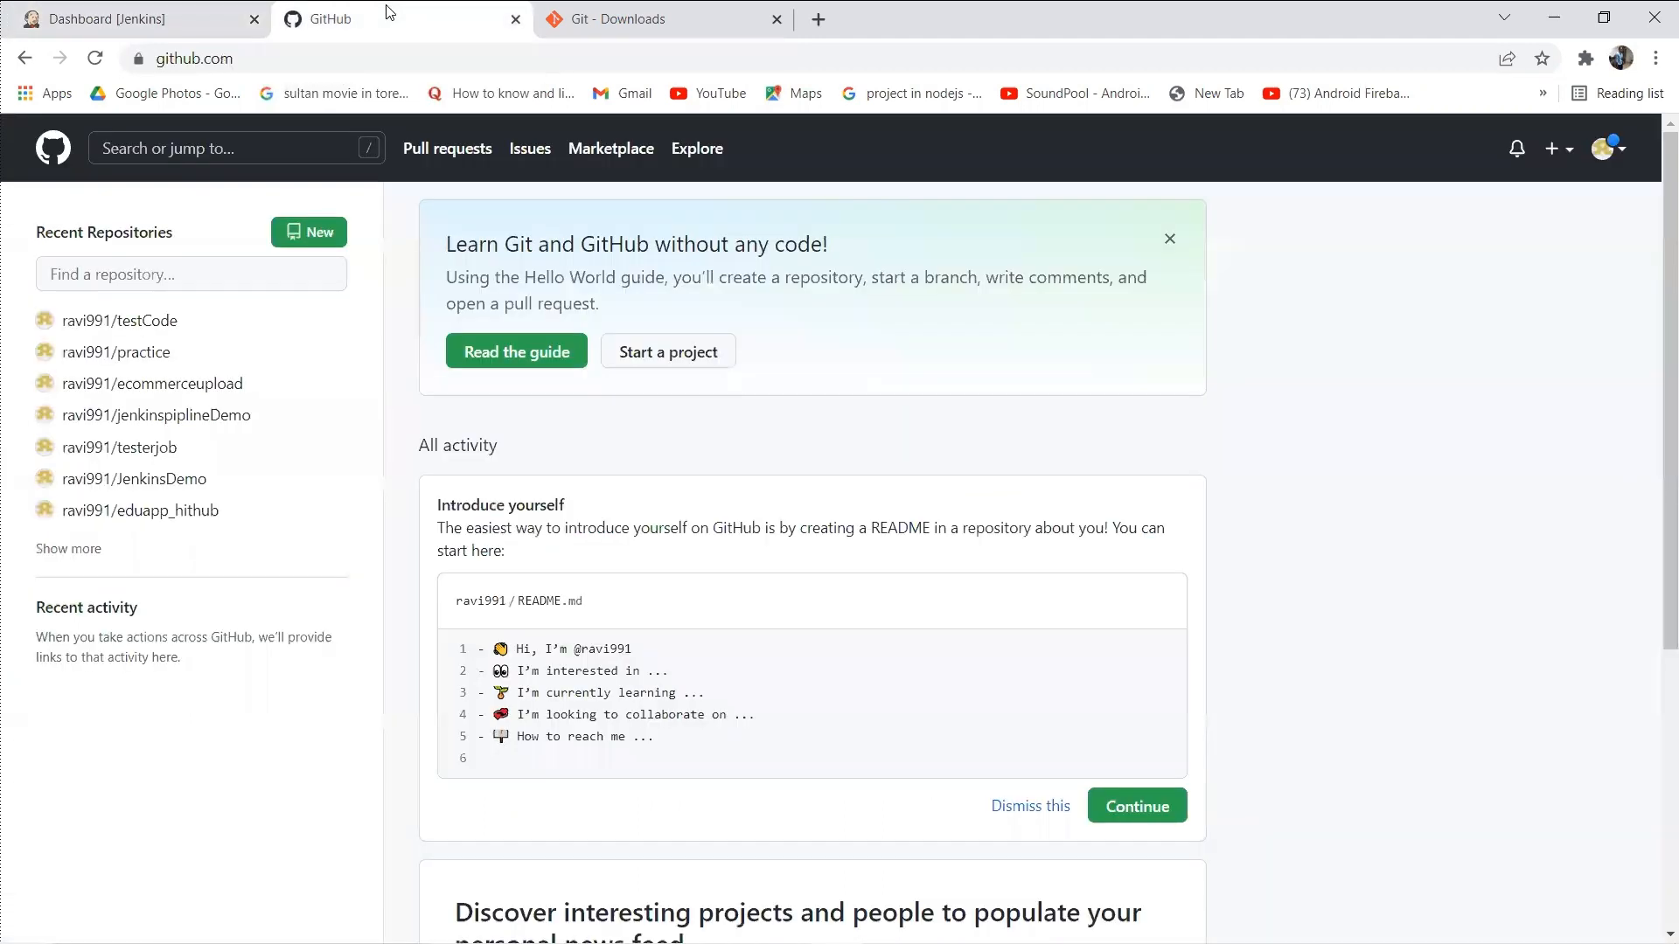
click(309, 233)
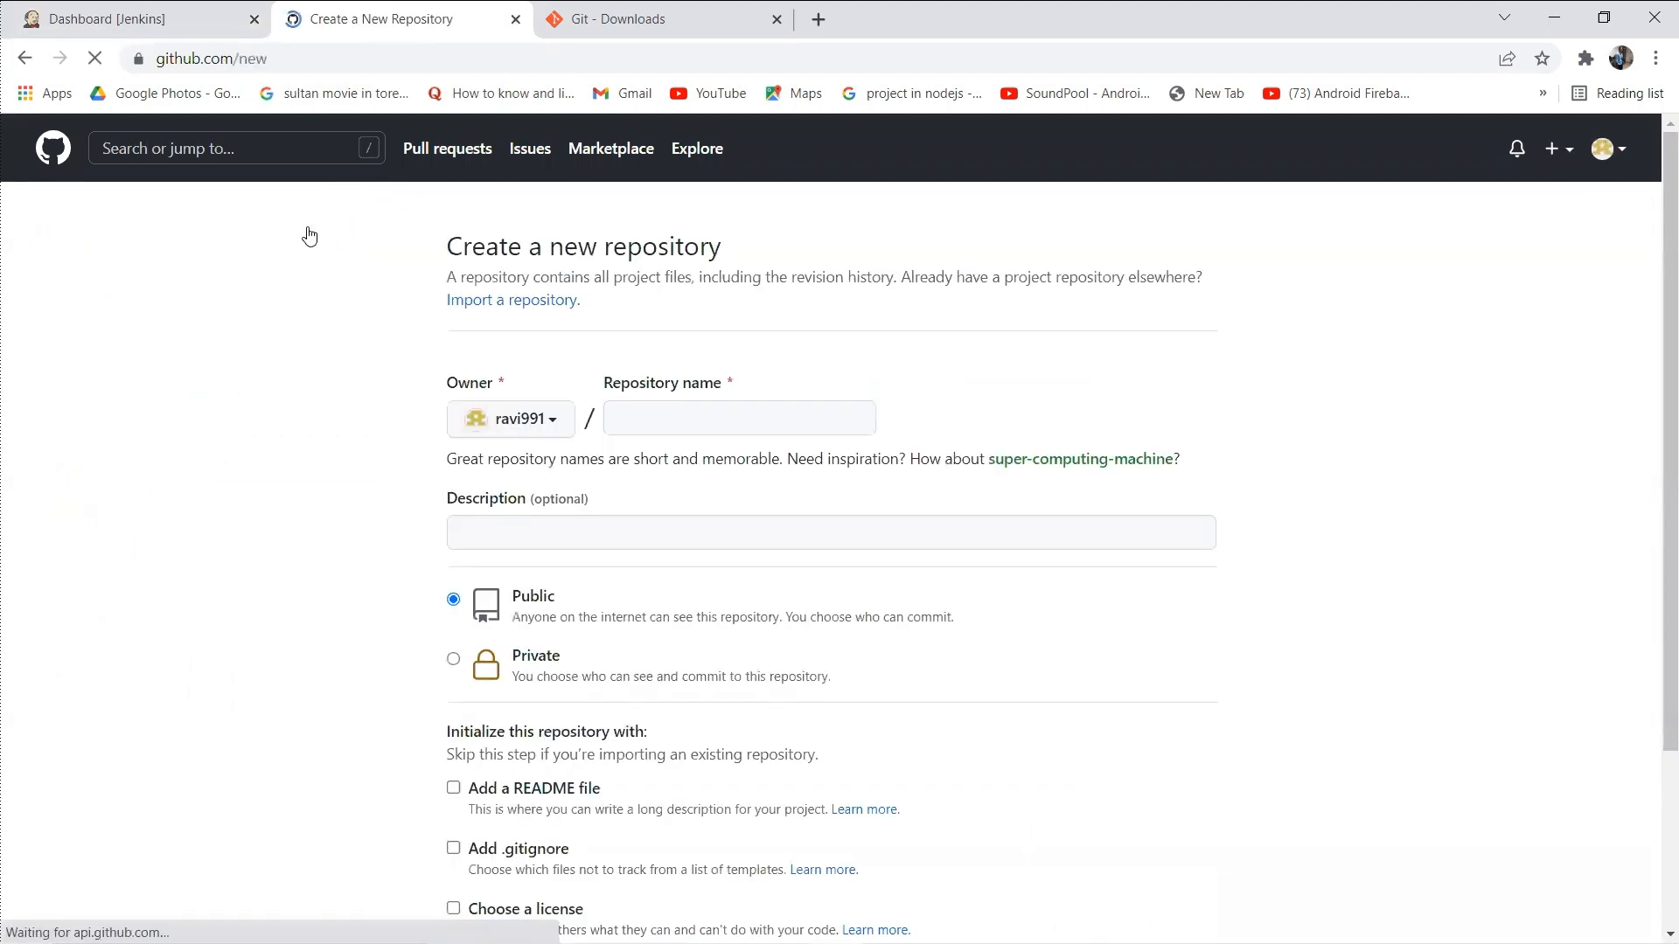
click(651, 409)
text(de)
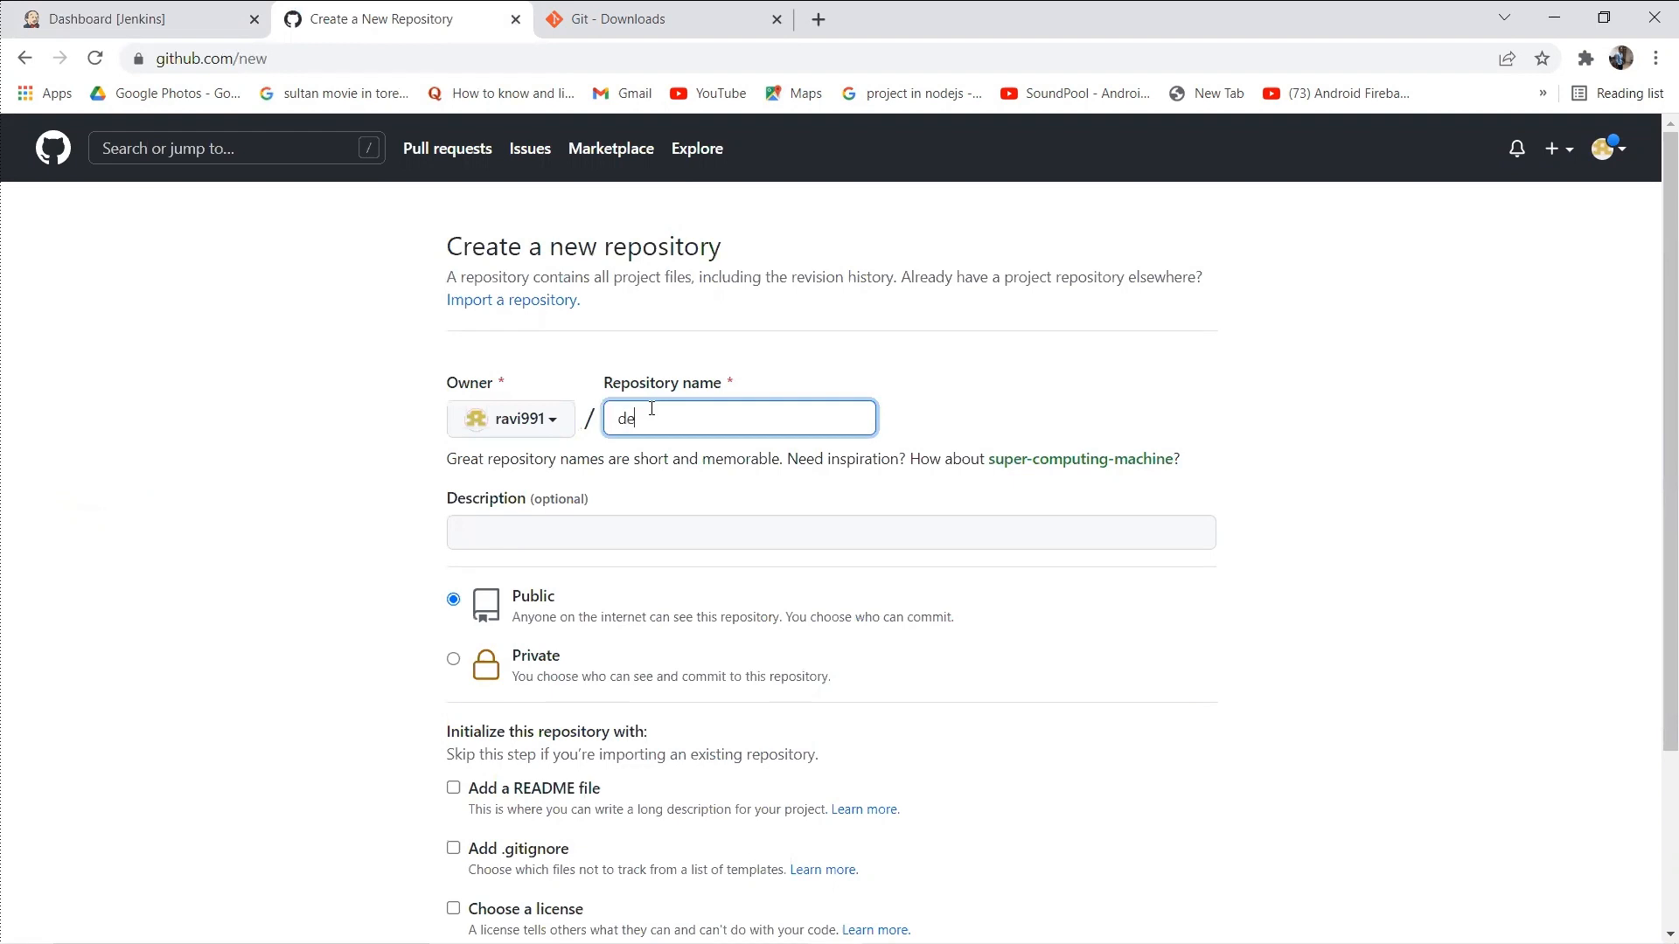
text(motest)
scroll(795, 784, down, 3)
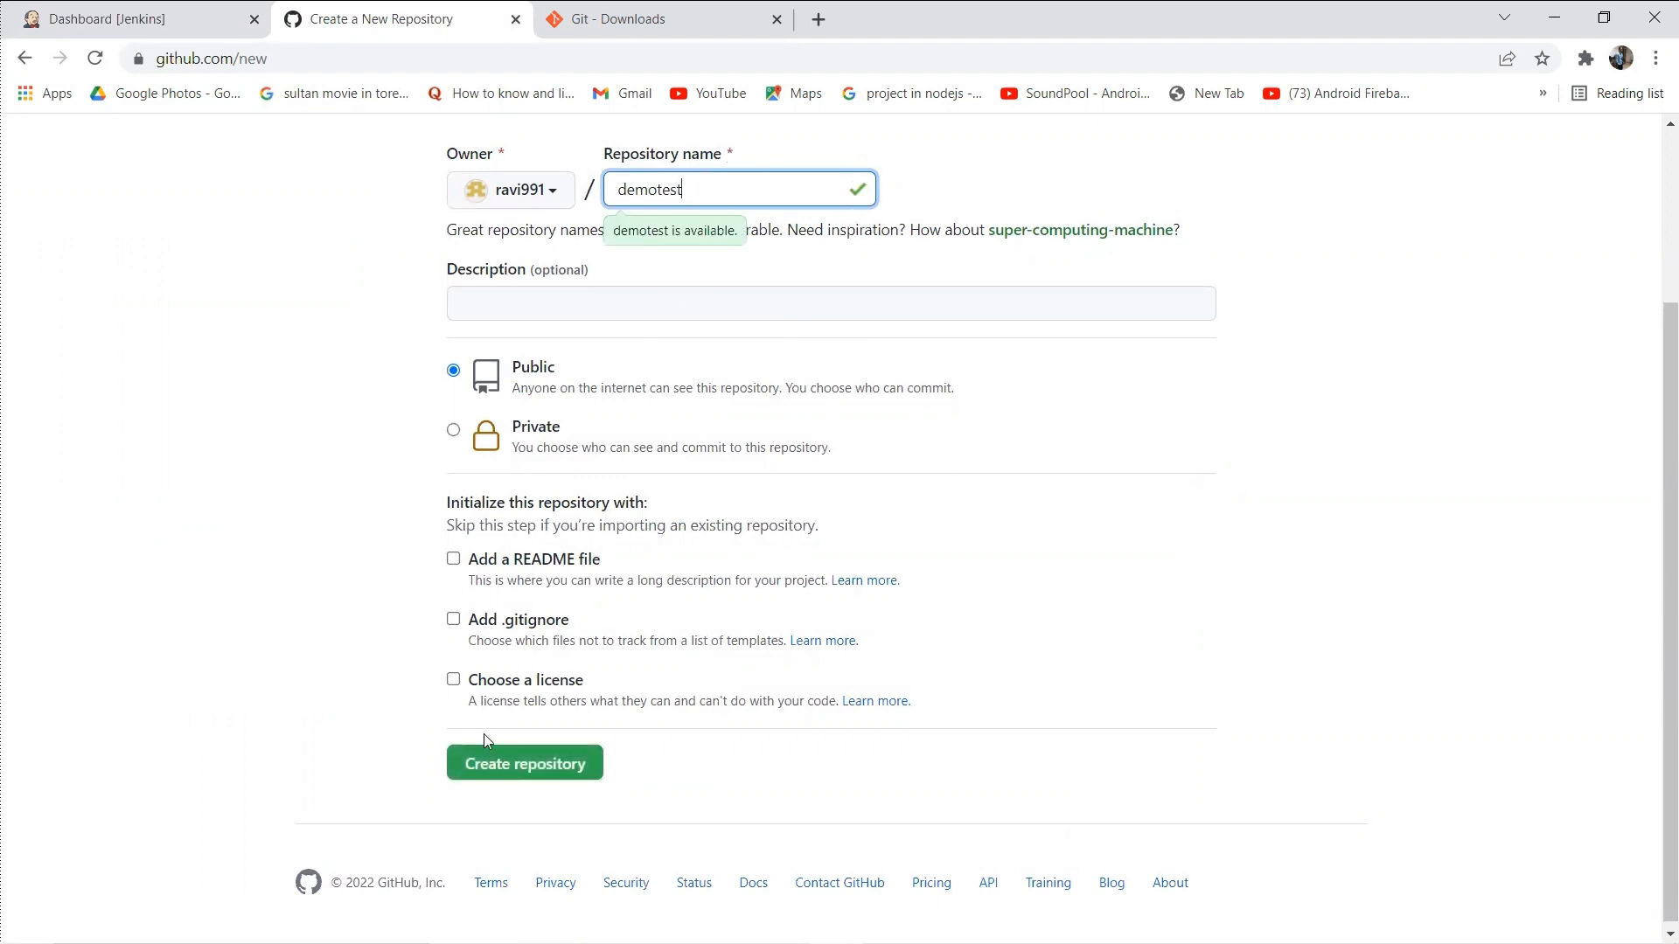
click(506, 768)
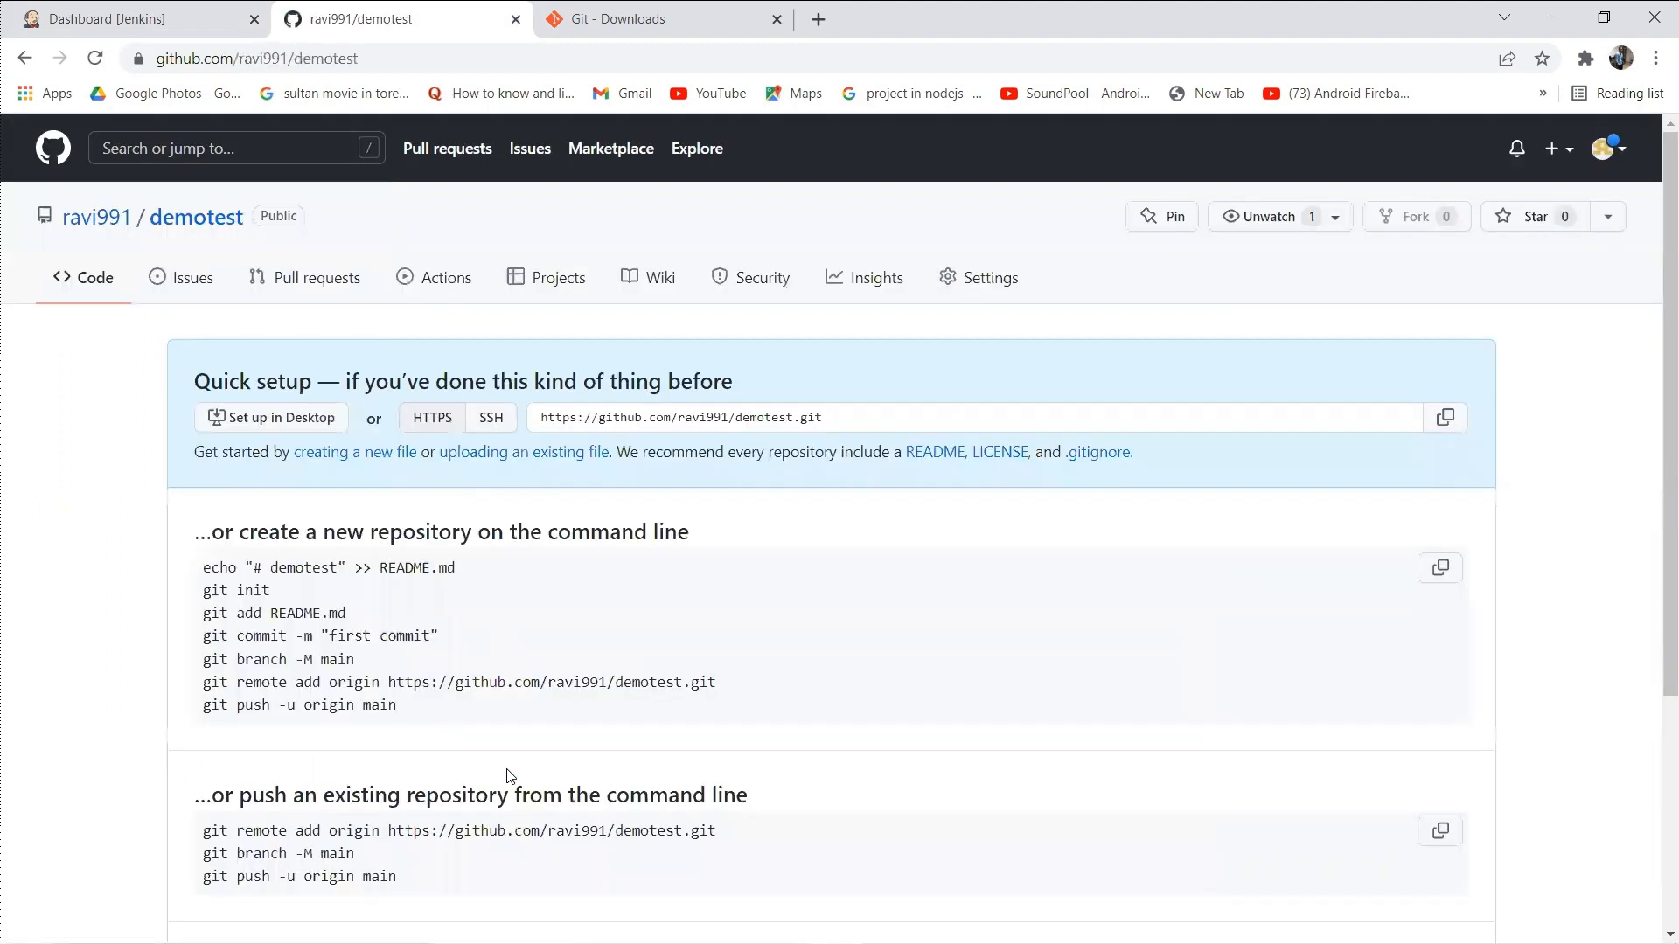
Step: Start uploading an existing file to the demotest repository and open the file chooser
scroll(509, 776, down, 1)
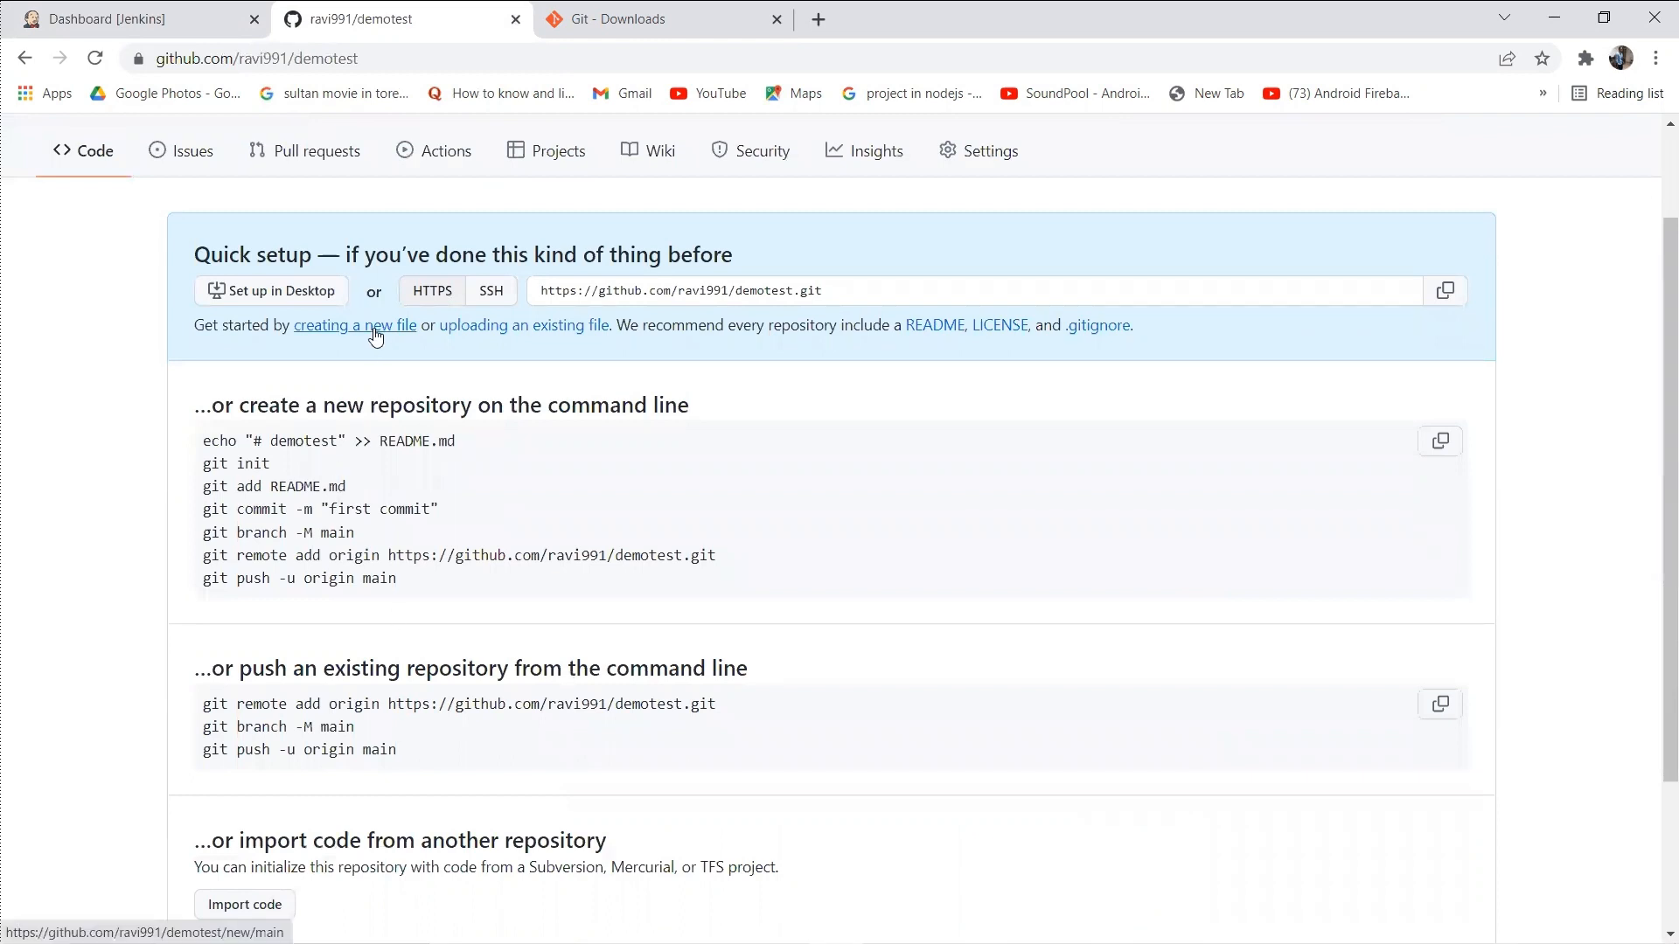
click(522, 337)
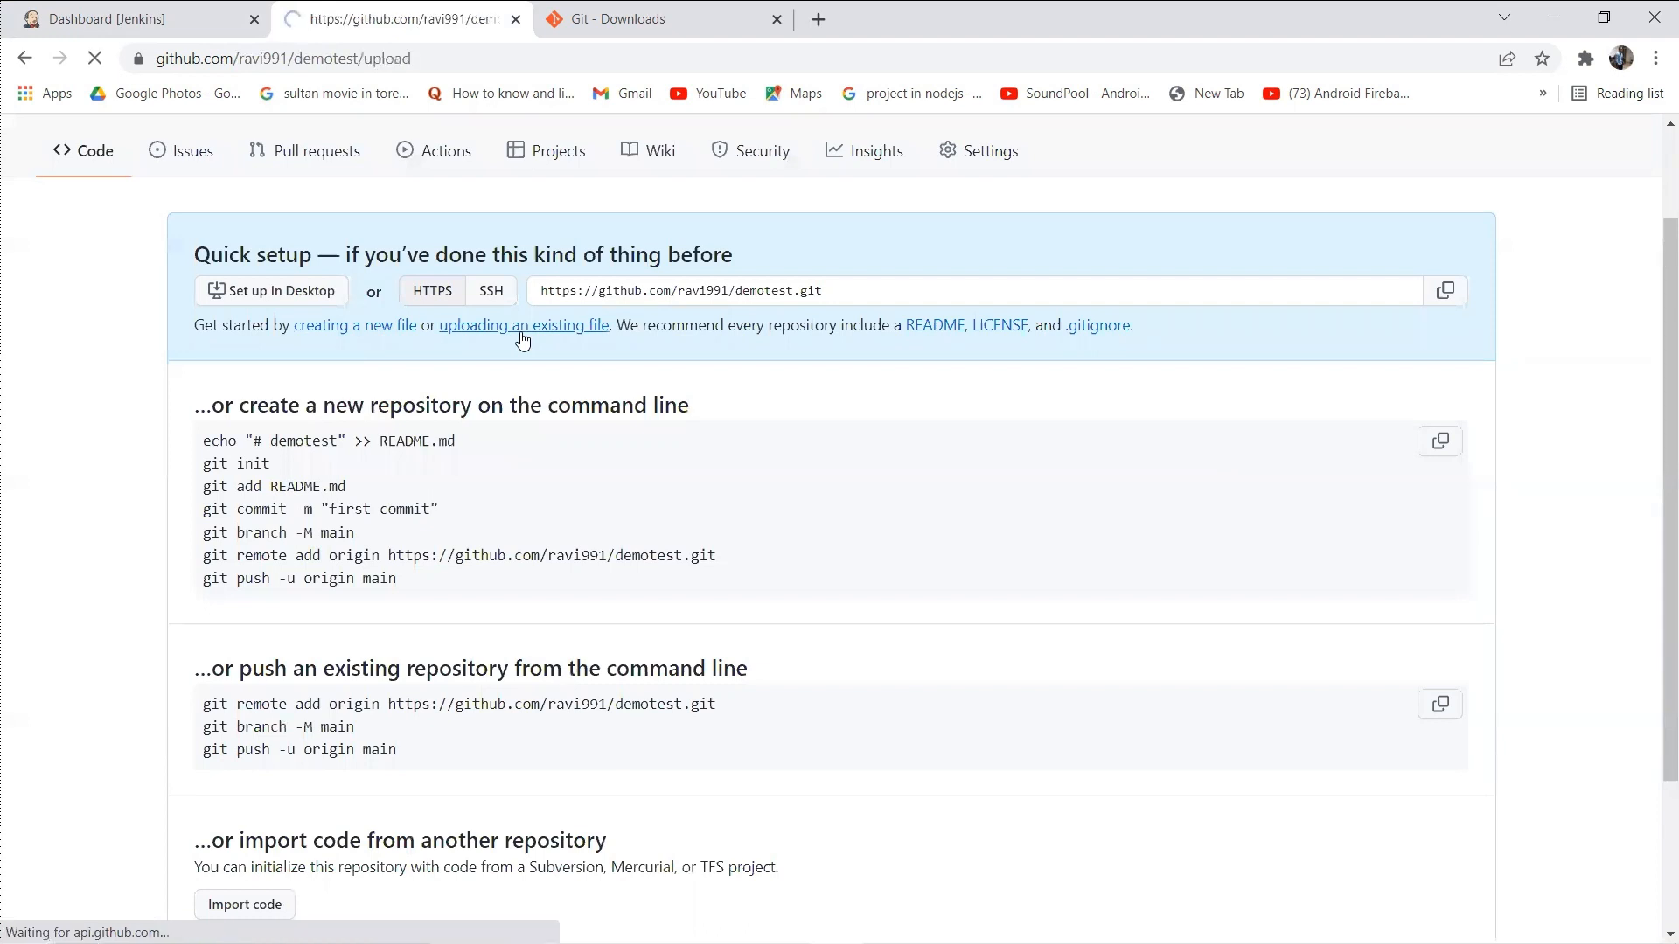
click(859, 578)
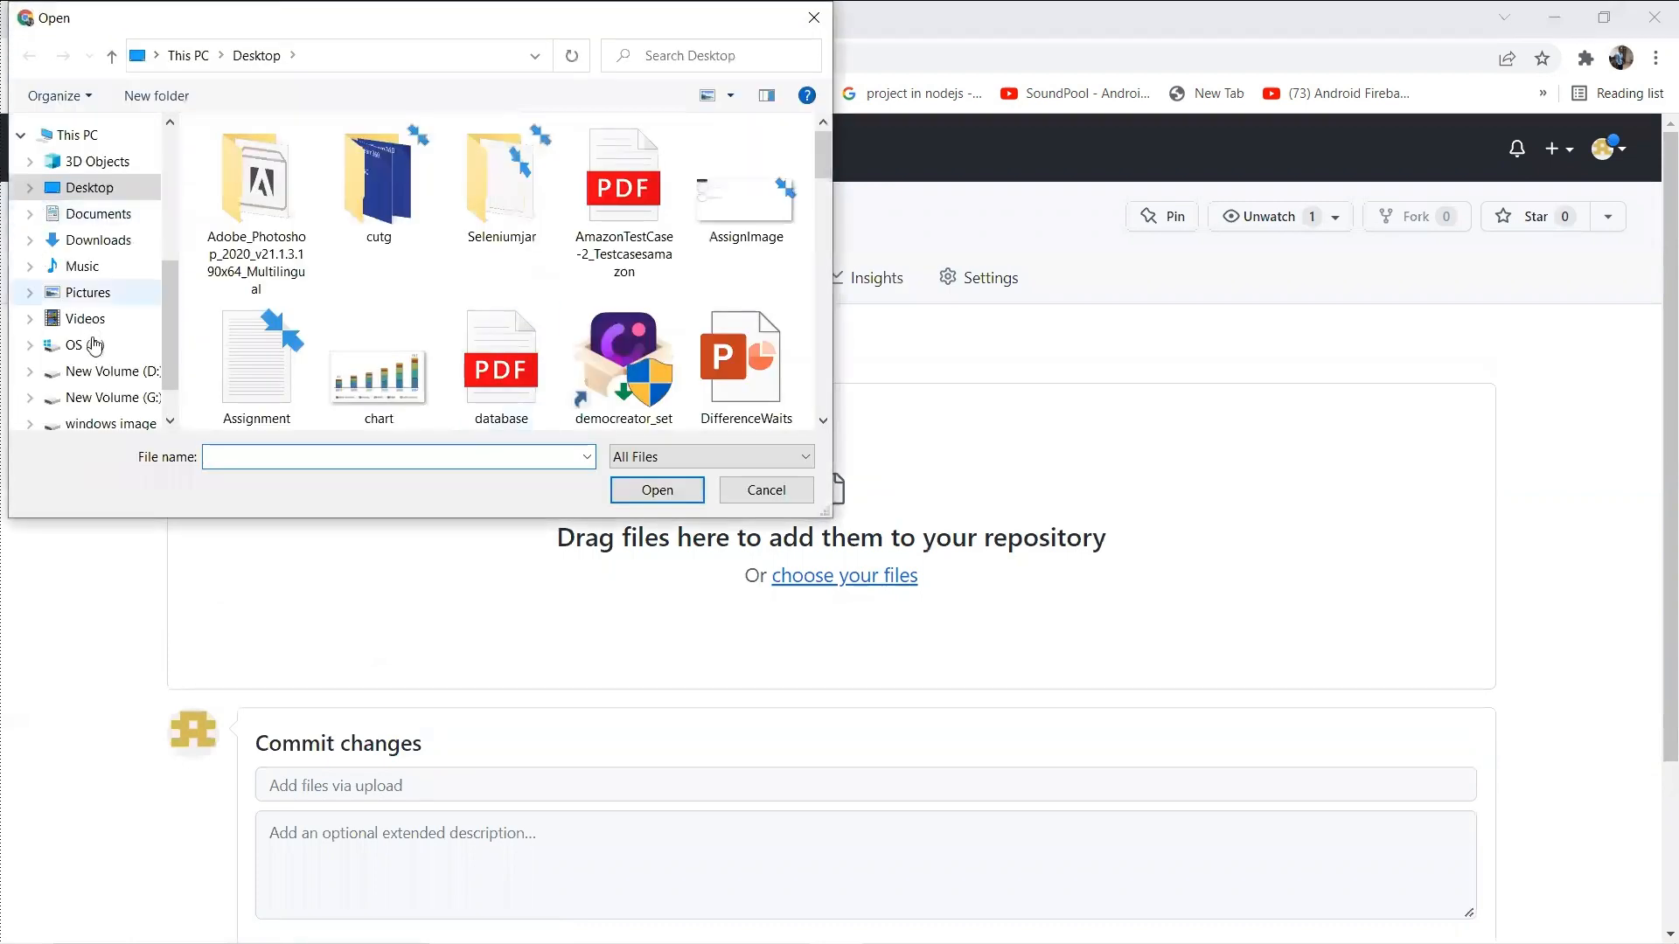
Step: Choose AssertionsTesting.java from eclipse-workspace\BasicSession\src\practiceSession in the user's folder on drive C: for upload
click(95, 347)
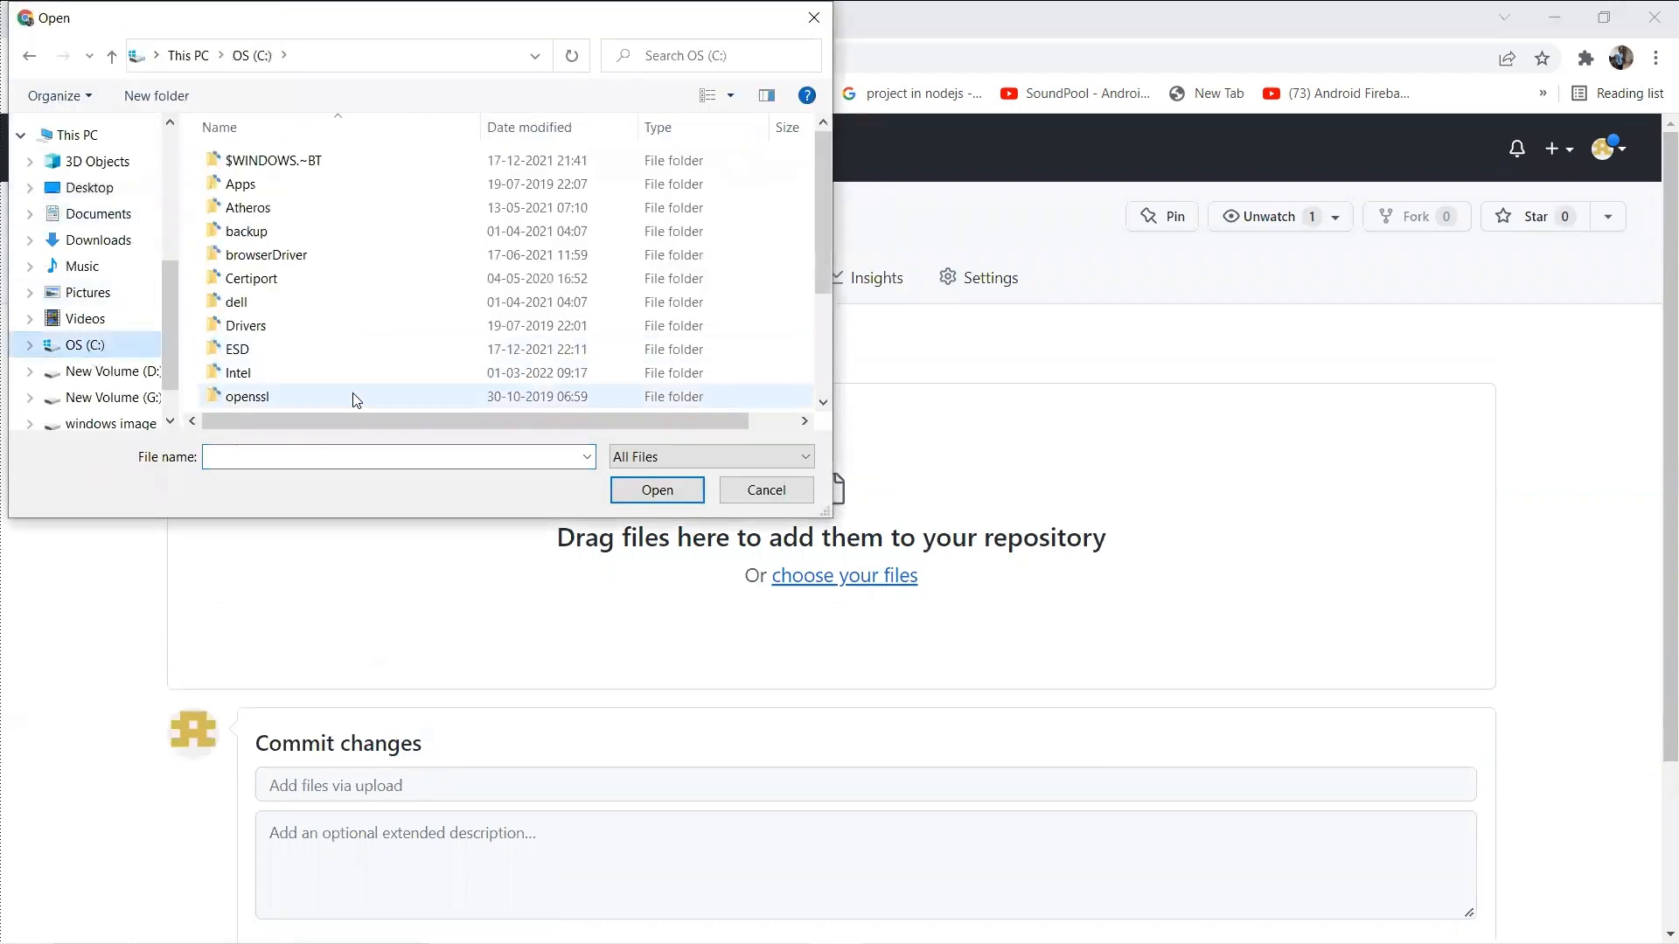
scroll(356, 395, down, 2)
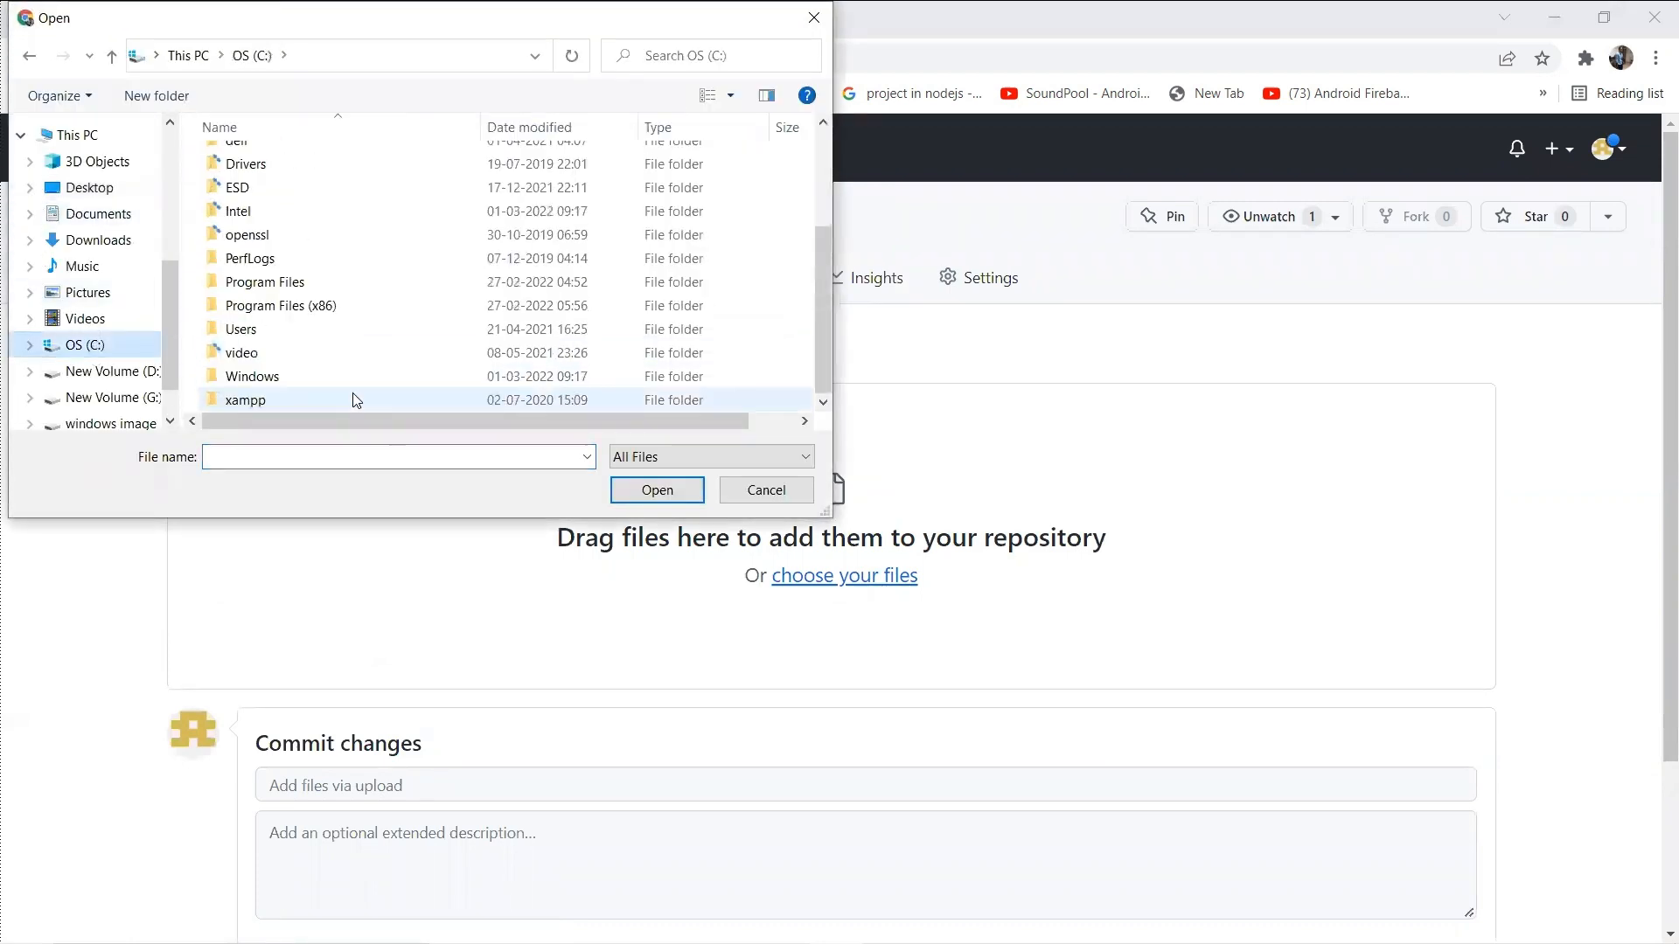
double_click(381, 331)
double_click(435, 193)
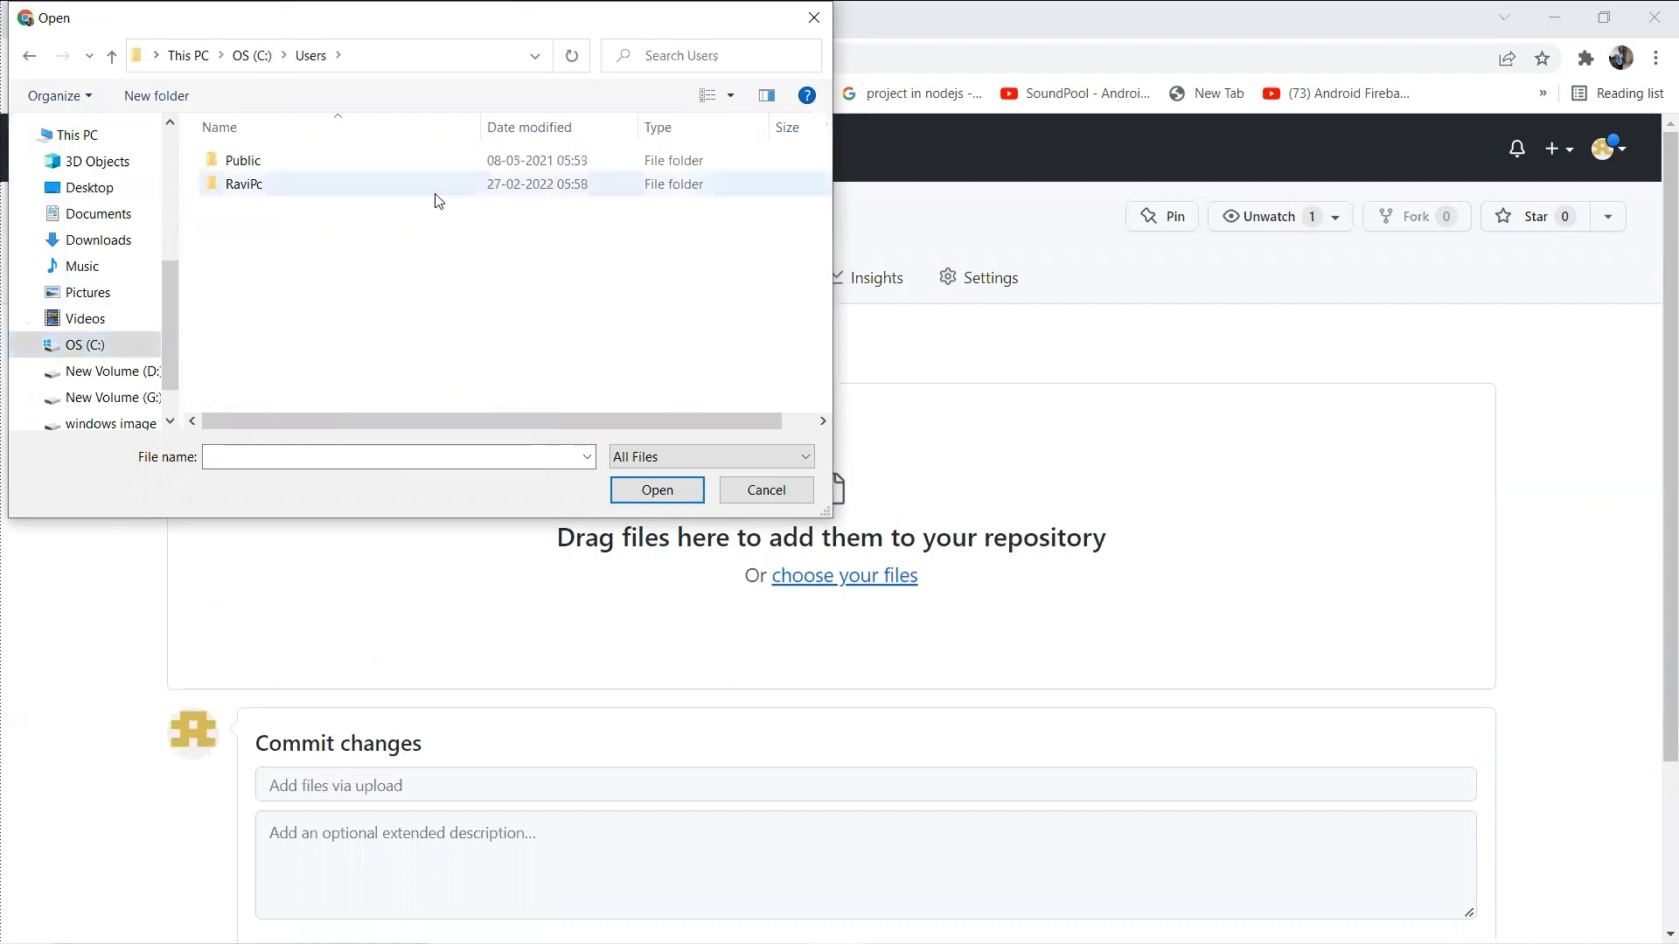
scroll(421, 320, down, 10)
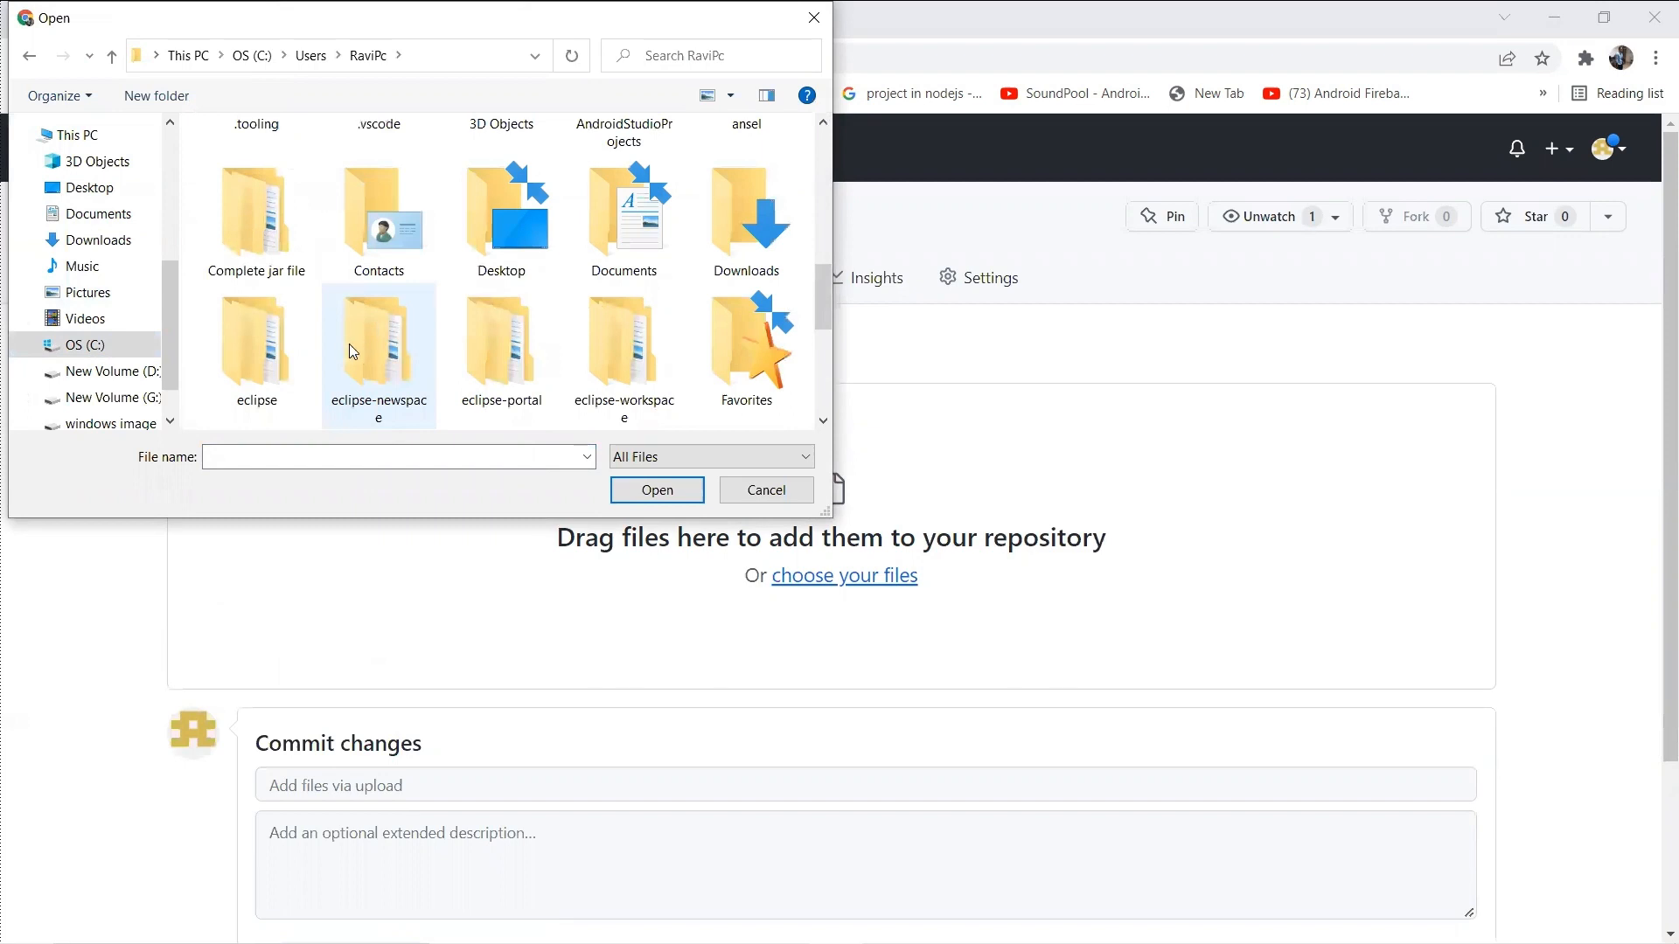
double_click(614, 362)
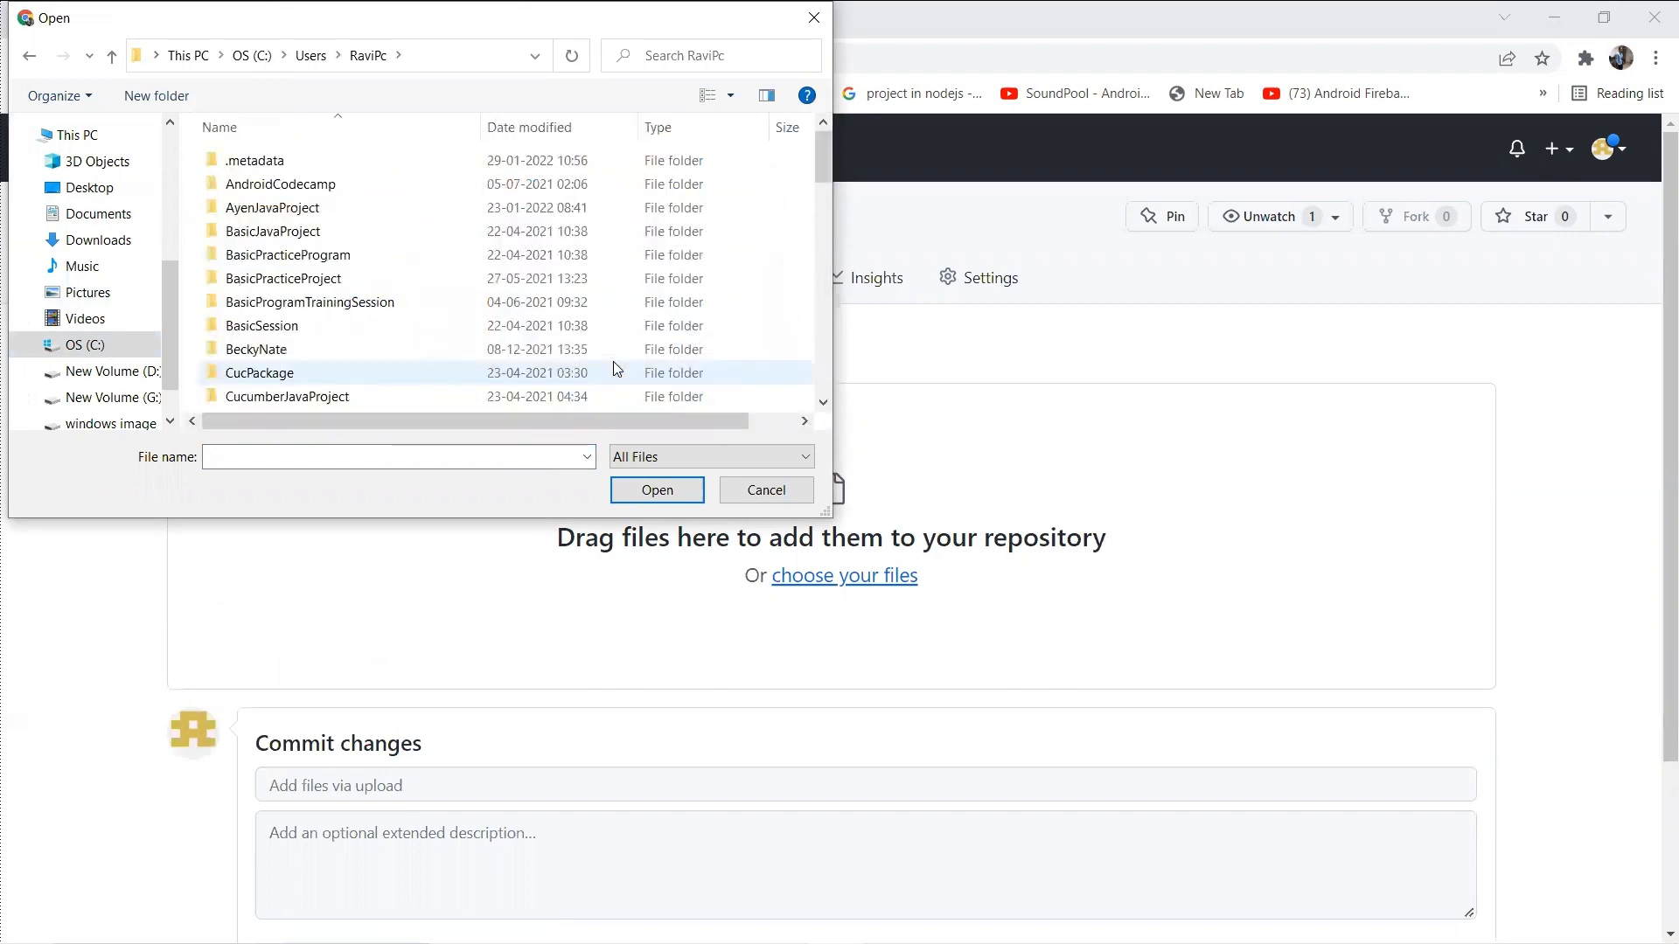
double_click(466, 337)
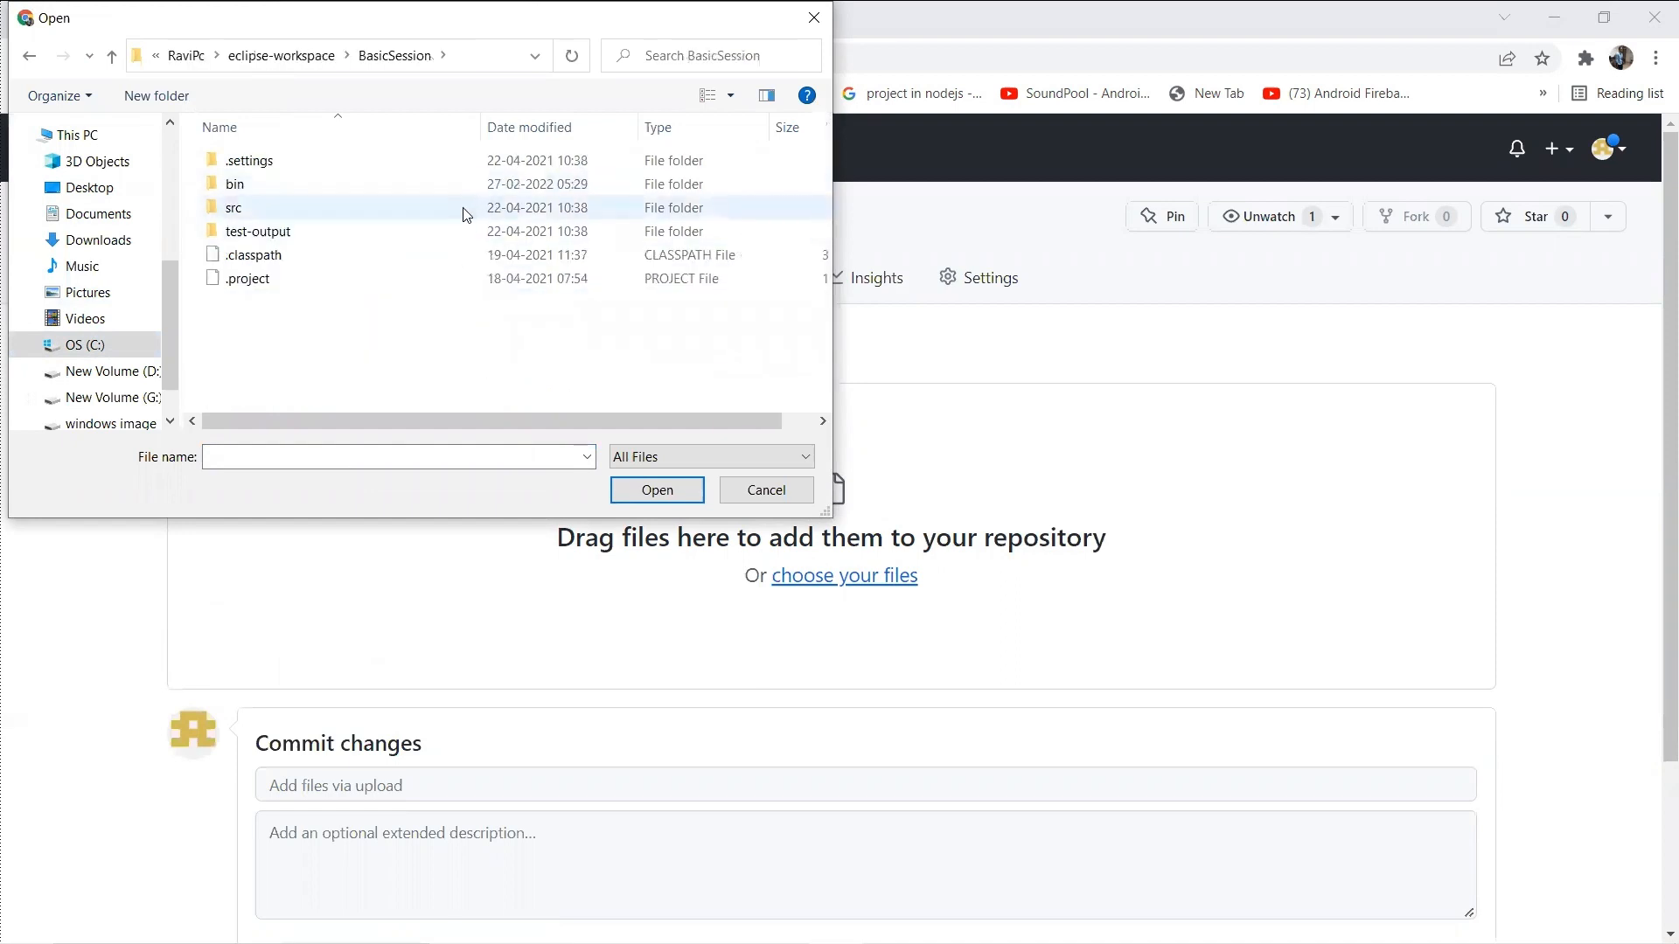
double_click(466, 211)
double_click(464, 166)
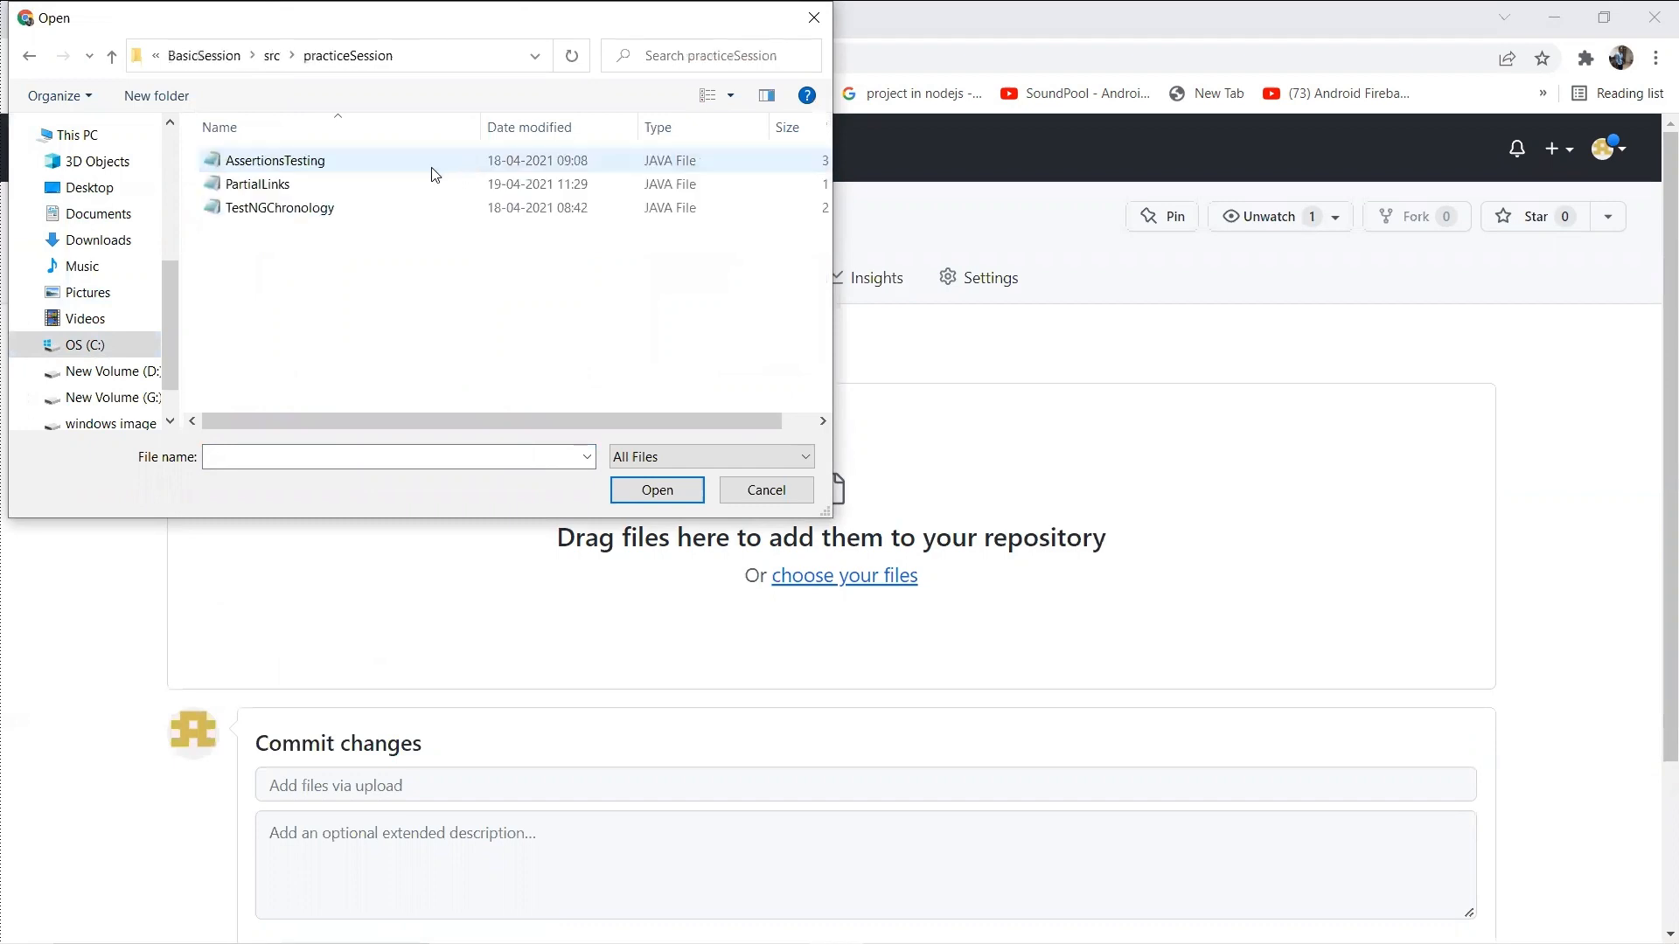
double_click(435, 173)
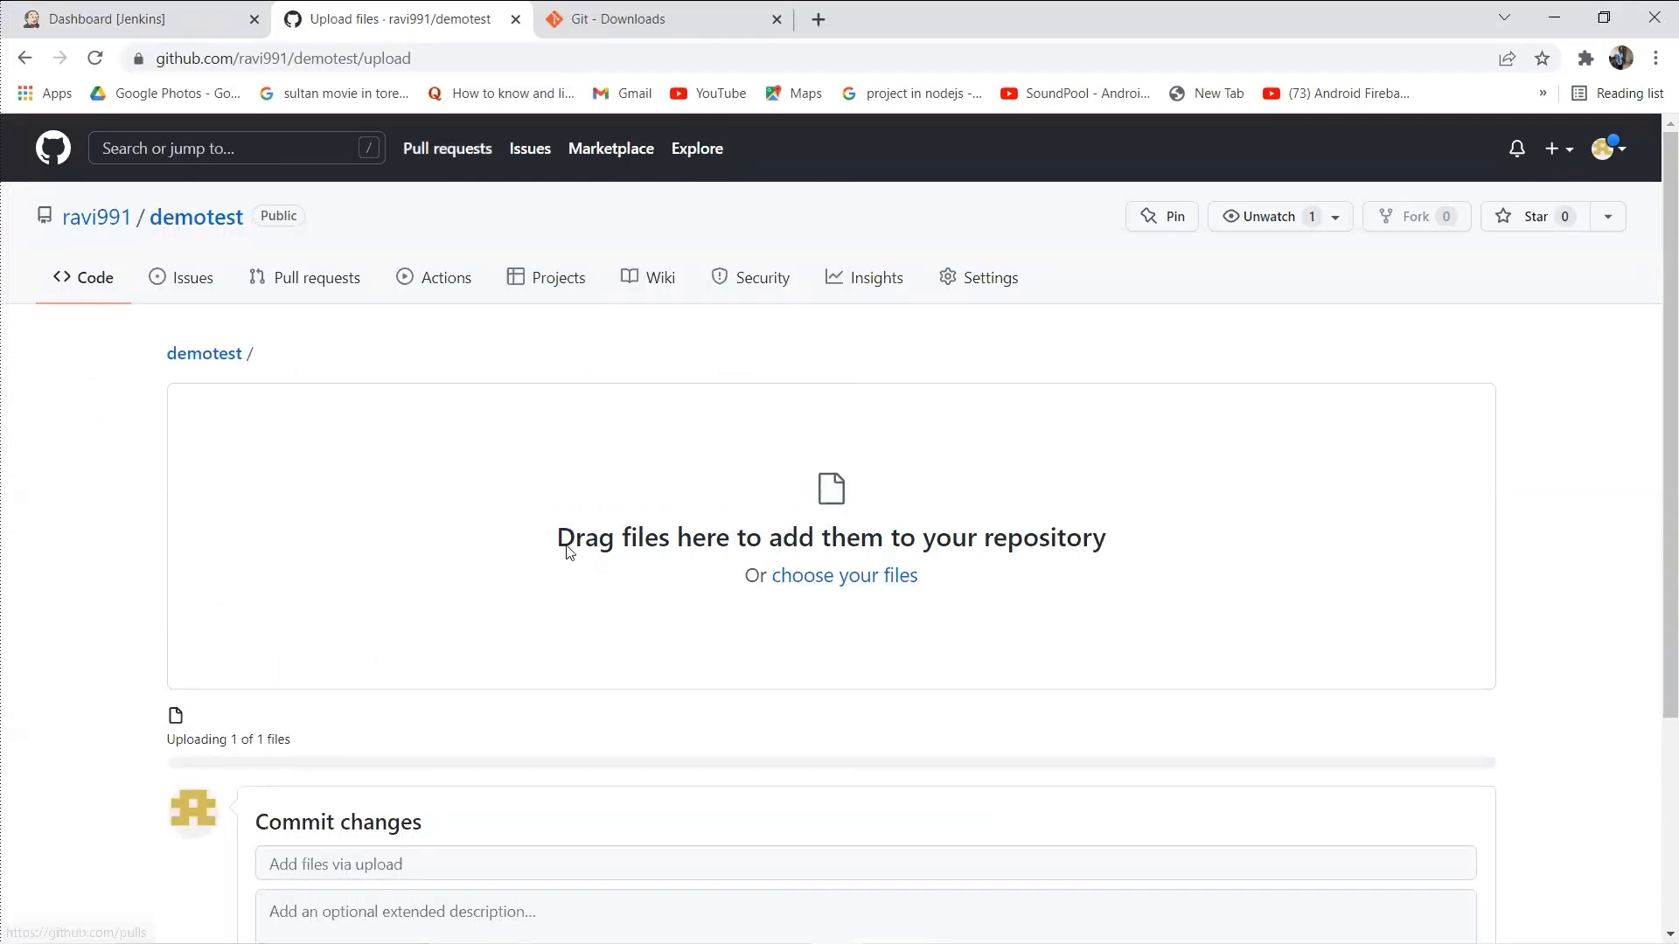
Step: Commit the AssertionsTesting.java upload with the default commit message and reload the page, resubmitting the request
scroll(619, 654, down, 3)
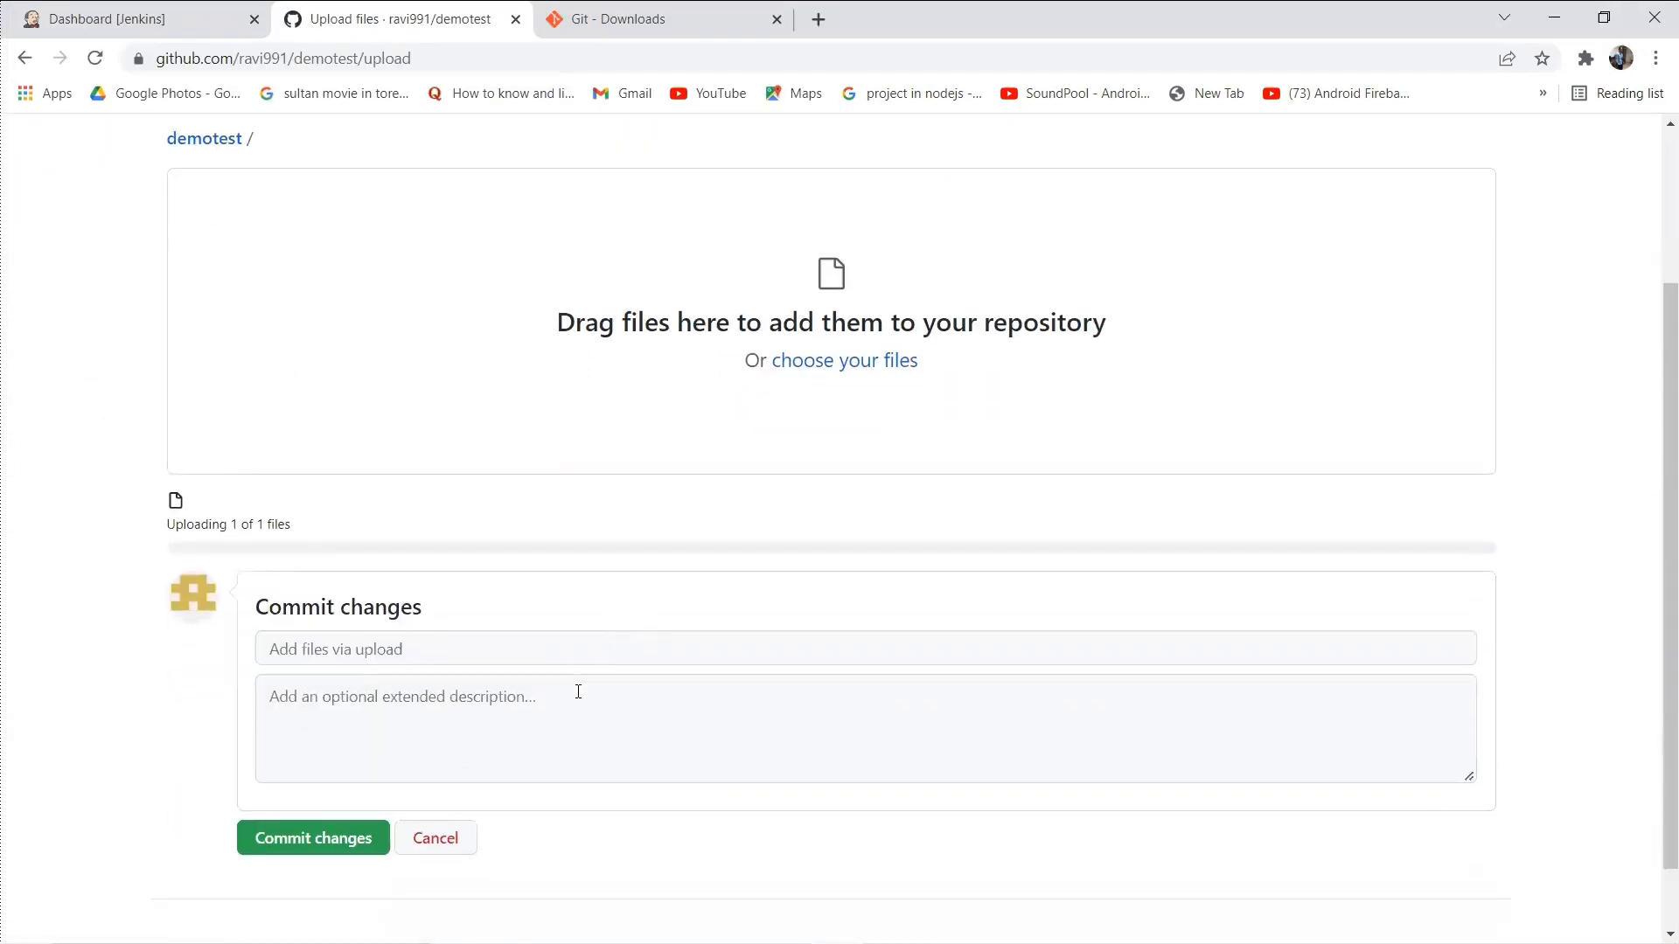
scroll(578, 691, down, 2)
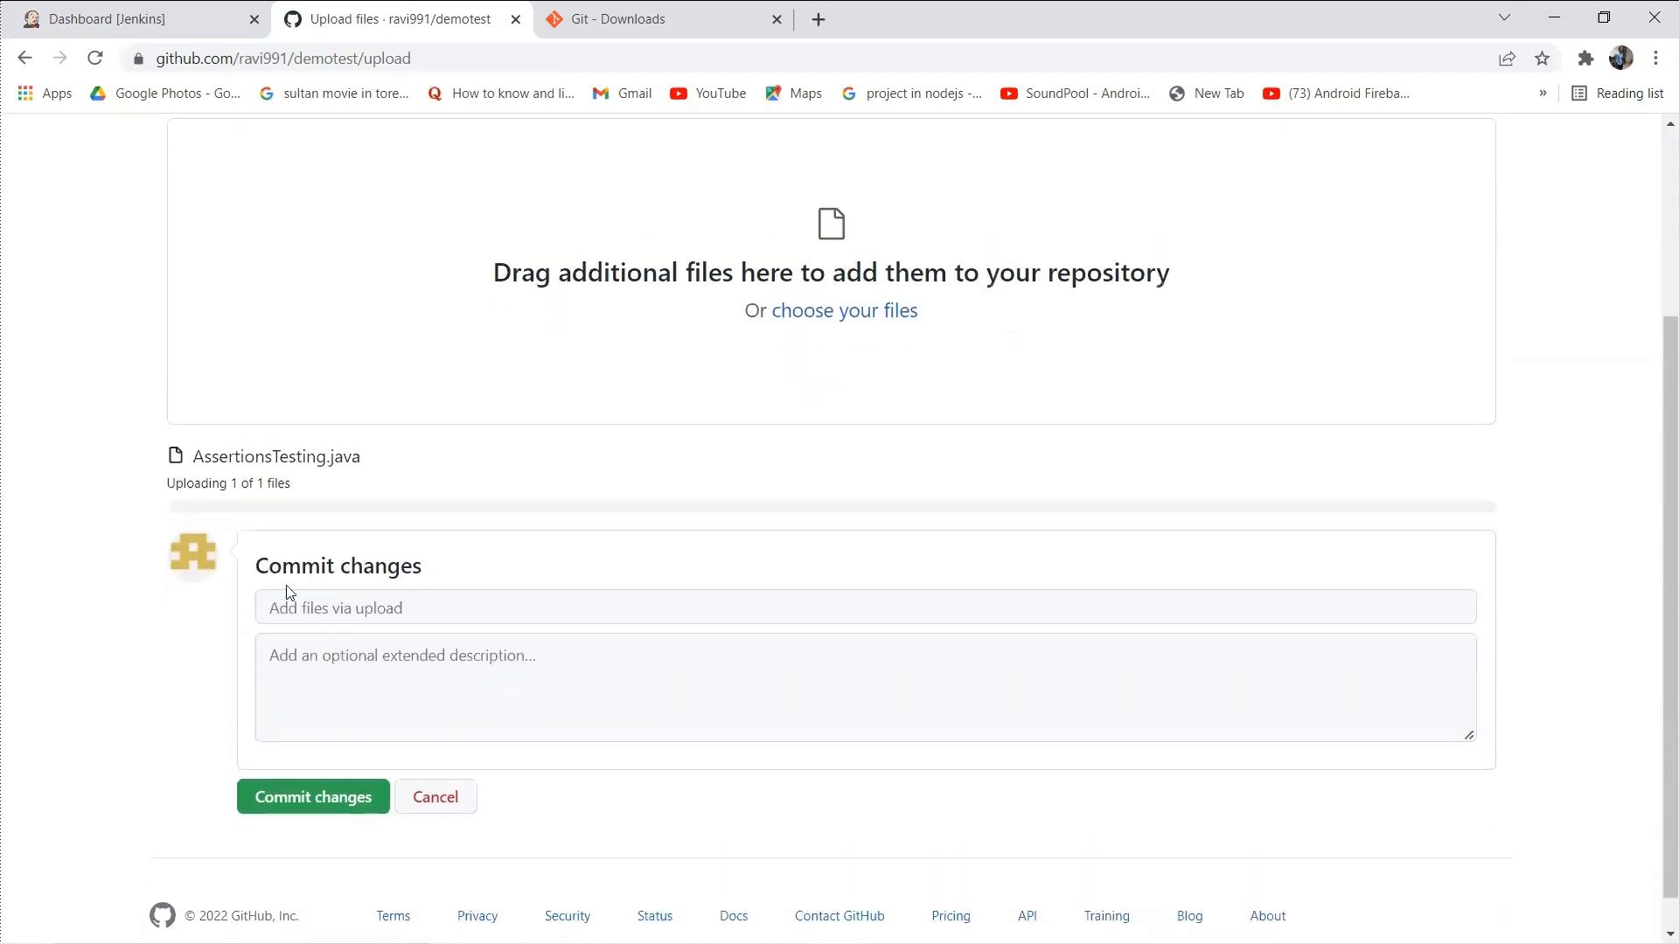
click(299, 803)
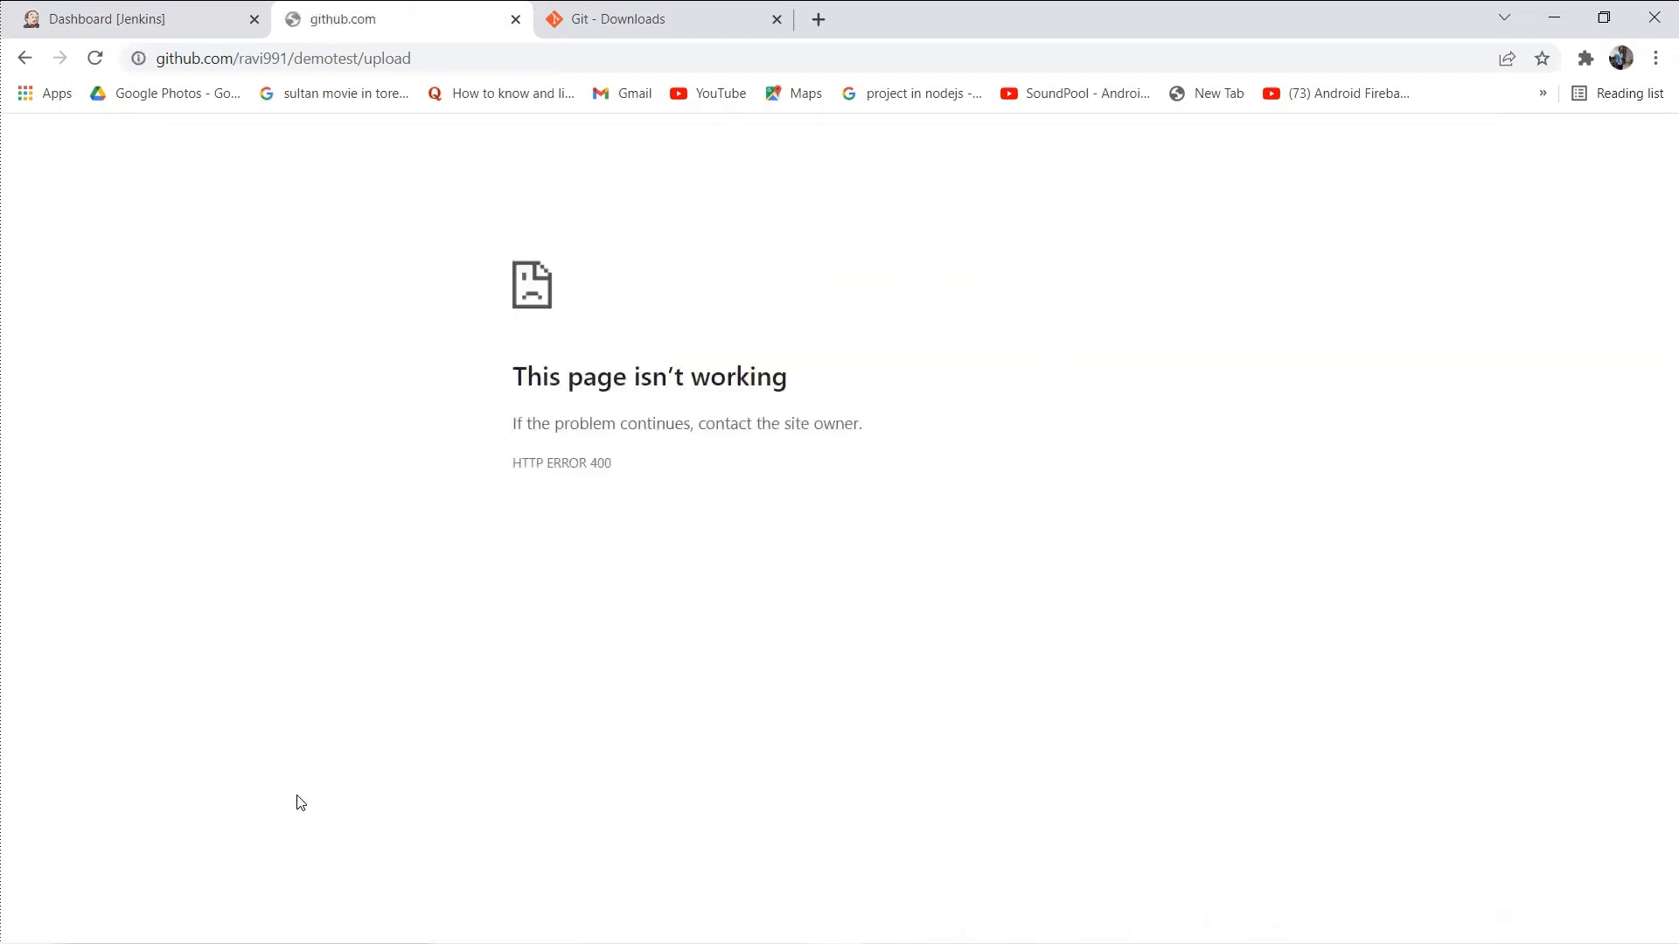
click(96, 59)
click(909, 223)
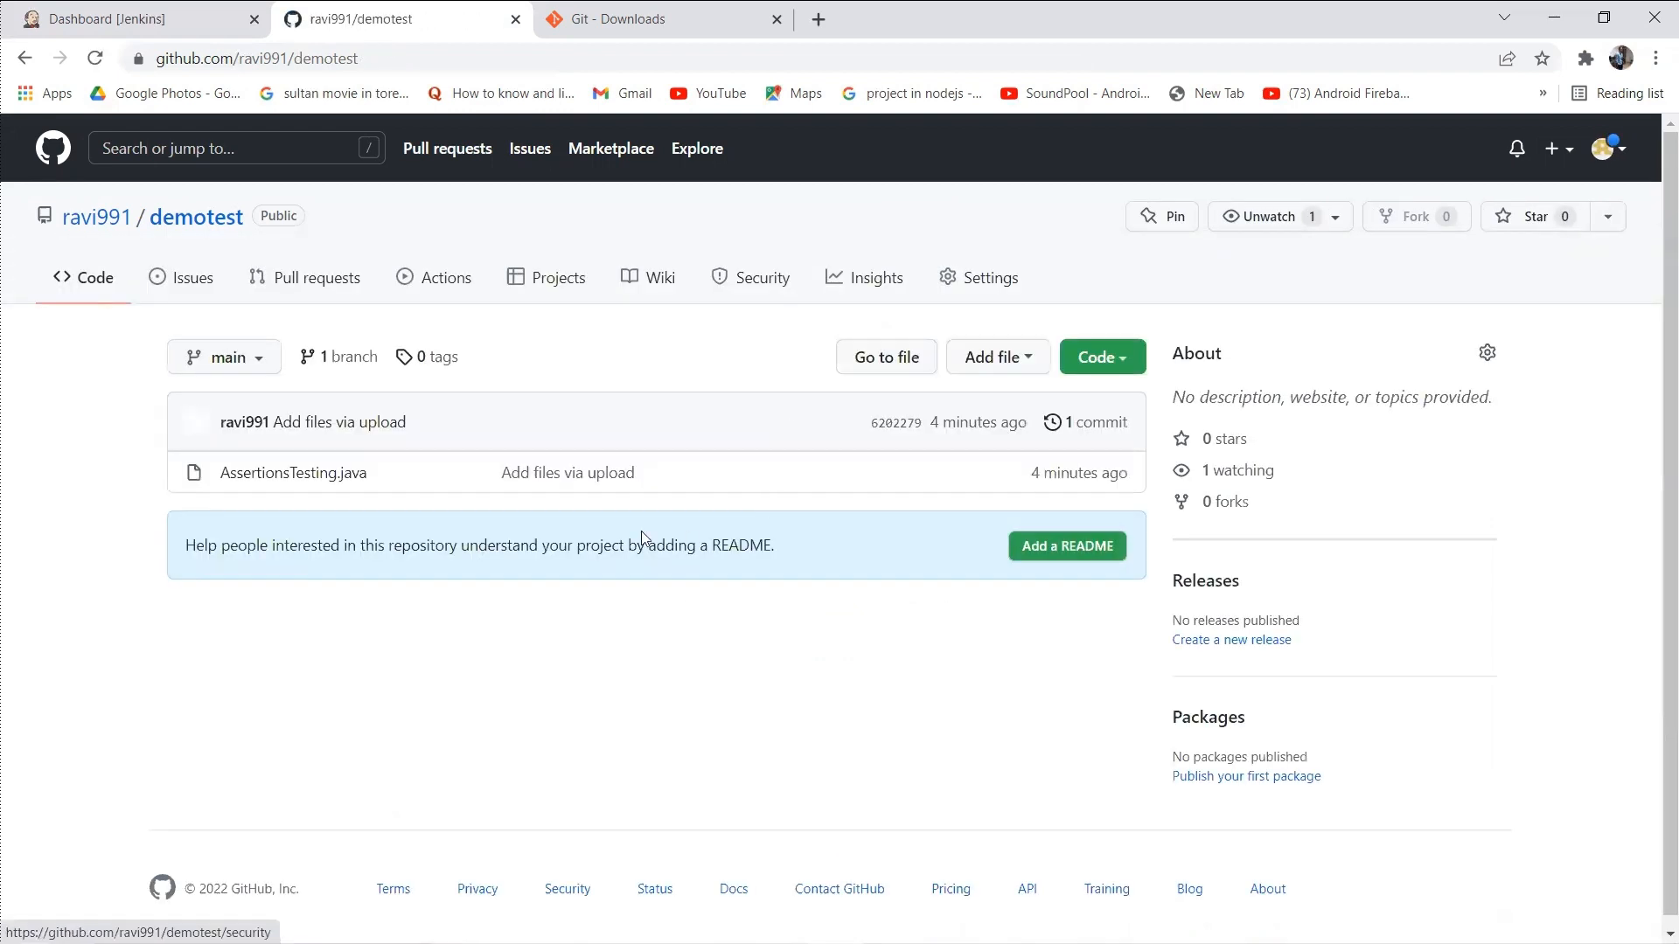
Step: Copy the demotest repository's URL from GitHub and open the configuration of the demo project in Jenkins
scroll(612, 541, down, 1)
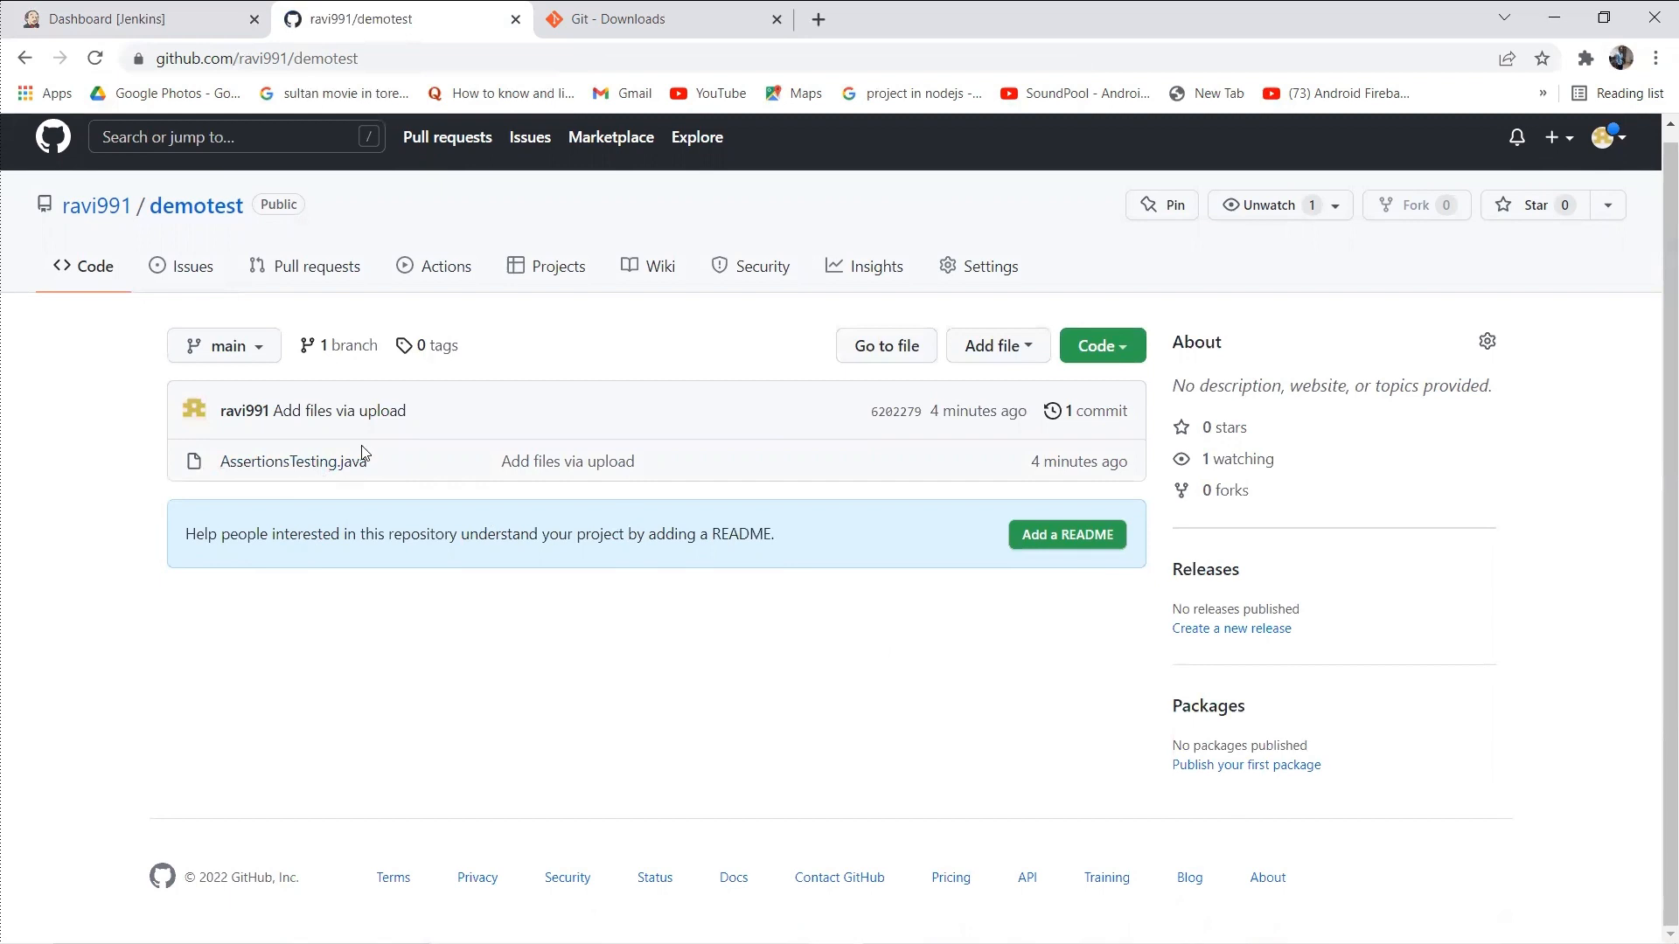
click(403, 61)
key(ctrl+c)
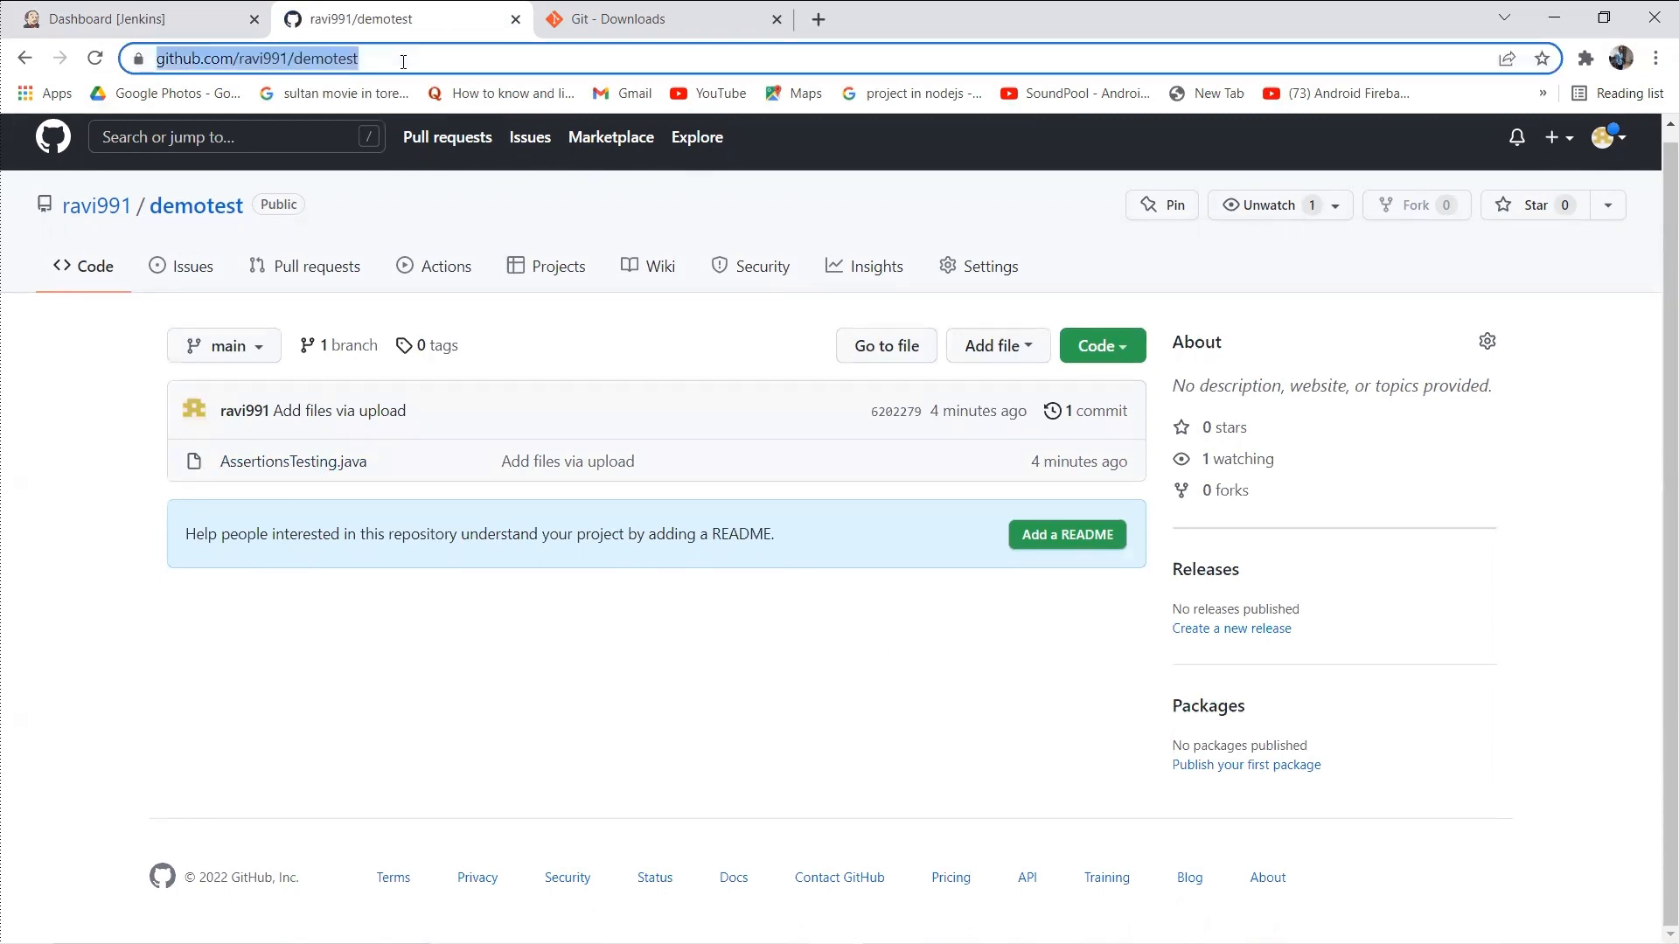
click(179, 19)
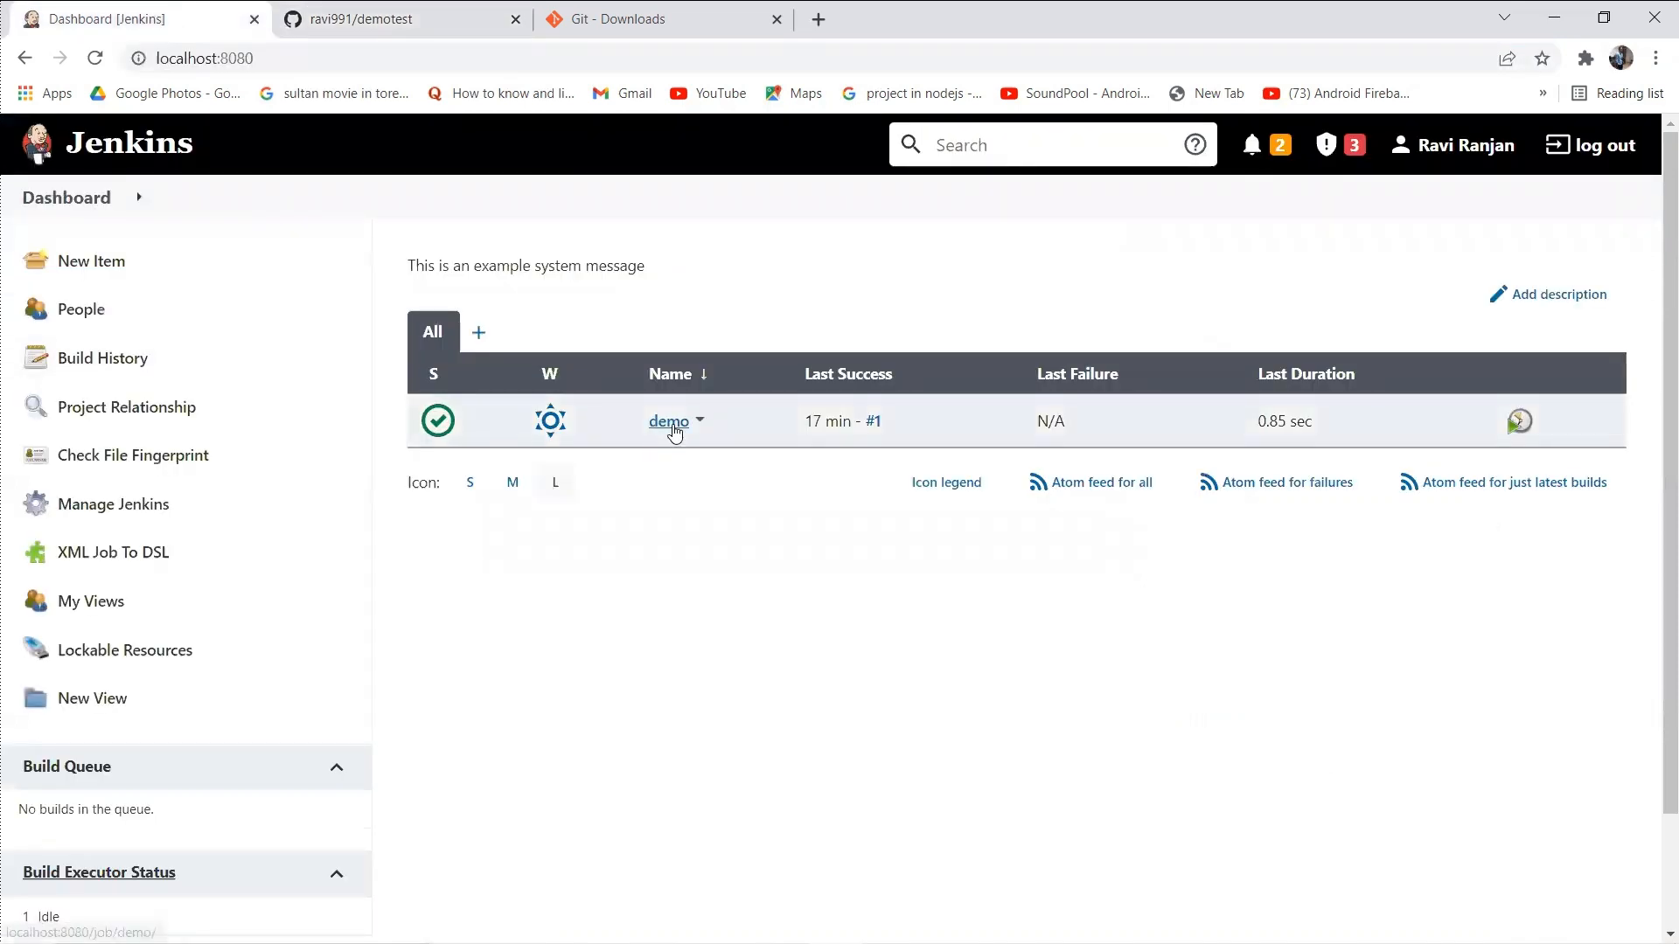
click(671, 425)
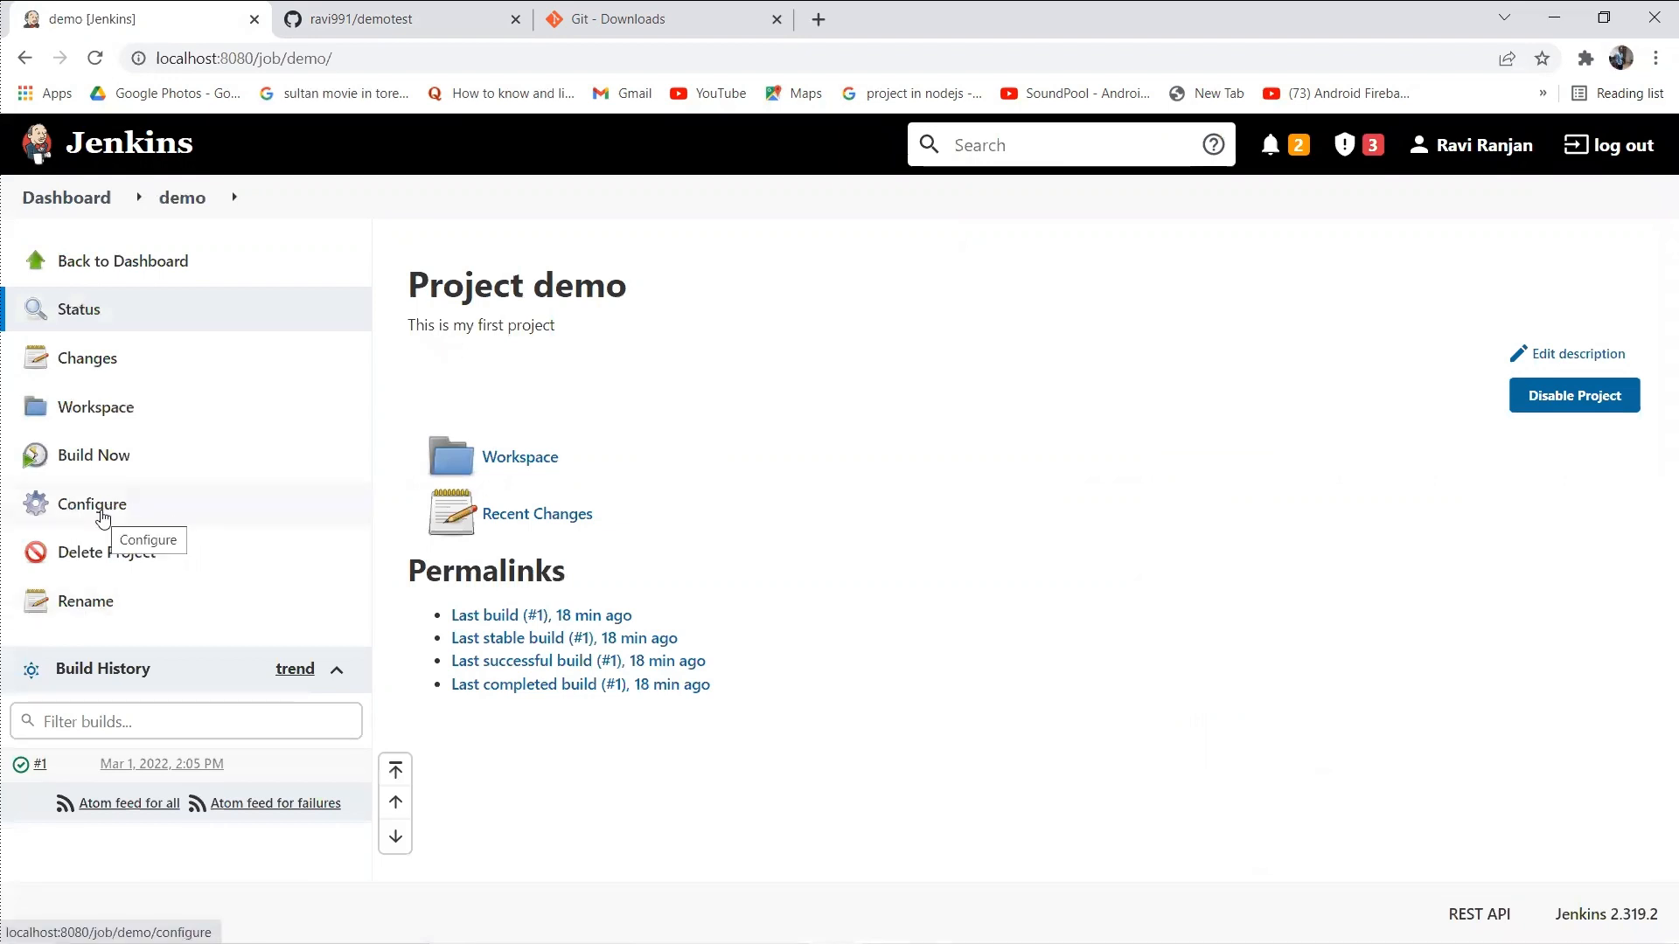
click(103, 514)
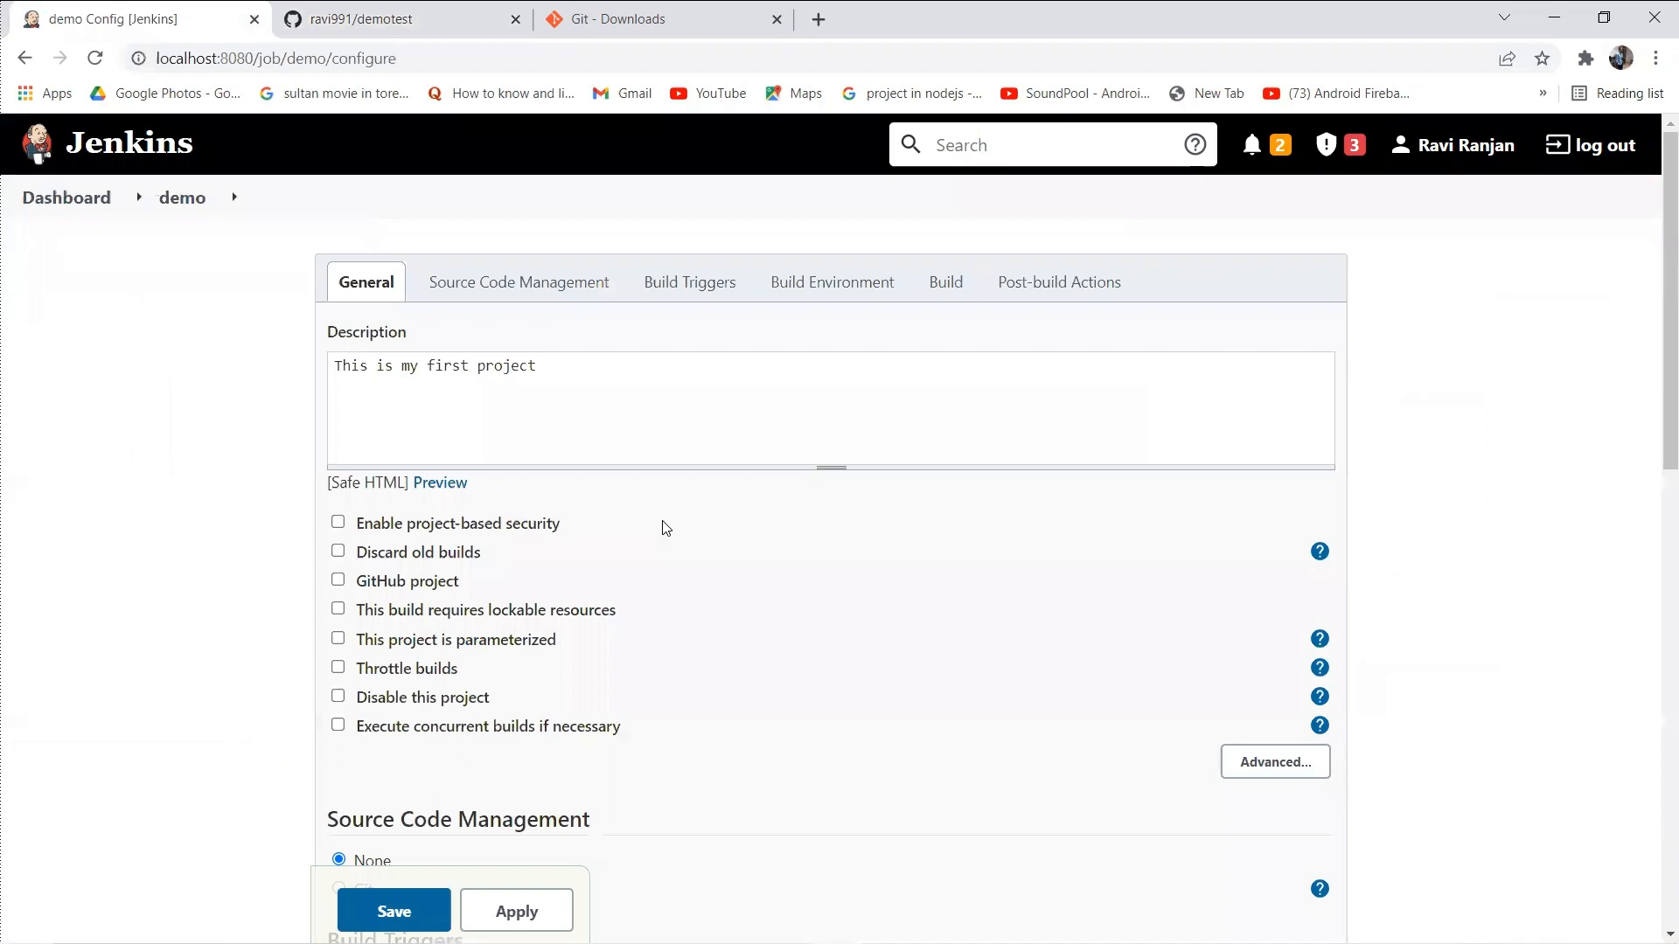
Step: Set the demo project's source code management to Git and paste the demotest GitHub URL as the repository URL
scroll(664, 527, down, 3)
scroll(659, 524, up, 3)
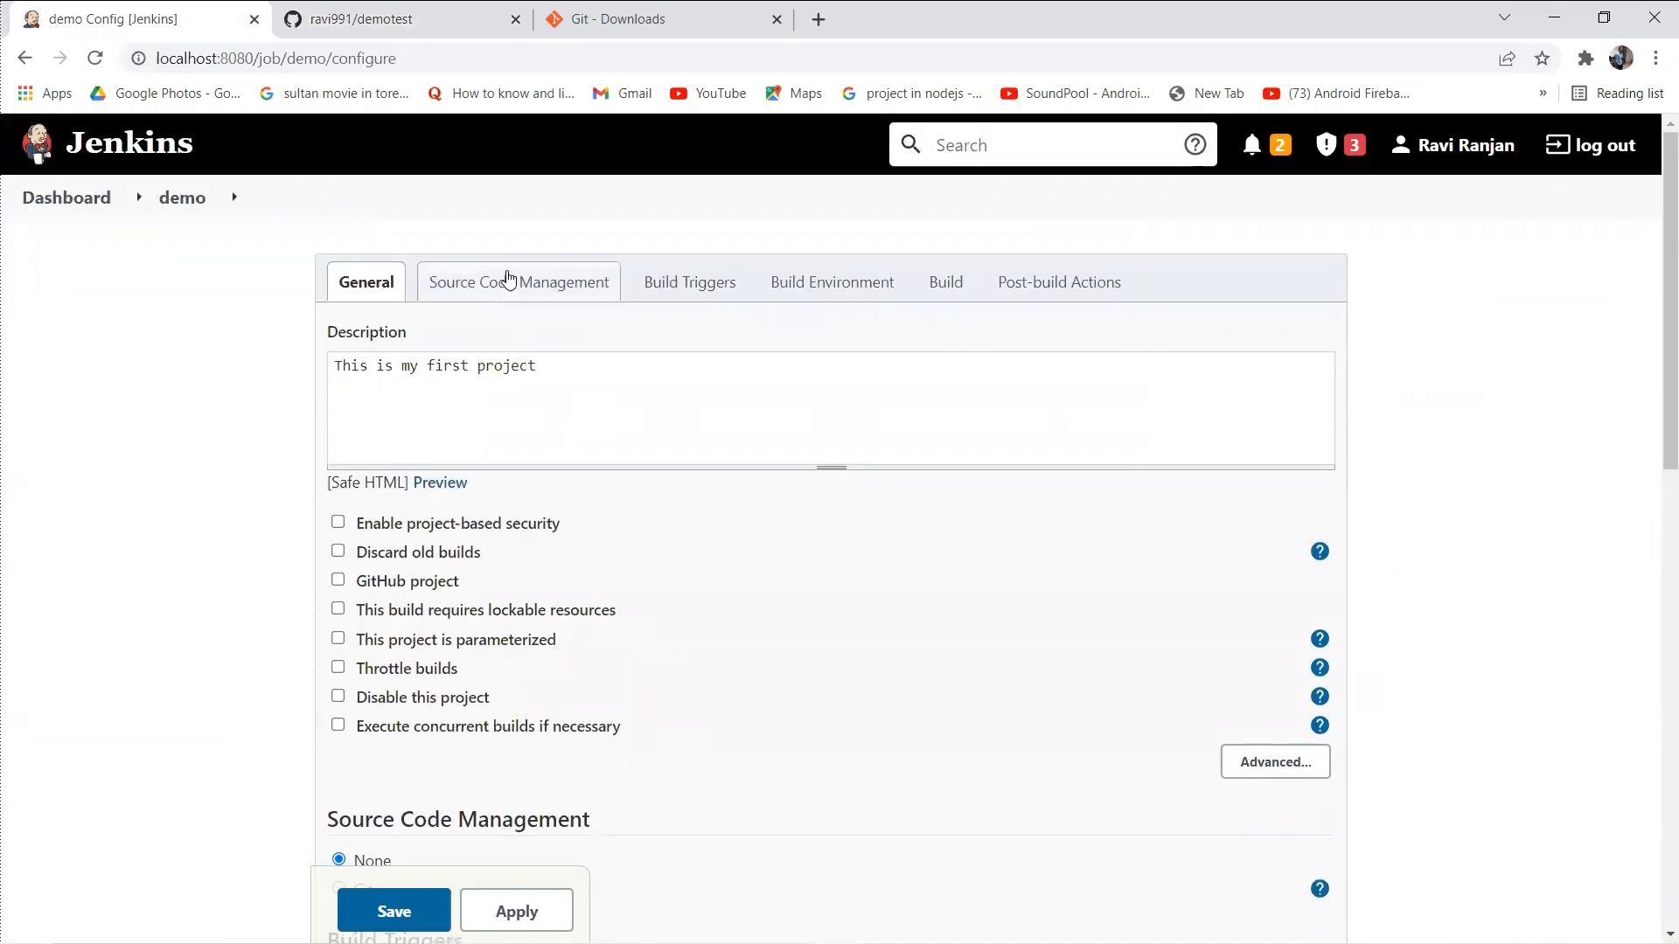
click(510, 278)
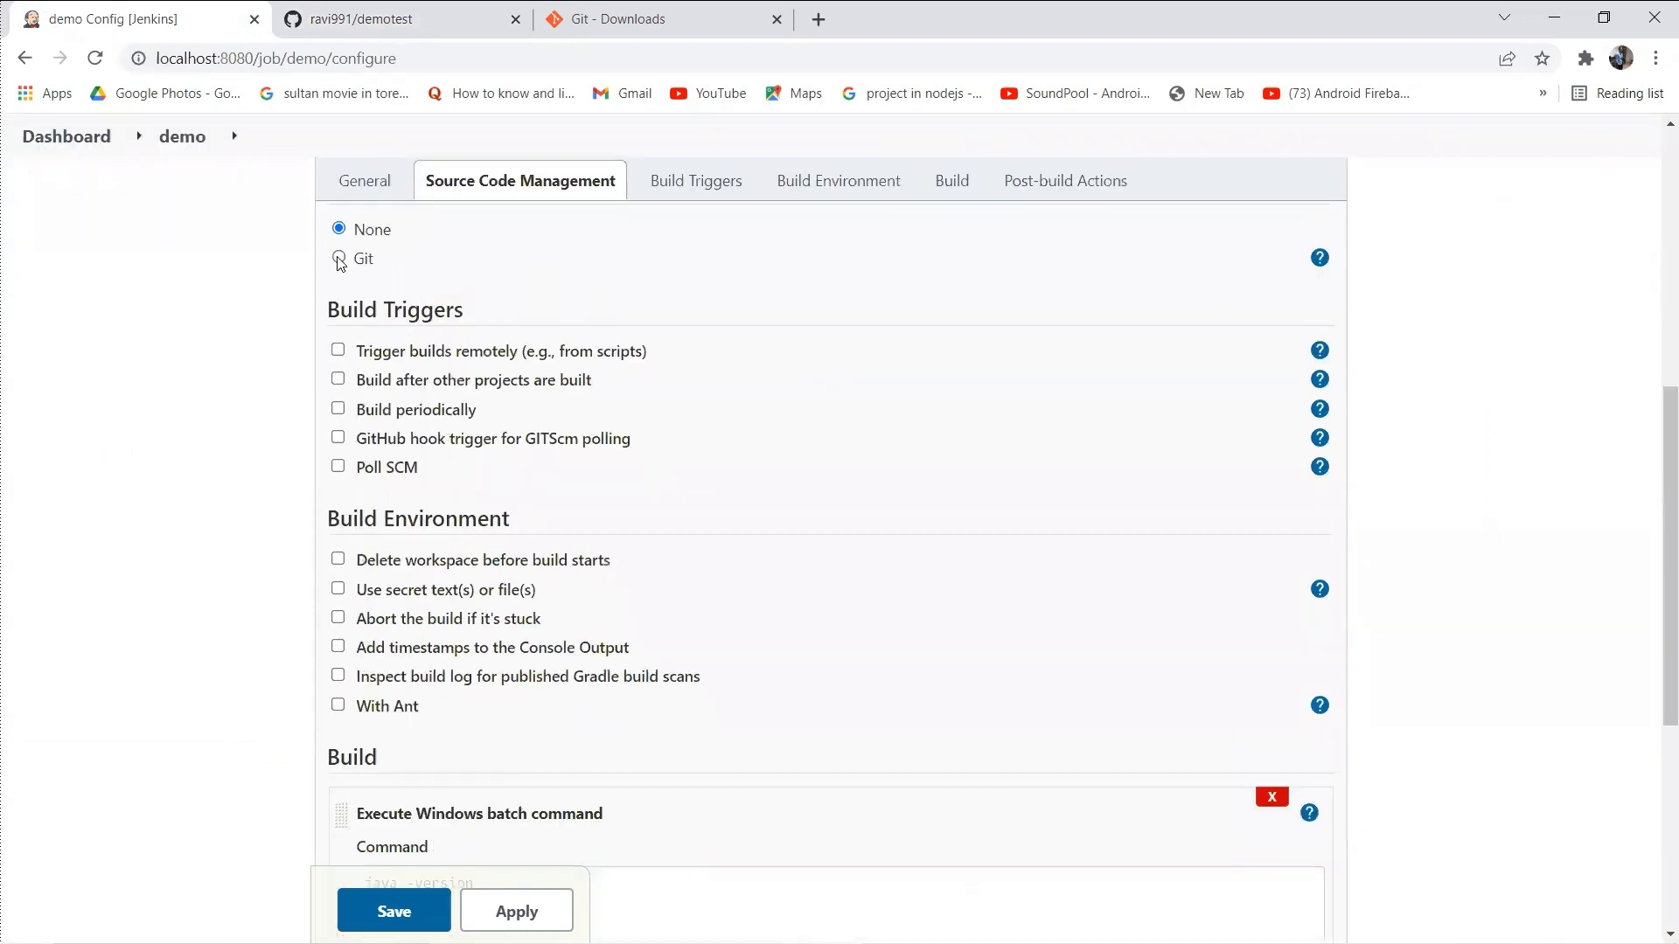
click(339, 259)
click(490, 377)
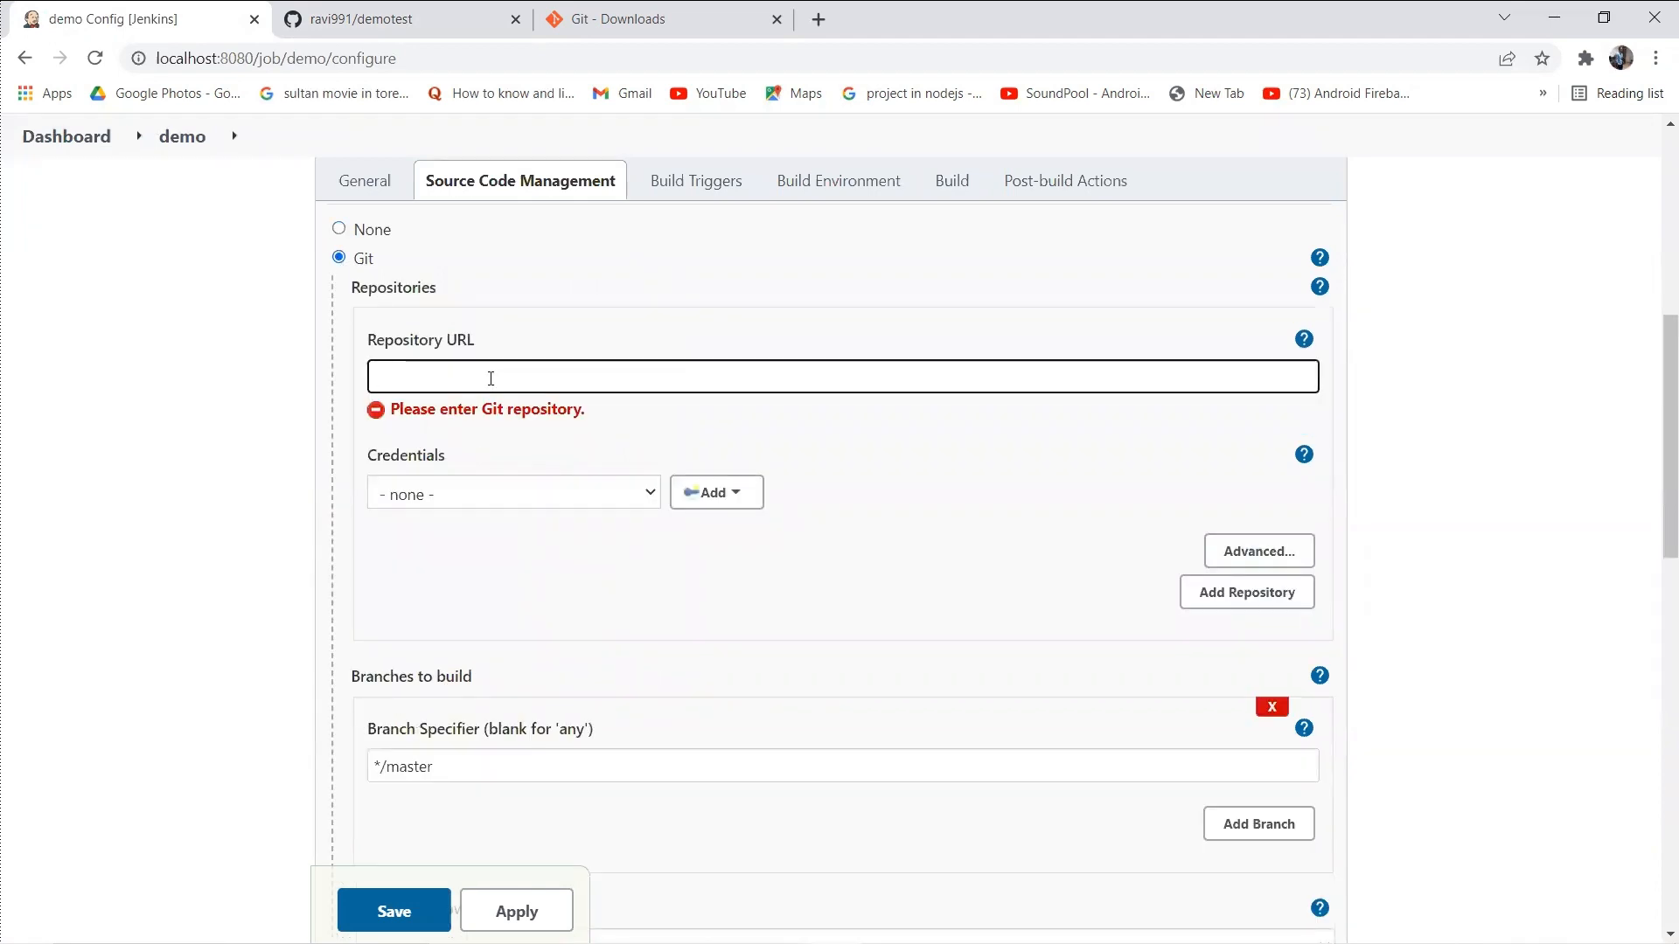
key(ctrl+v)
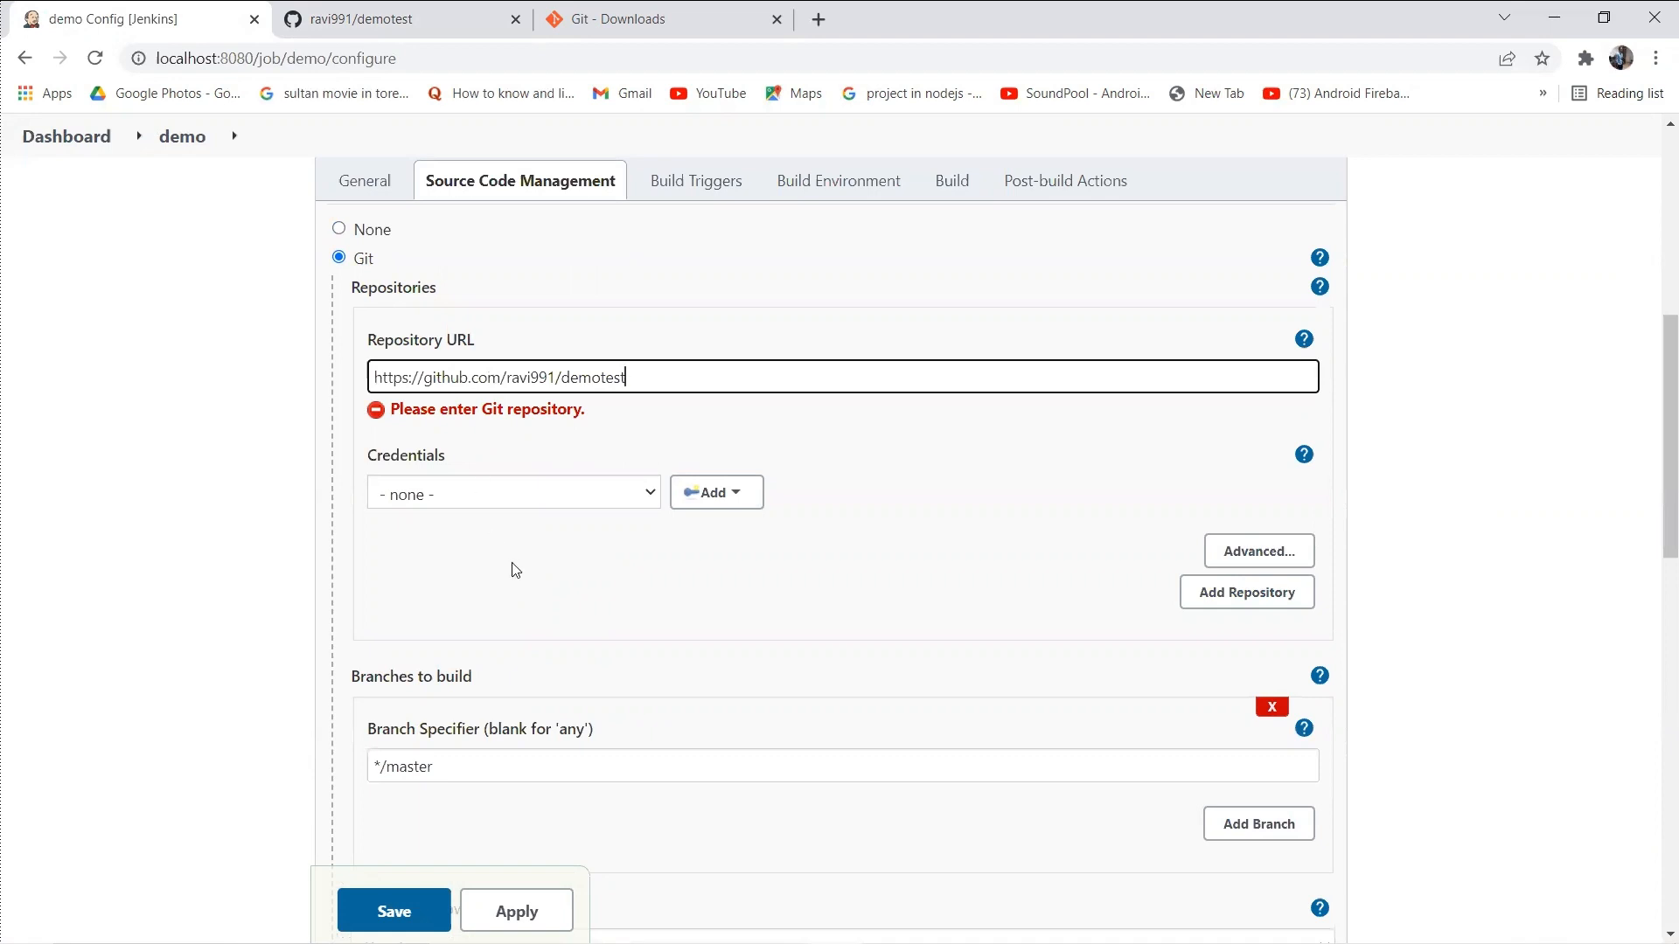
Step: Check the branch name in the GitHub repository and set the Jenkins branch specifier to */main
scroll(586, 644, down, 1)
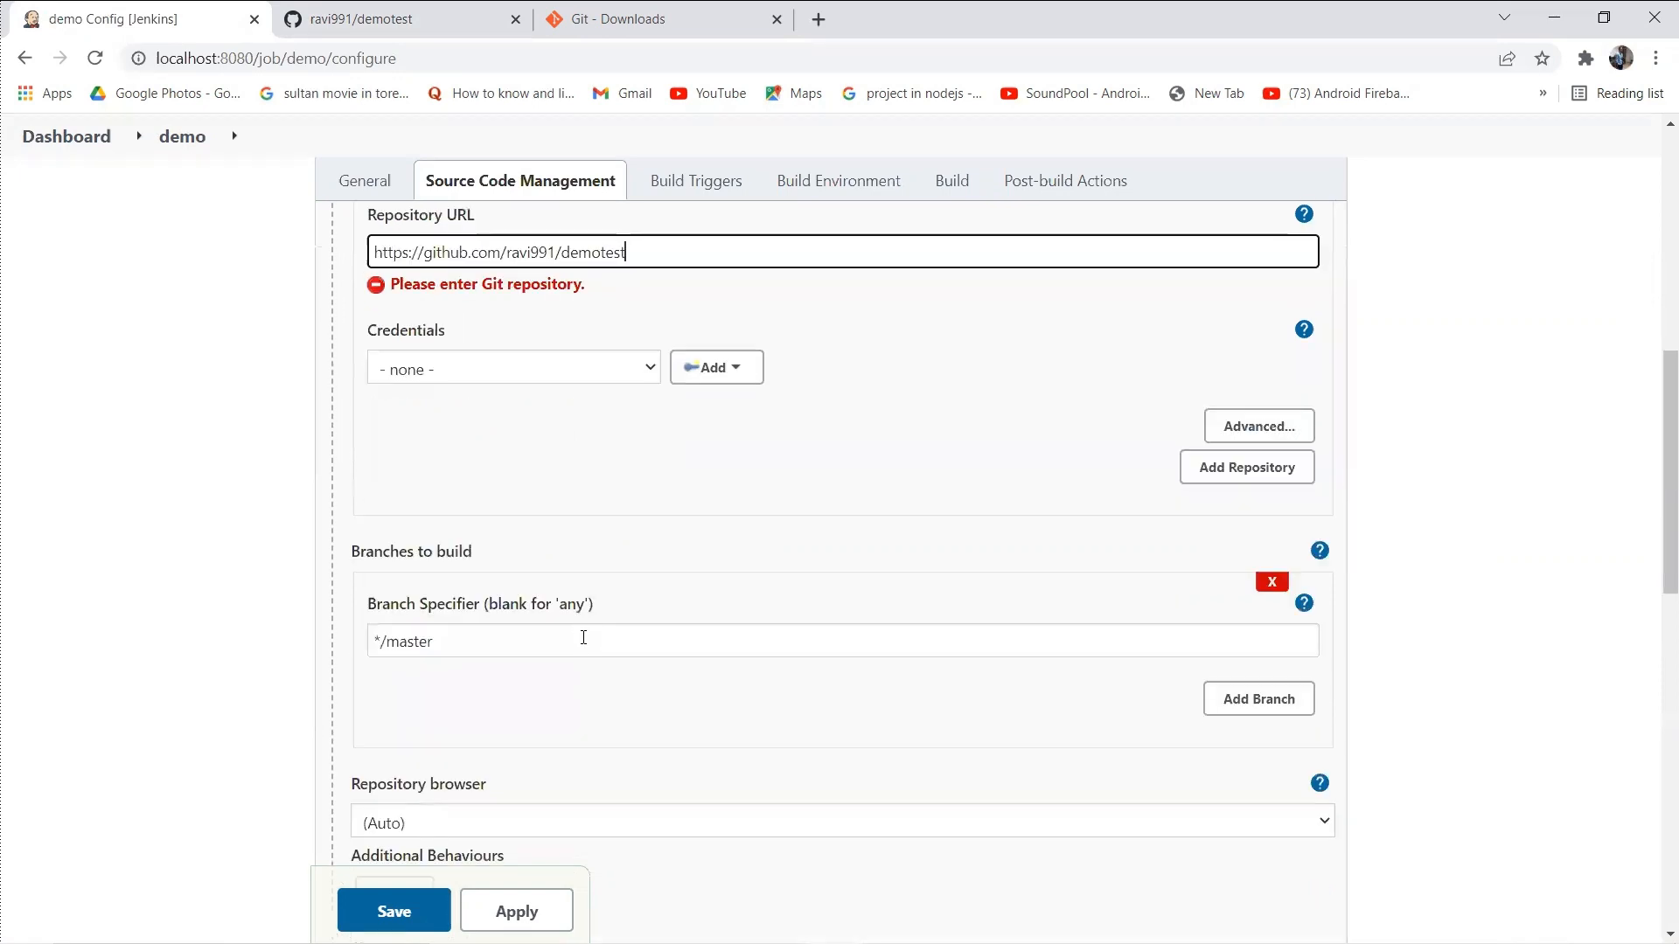
click(522, 634)
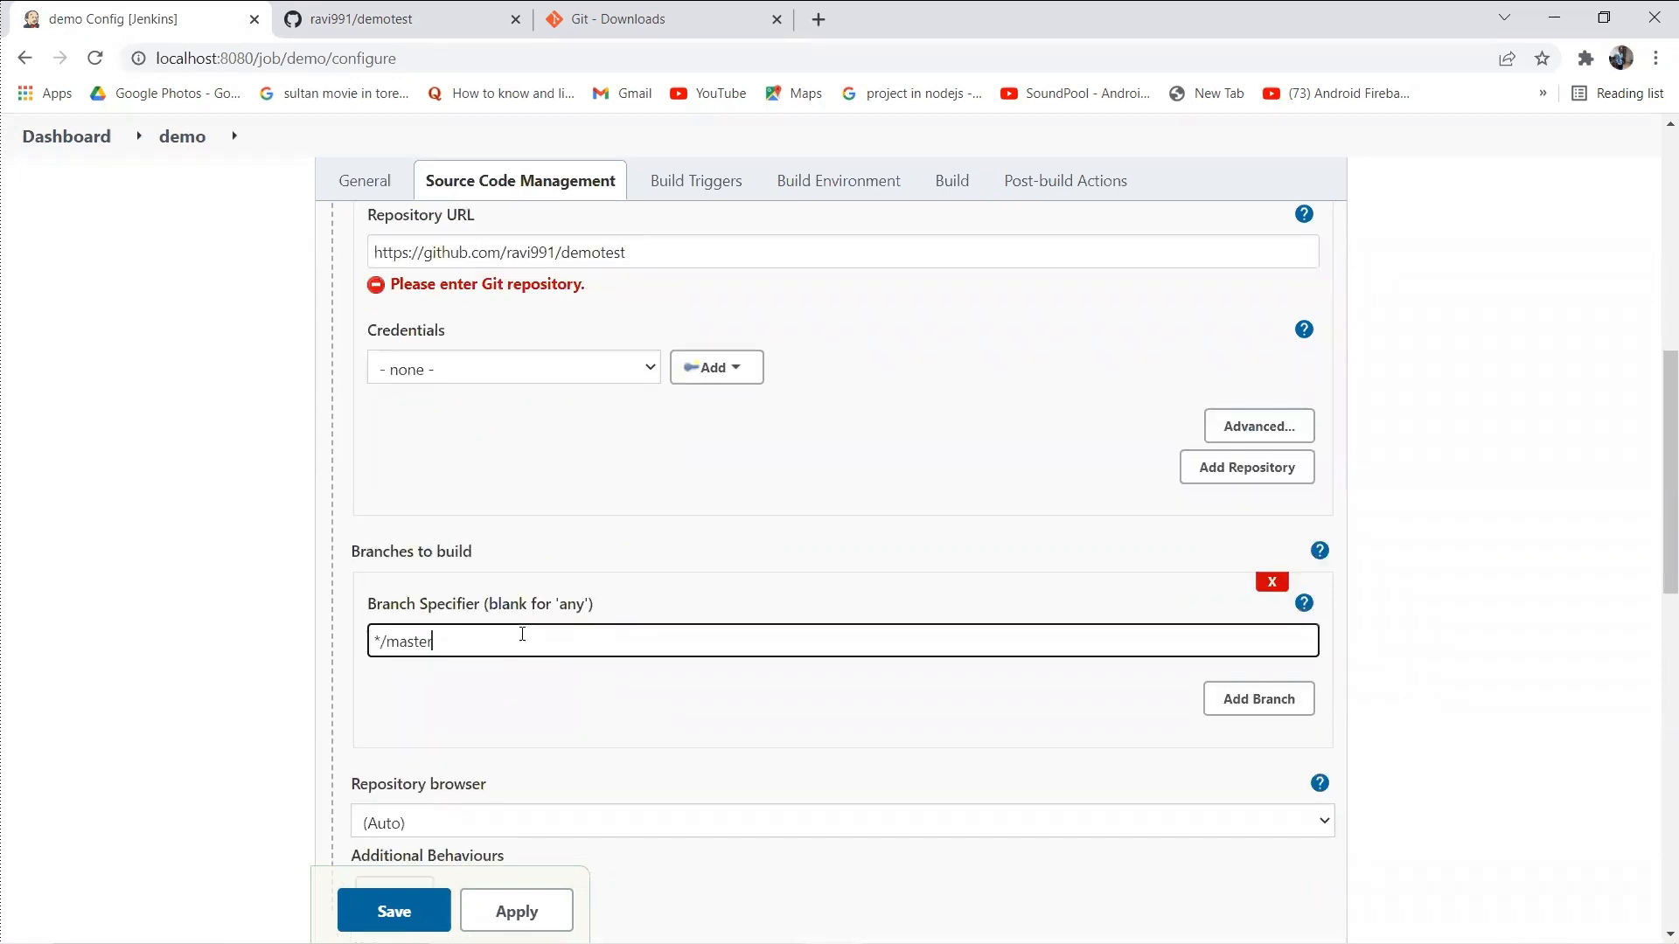
click(385, 18)
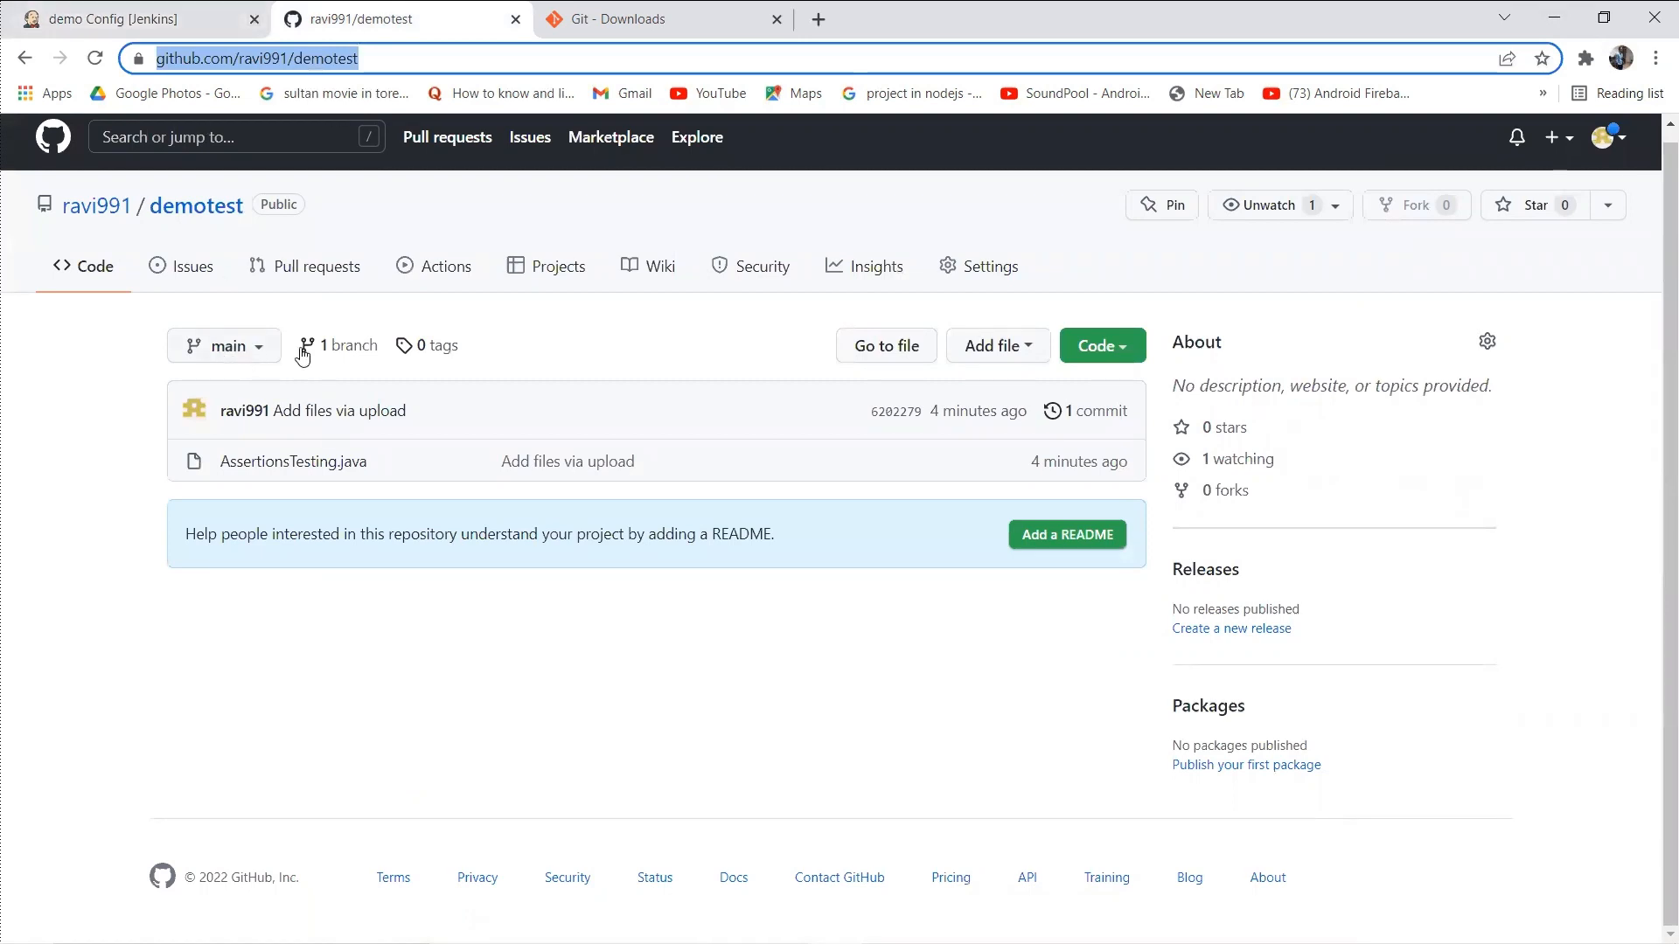
click(218, 11)
key(BackSpace)
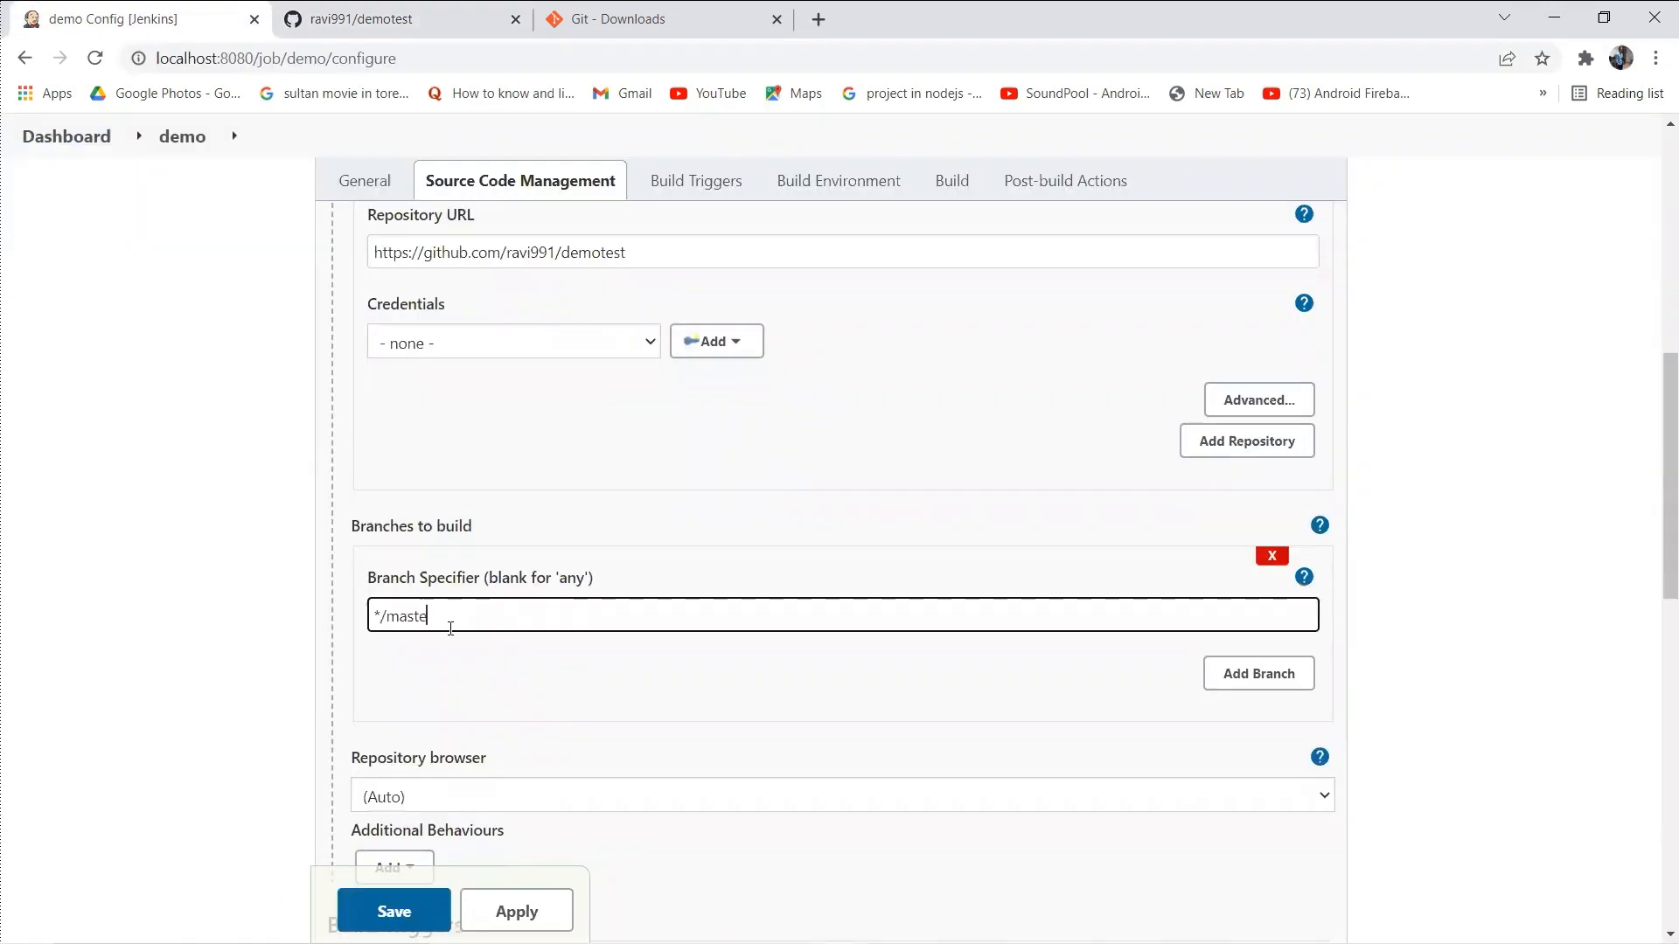
text(in)
scroll(450, 629, down, 1)
scroll(450, 629, up, 2)
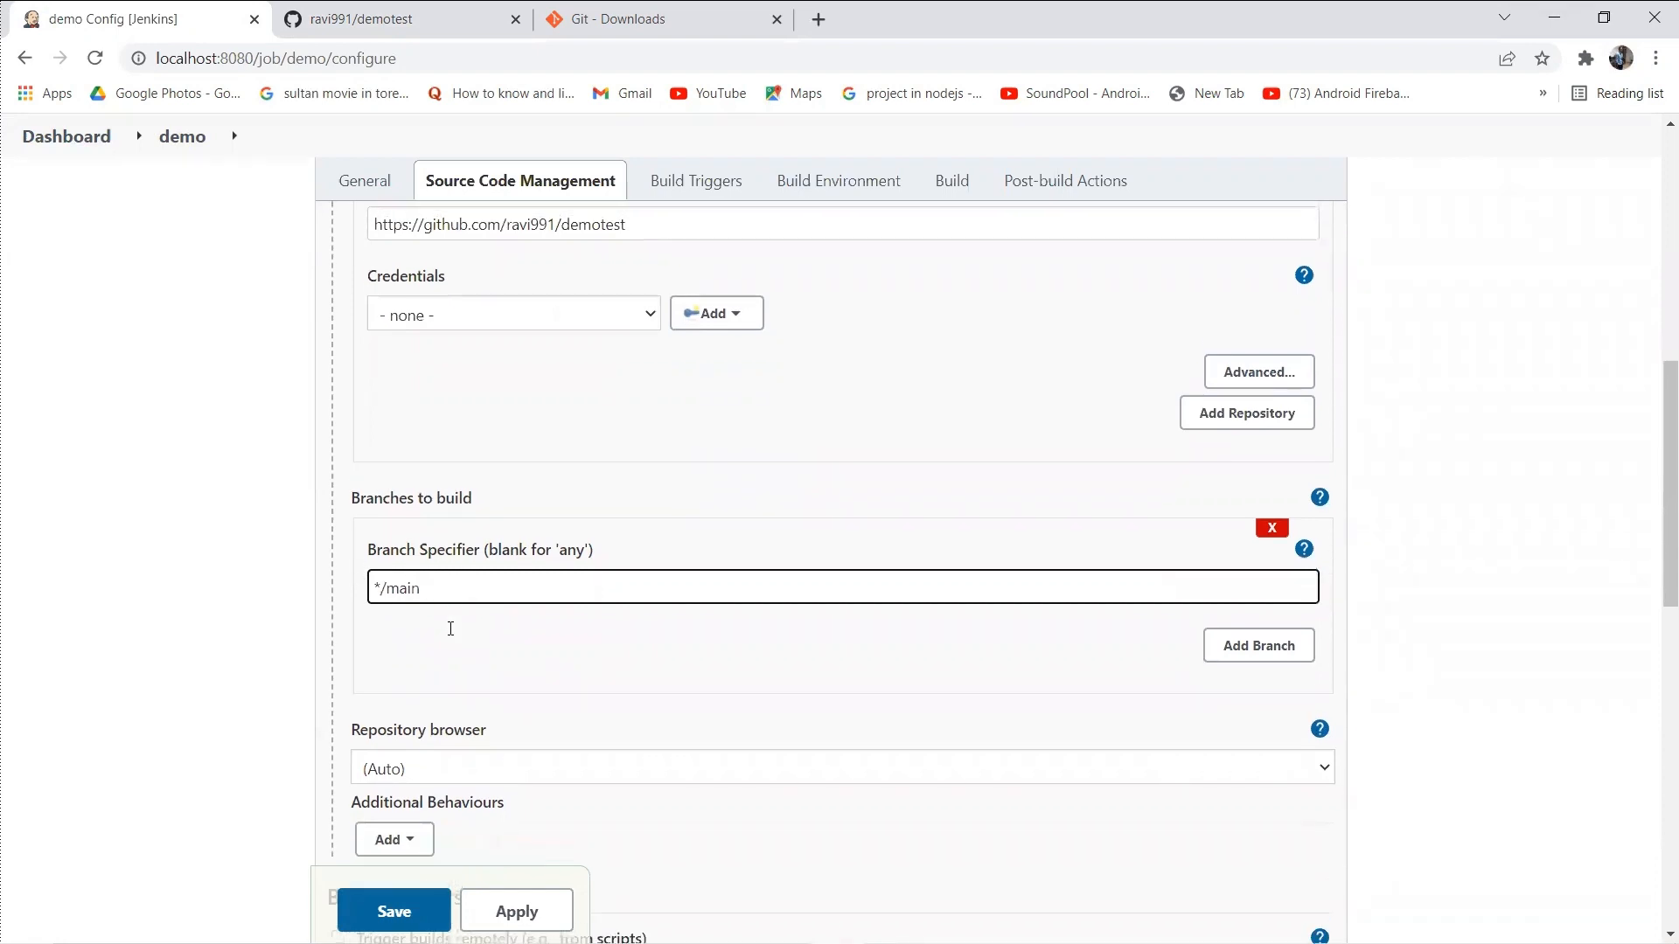
Step: Show the options for adding Git credentials without adding any, and save the demo project's configuration
click(732, 381)
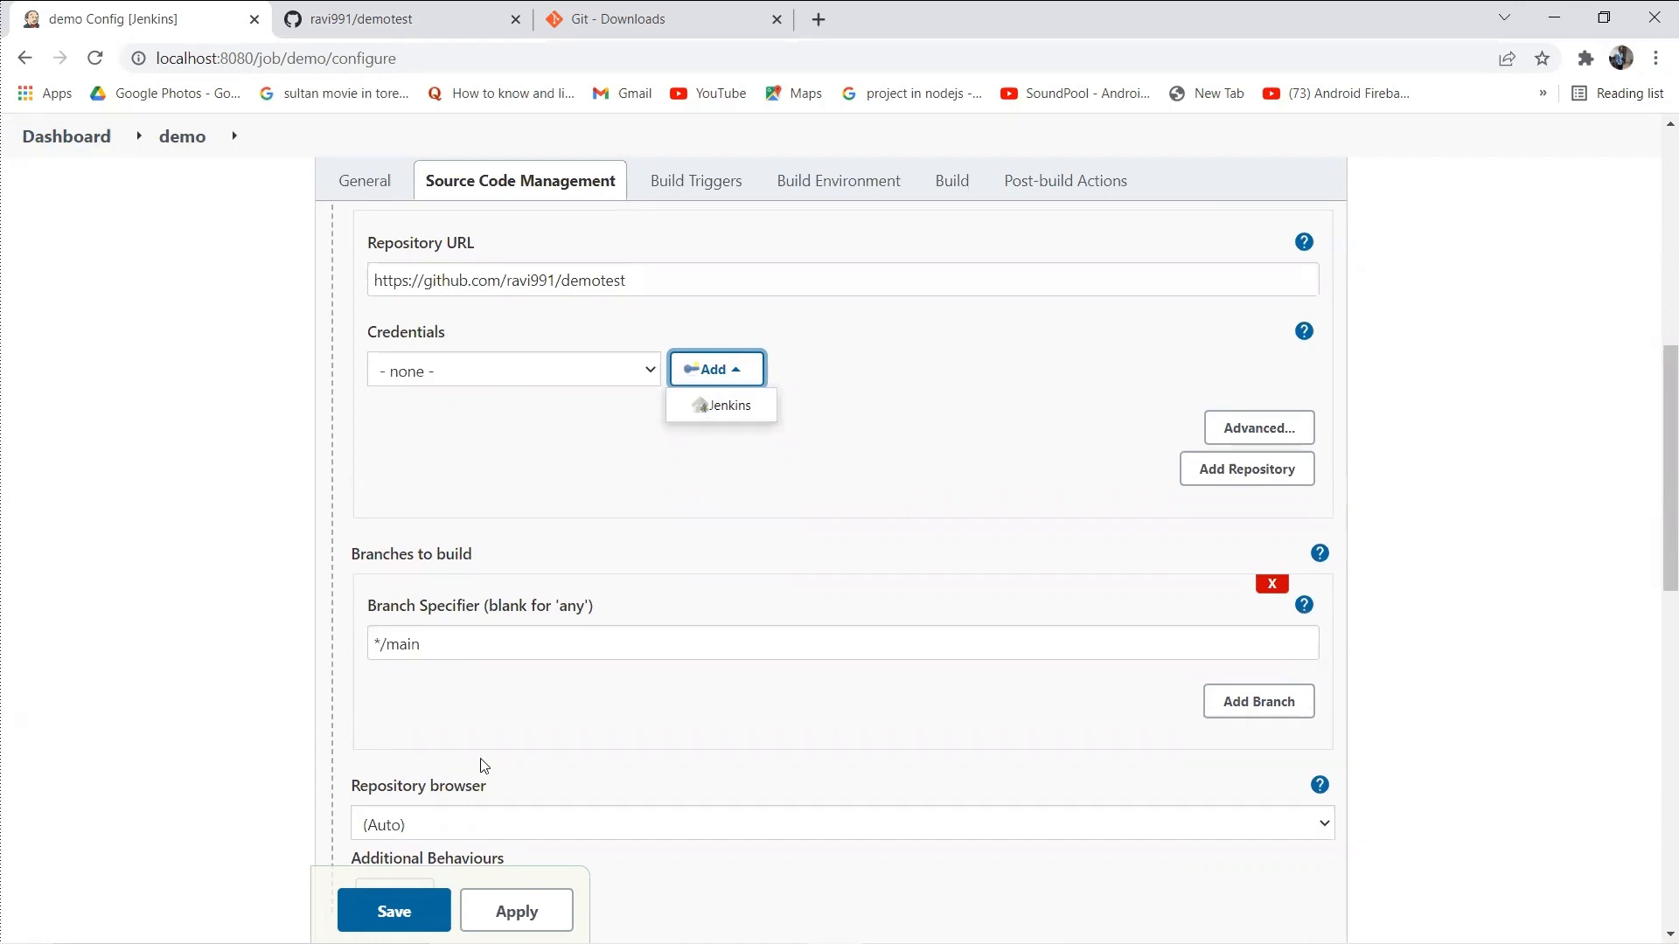
scroll(483, 769, down, 2)
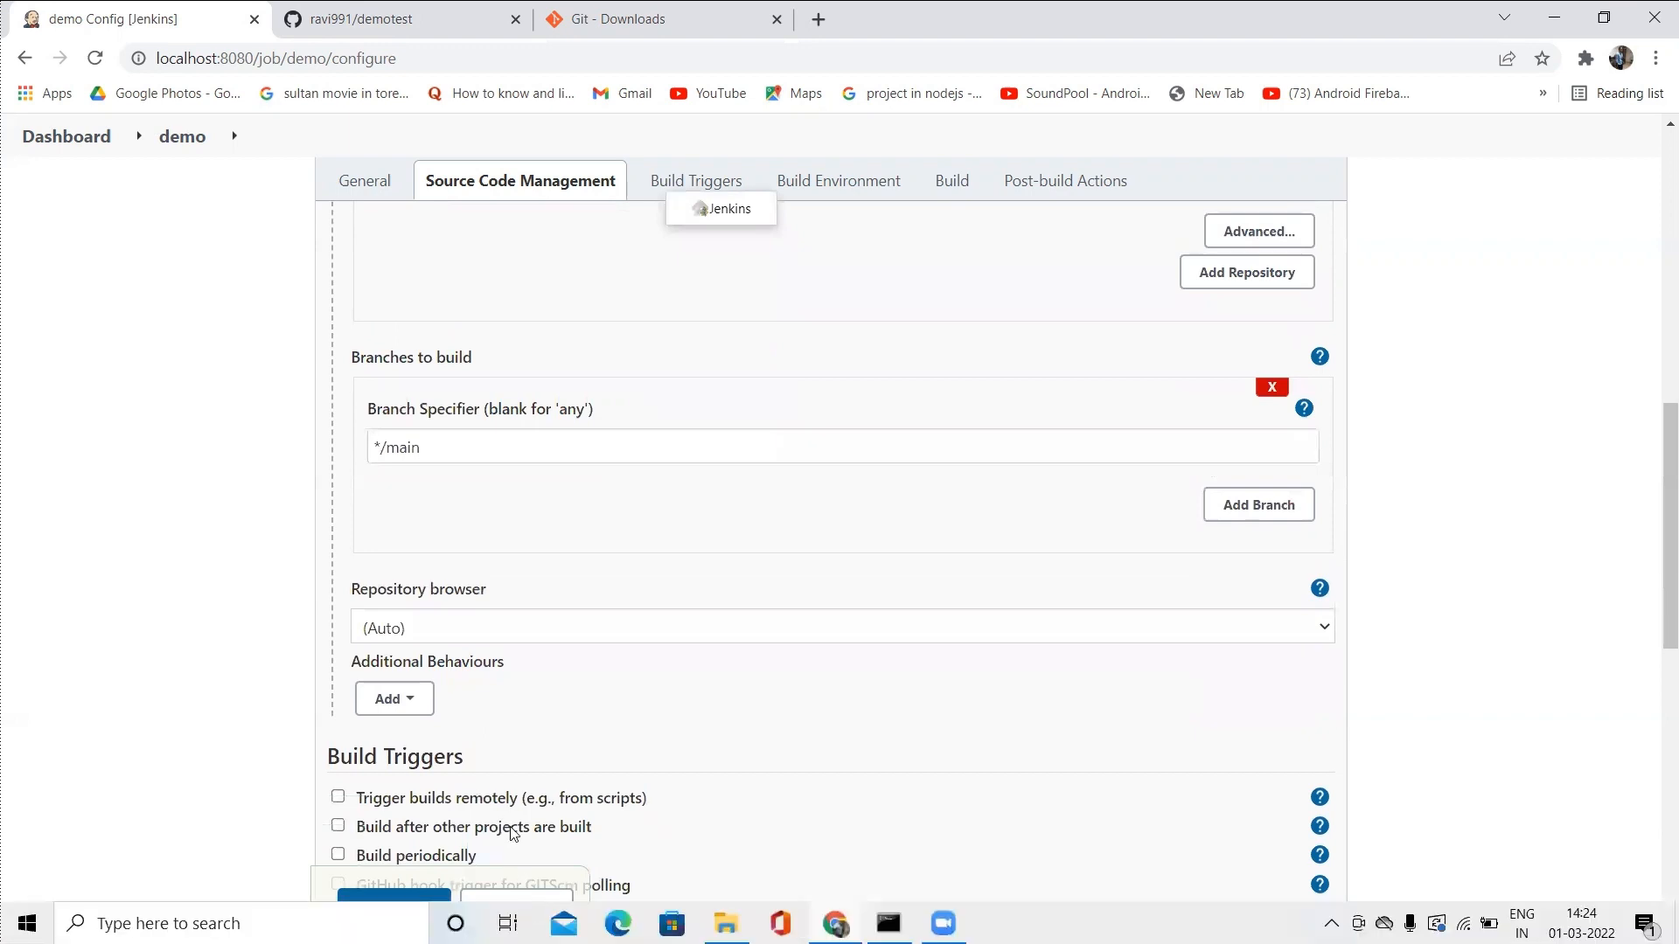
click(510, 909)
click(394, 911)
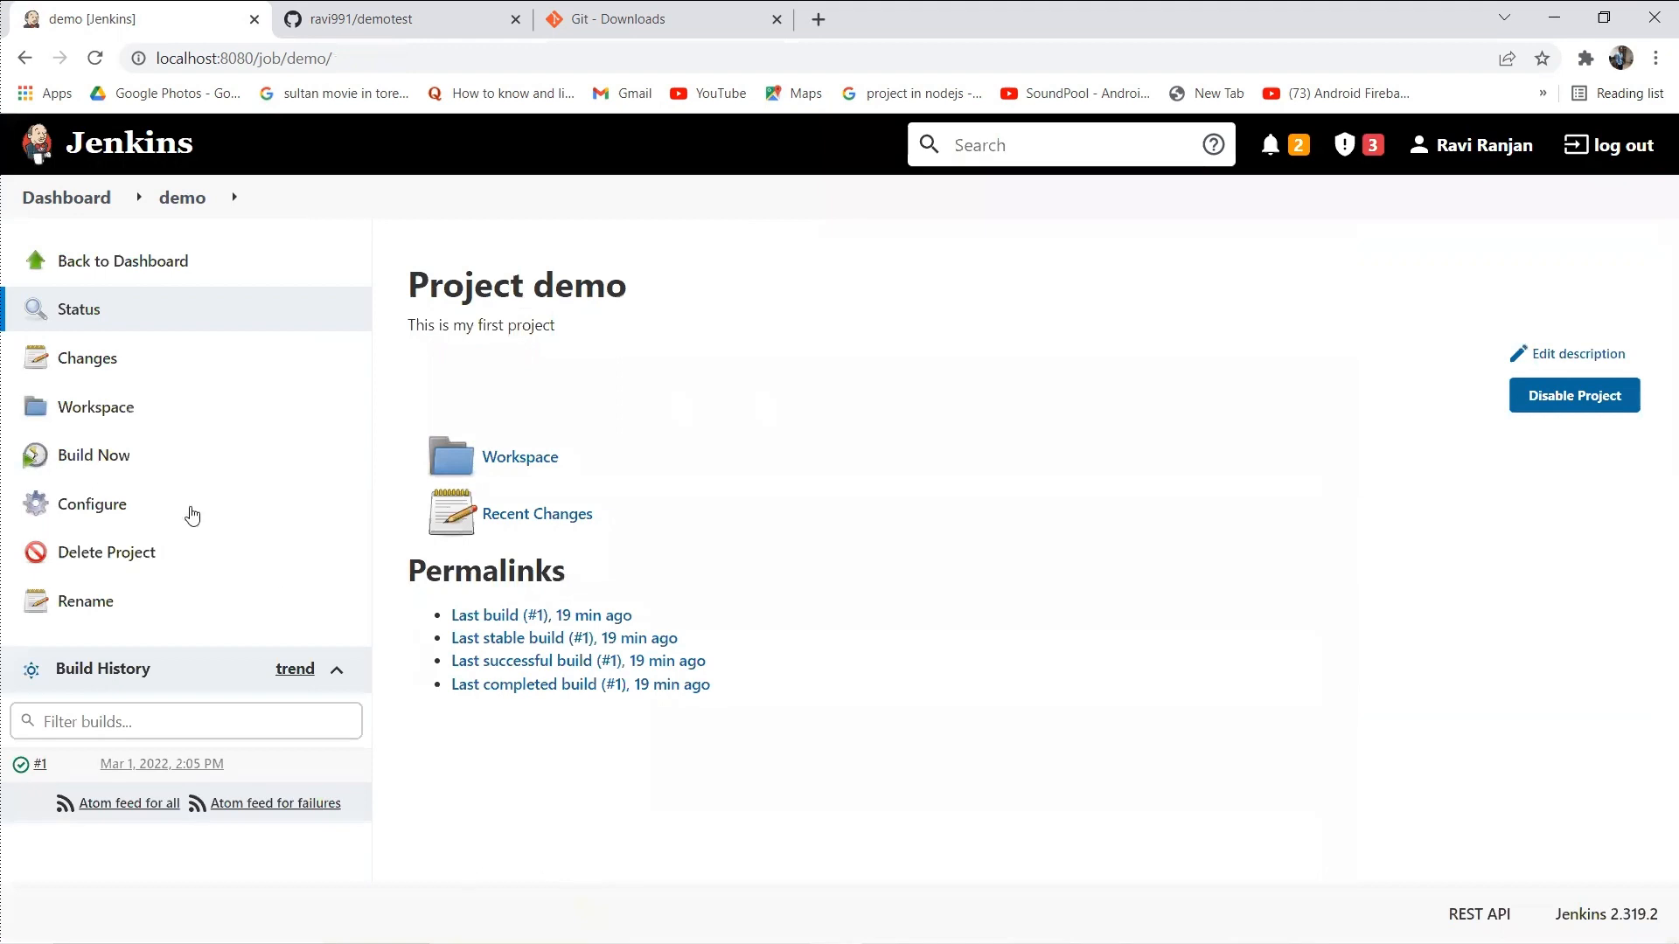
Step: Run a new build of the demo project and review the console output of build #2
click(97, 473)
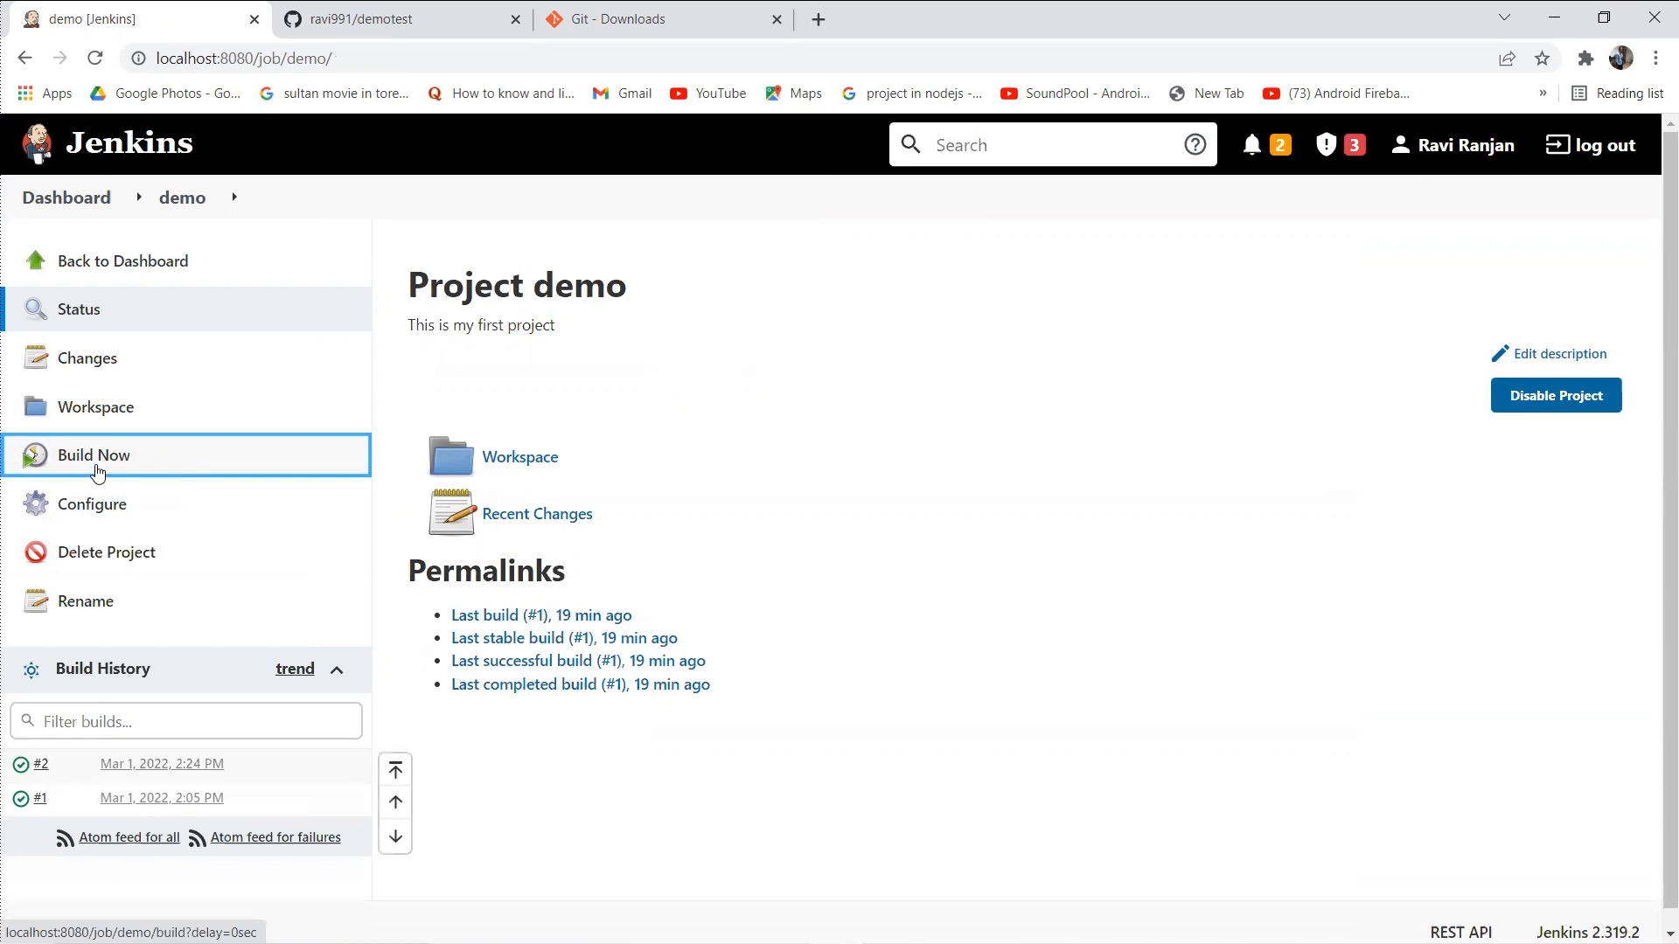
click(225, 765)
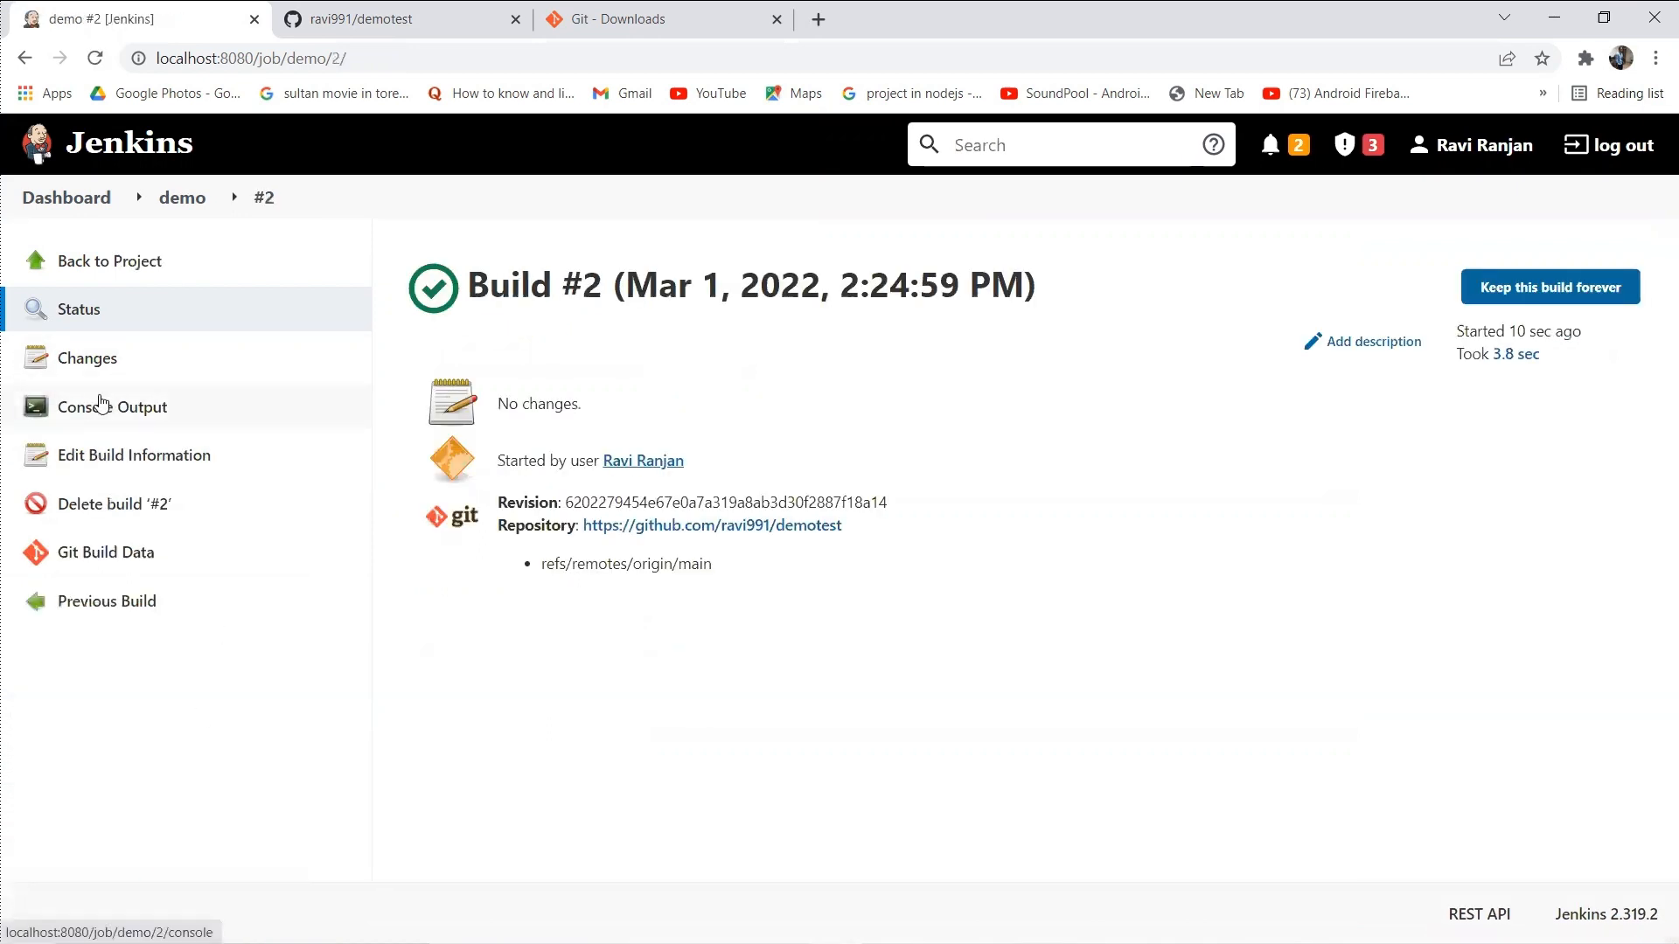
click(102, 404)
scroll(754, 705, down, 2)
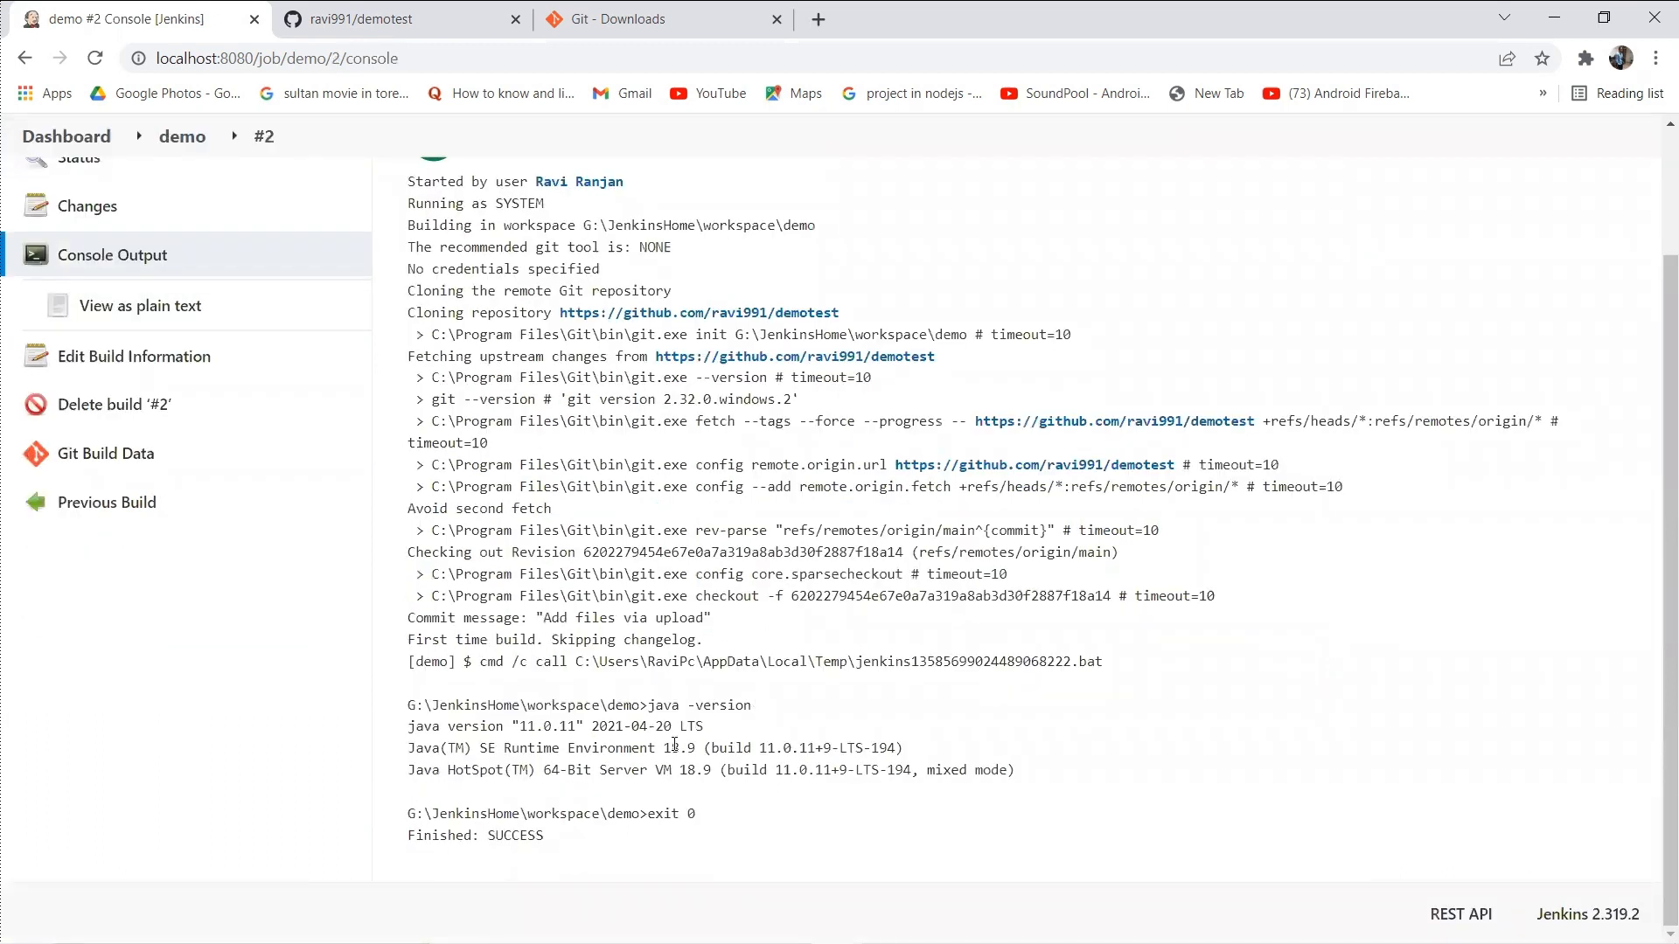
scroll(678, 745, up, 1)
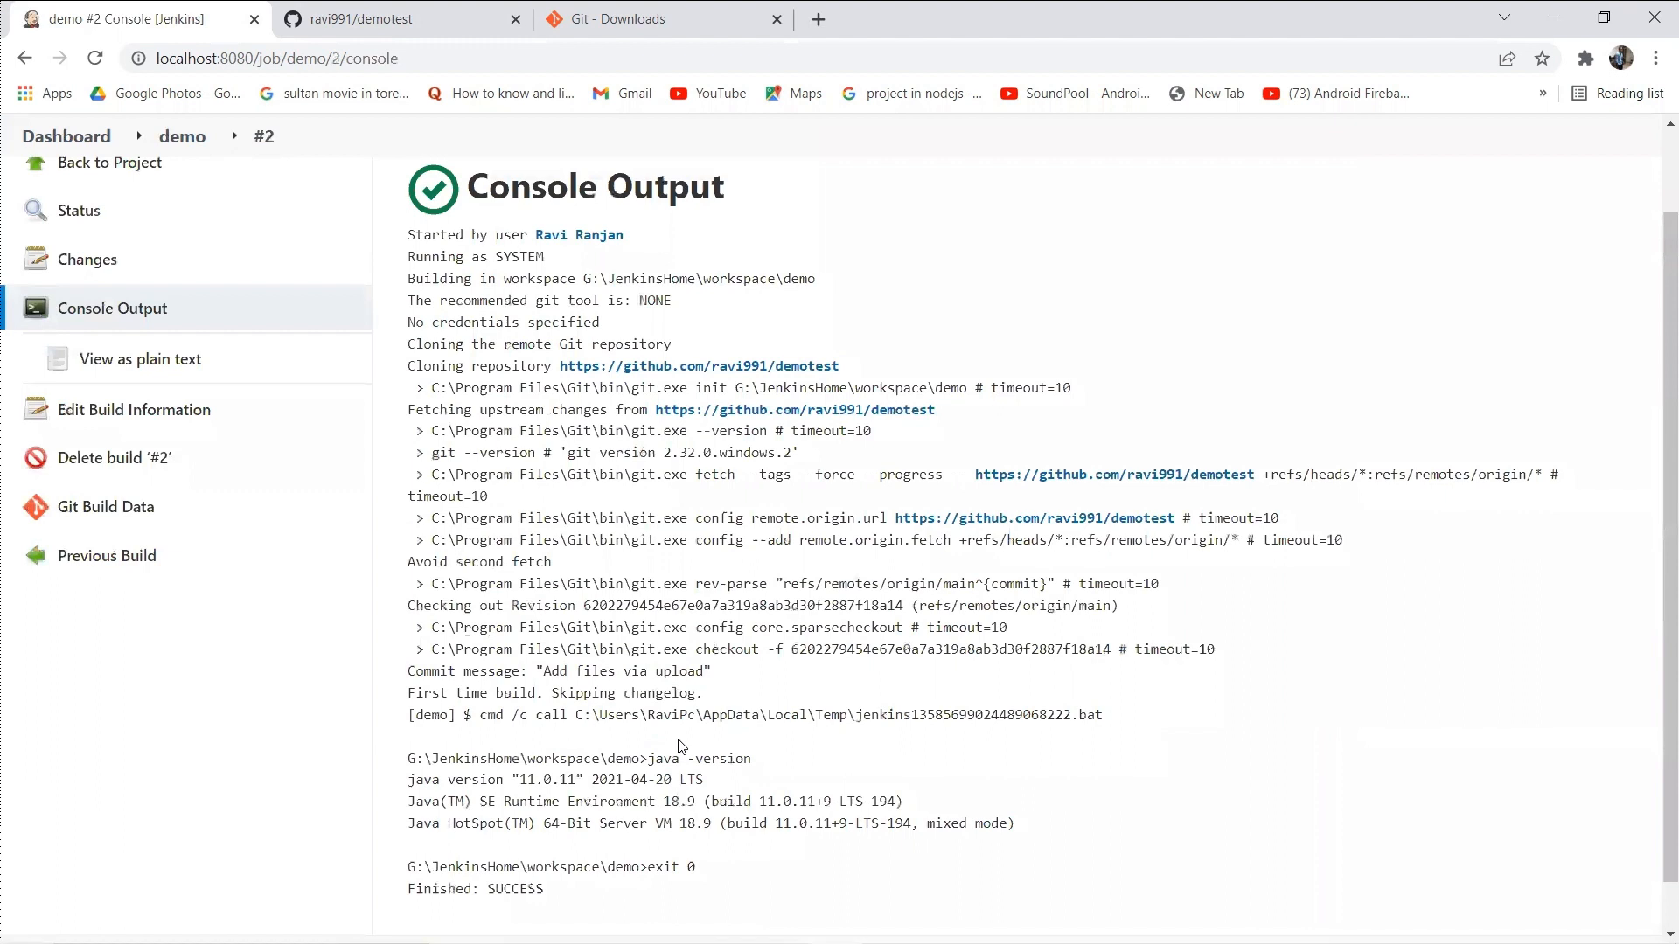
scroll(681, 745, up, 1)
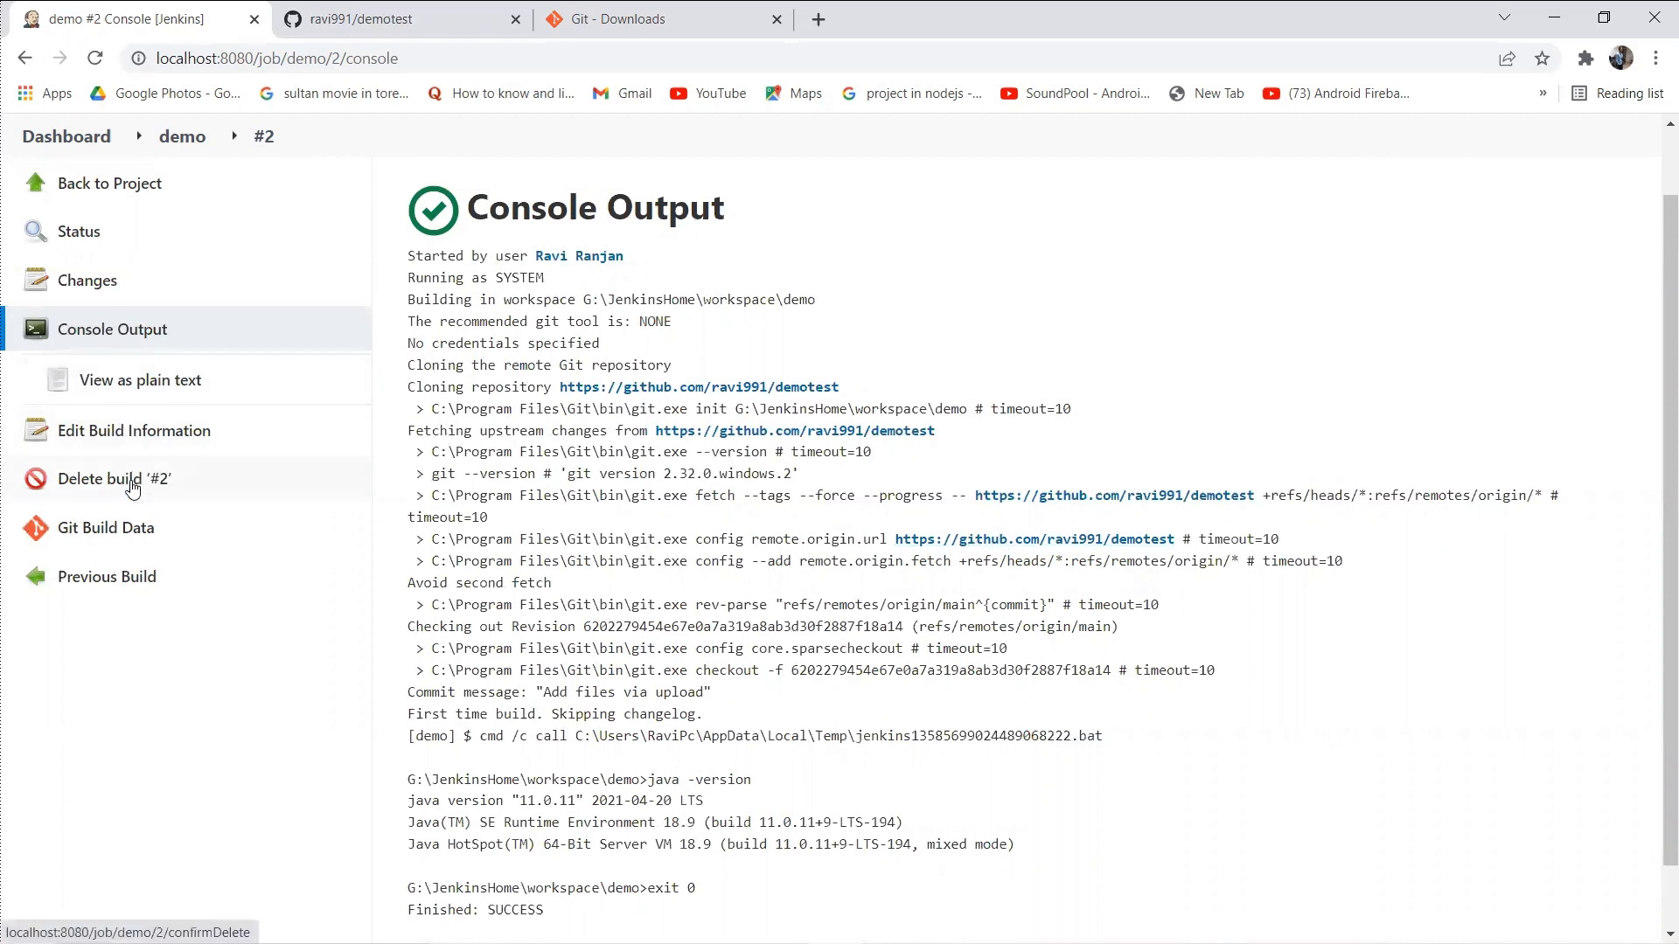
Step: Return to the demo project's page and open its workspace
click(171, 142)
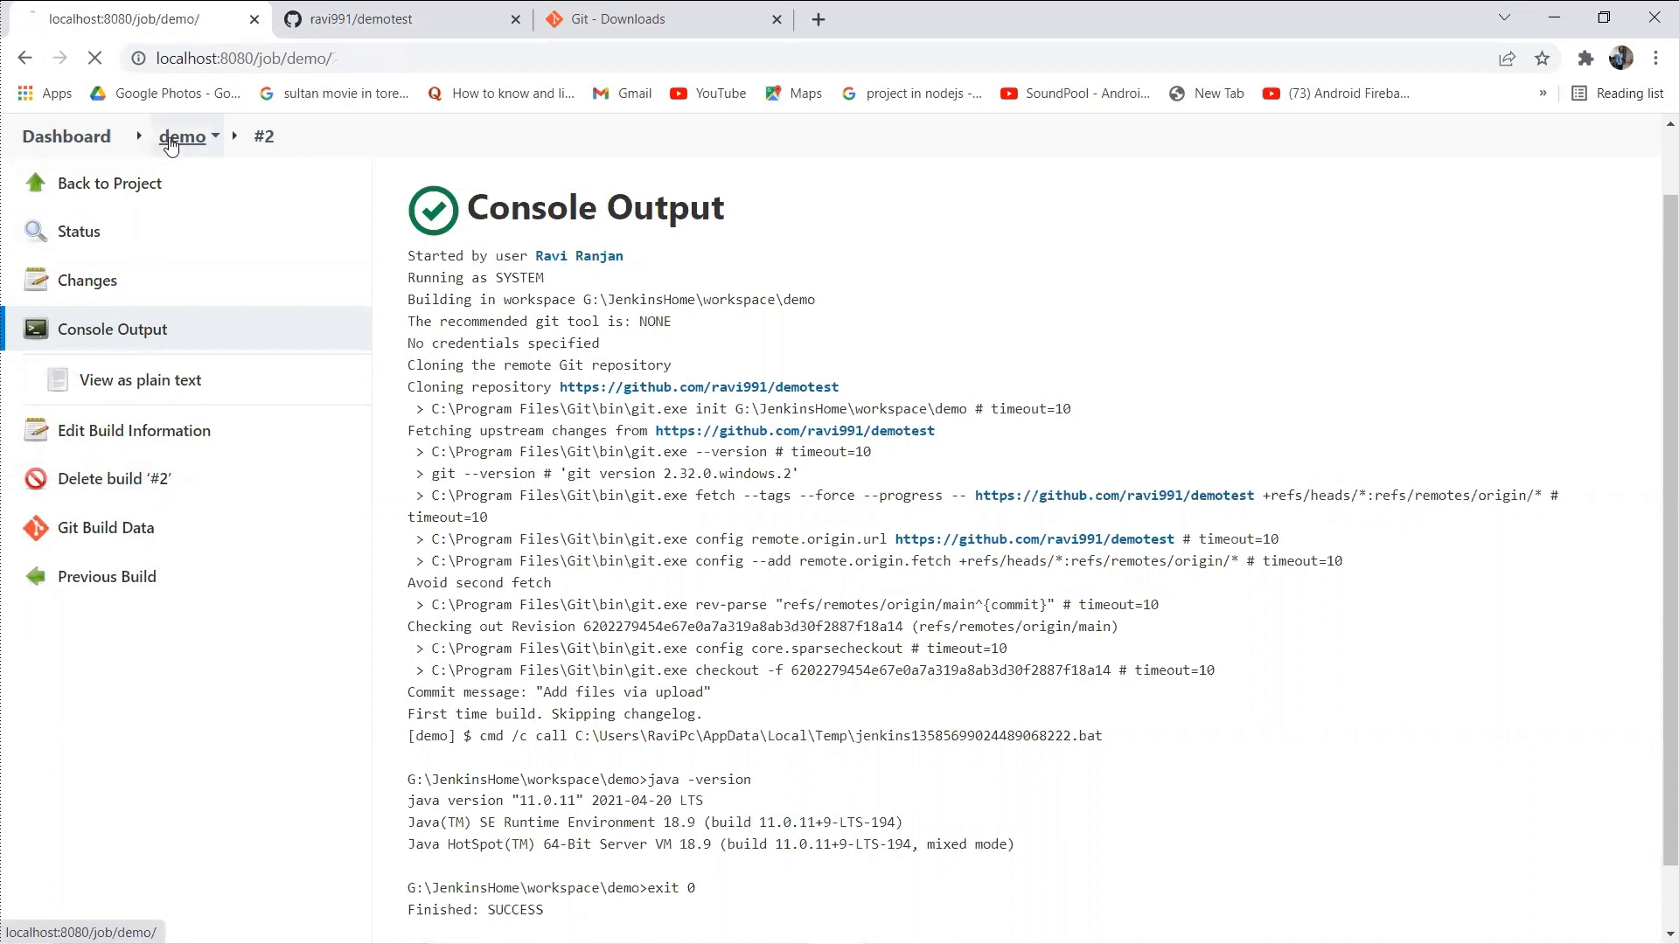
click(80, 415)
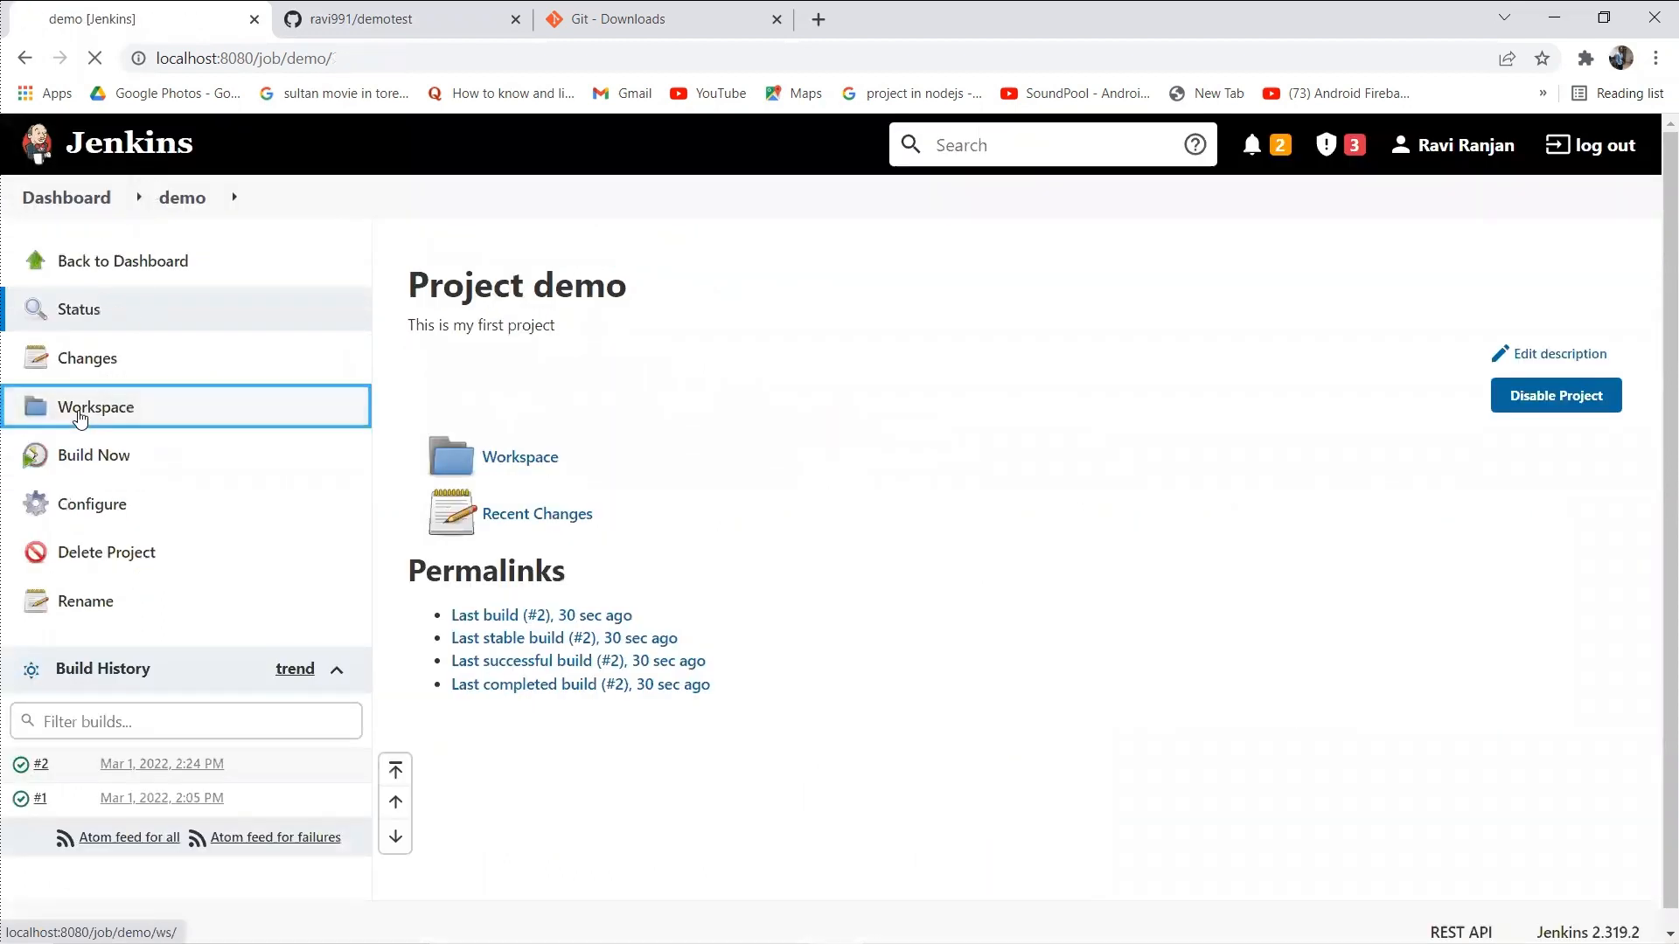